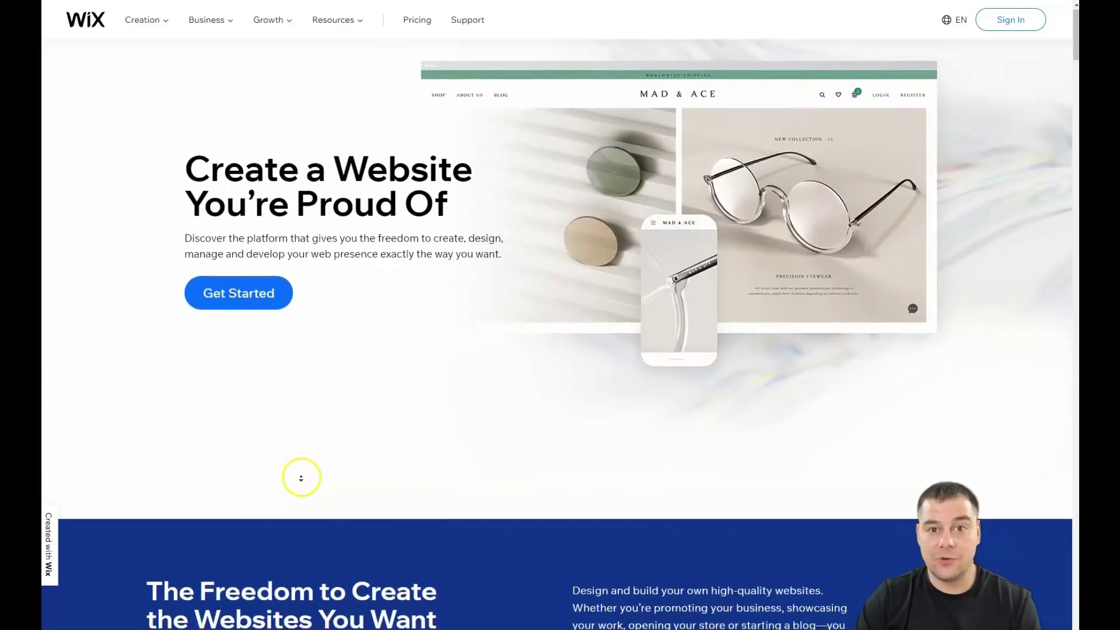
# - Browse the Wix homepage and FAQ, then sign in and reach the empty My Sites dashboard
pyautogui.scroll(-1, 301, 492)
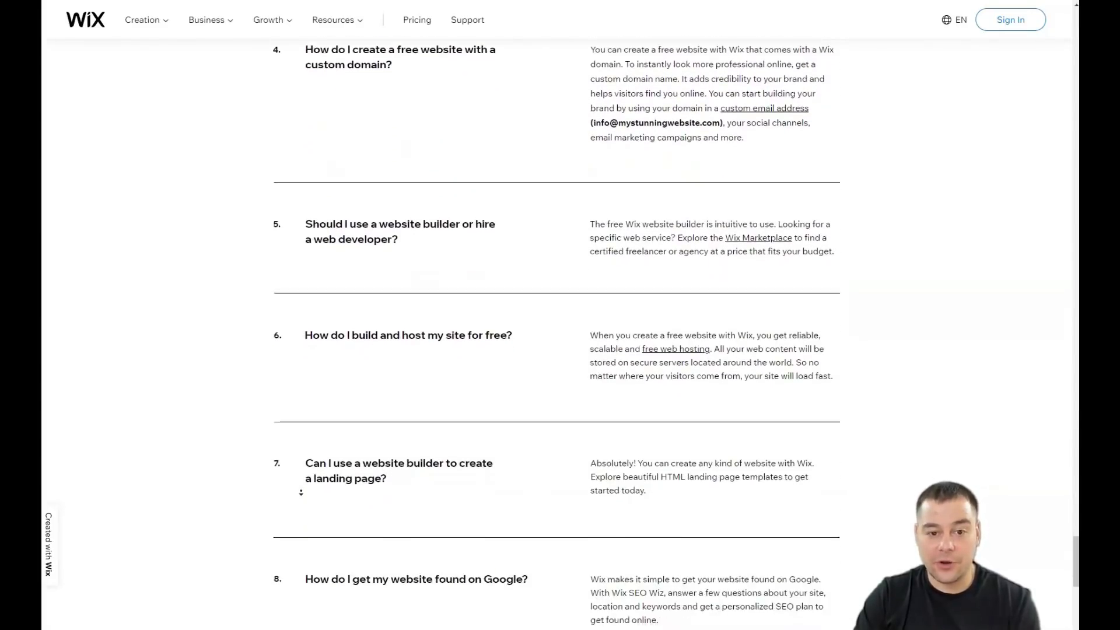
pyautogui.click(302, 492)
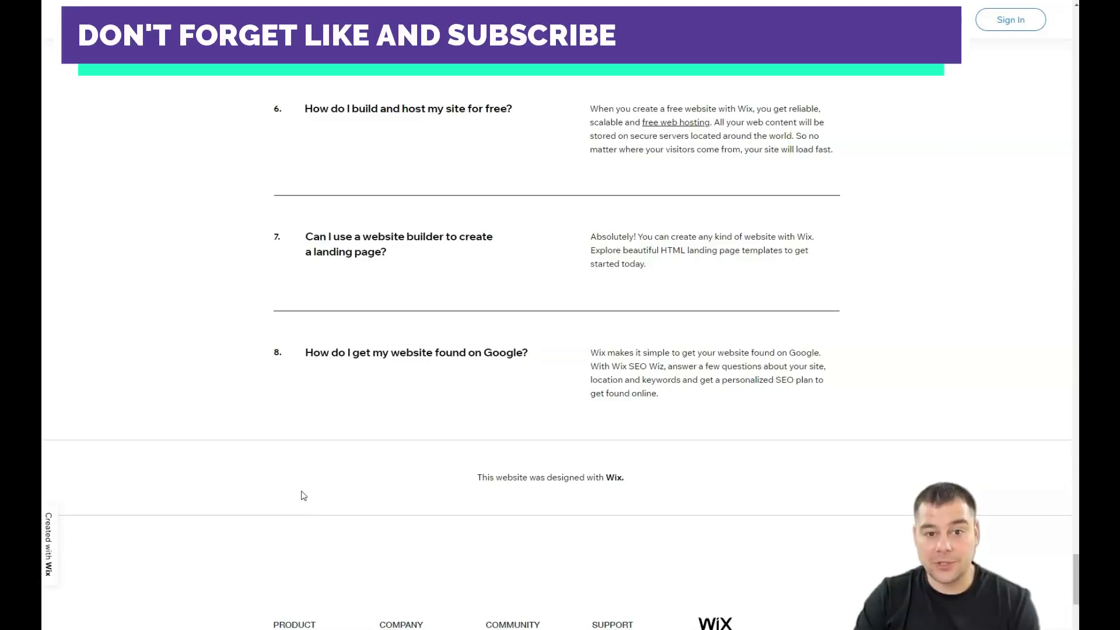
pyautogui.scroll(1, 303, 495)
pyautogui.scroll(1, 301, 480)
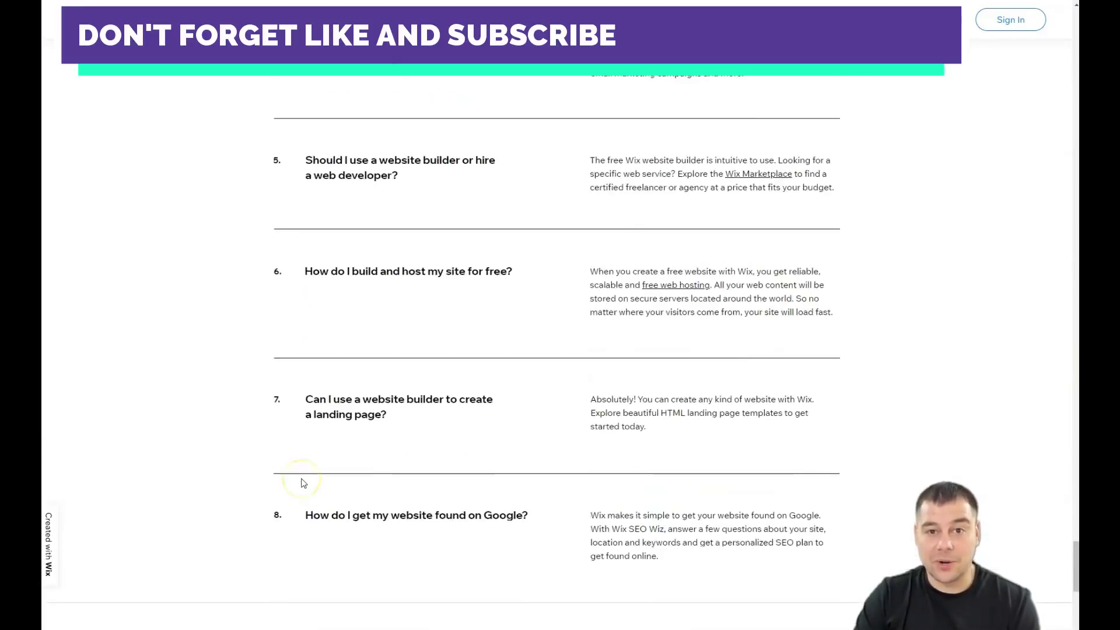
pyautogui.scroll(3, 302, 481)
pyautogui.scroll(1, 302, 481)
pyautogui.scroll(1, 302, 481)
pyautogui.scroll(2, 303, 483)
pyautogui.scroll(1, 303, 483)
pyautogui.scroll(1, 303, 483)
pyautogui.scroll(2, 303, 483)
pyautogui.scroll(1, 303, 482)
pyautogui.scroll(2, 303, 482)
pyautogui.scroll(1, 303, 482)
pyautogui.scroll(1, 303, 482)
pyautogui.scroll(2, 304, 483)
pyautogui.scroll(1, 303, 482)
pyautogui.scroll(2, 303, 483)
pyautogui.scroll(1, 303, 483)
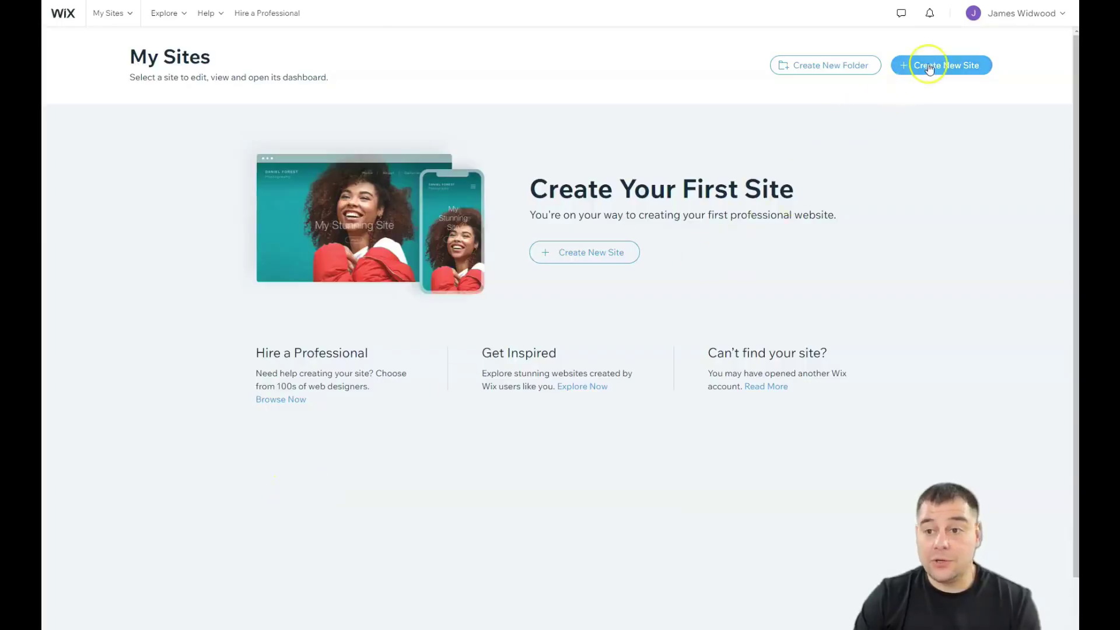
# - Create a new site with 'Other' as the website type
pyautogui.click(929, 65)
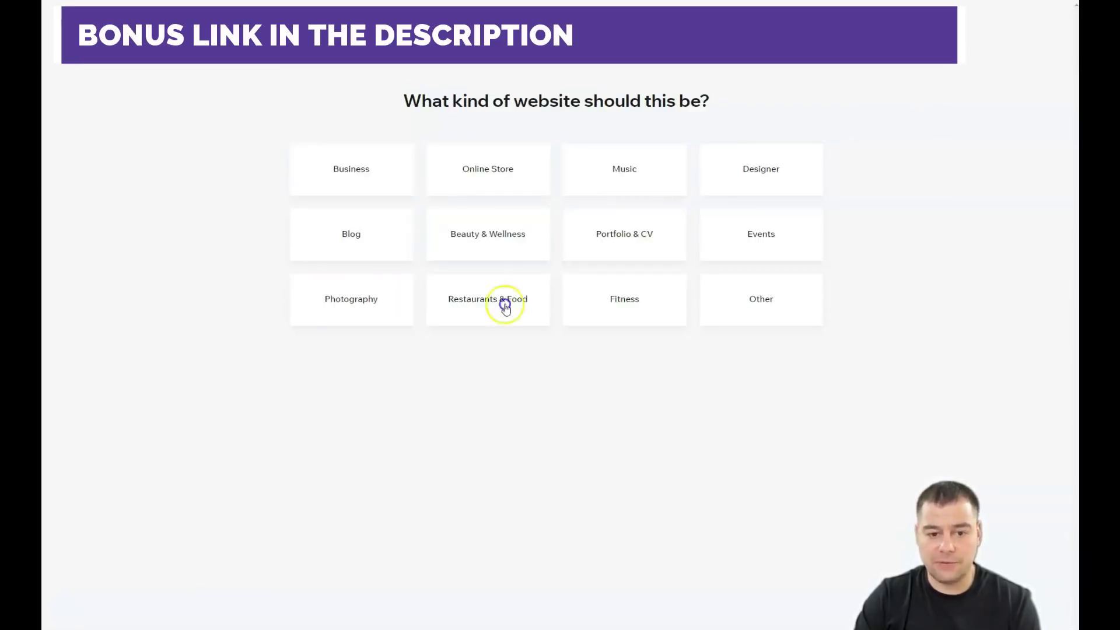
pyautogui.click(764, 306)
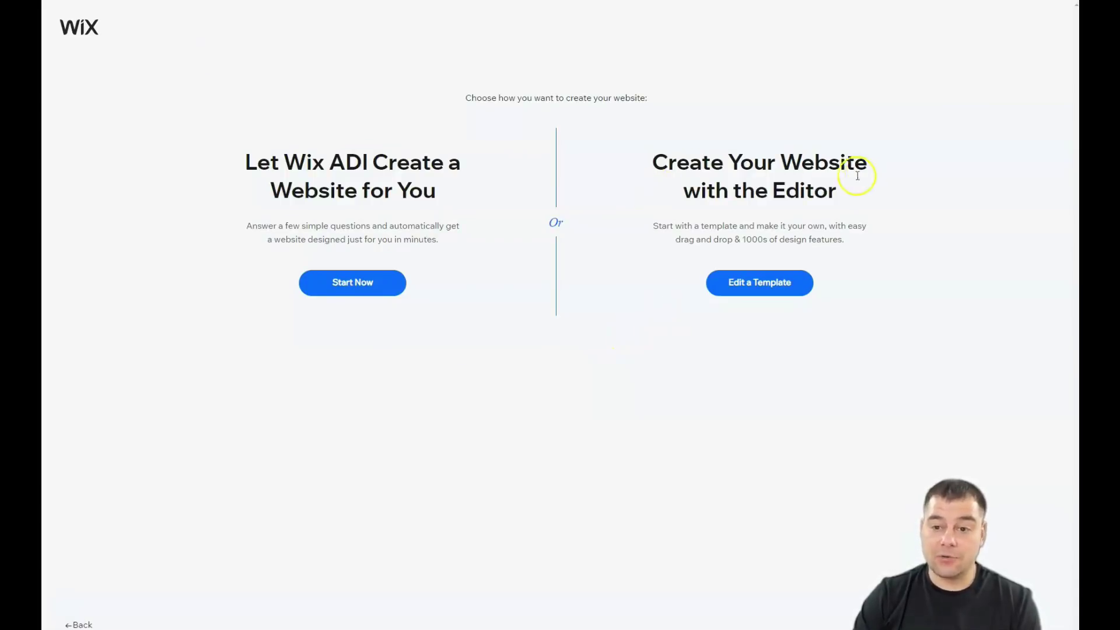
# - Choose to edit a template and scroll through the first page of the template gallery
pyautogui.click(758, 286)
pyautogui.moveTo(555, 295)
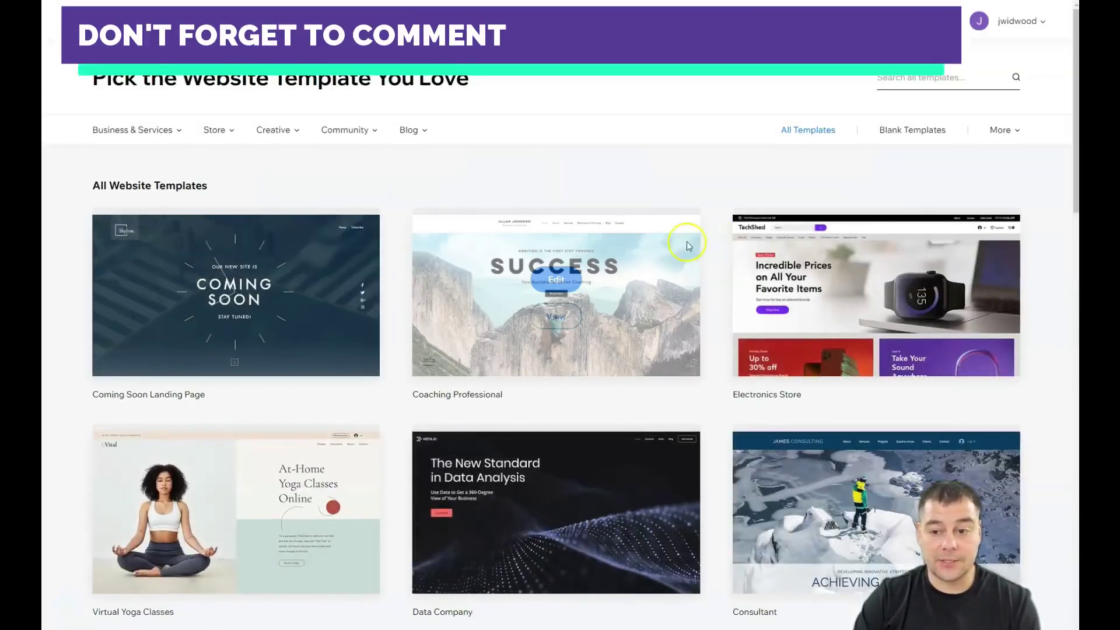
pyautogui.scroll(-1, 630, 302)
pyautogui.scroll(-2, 632, 310)
pyautogui.scroll(-2, 633, 321)
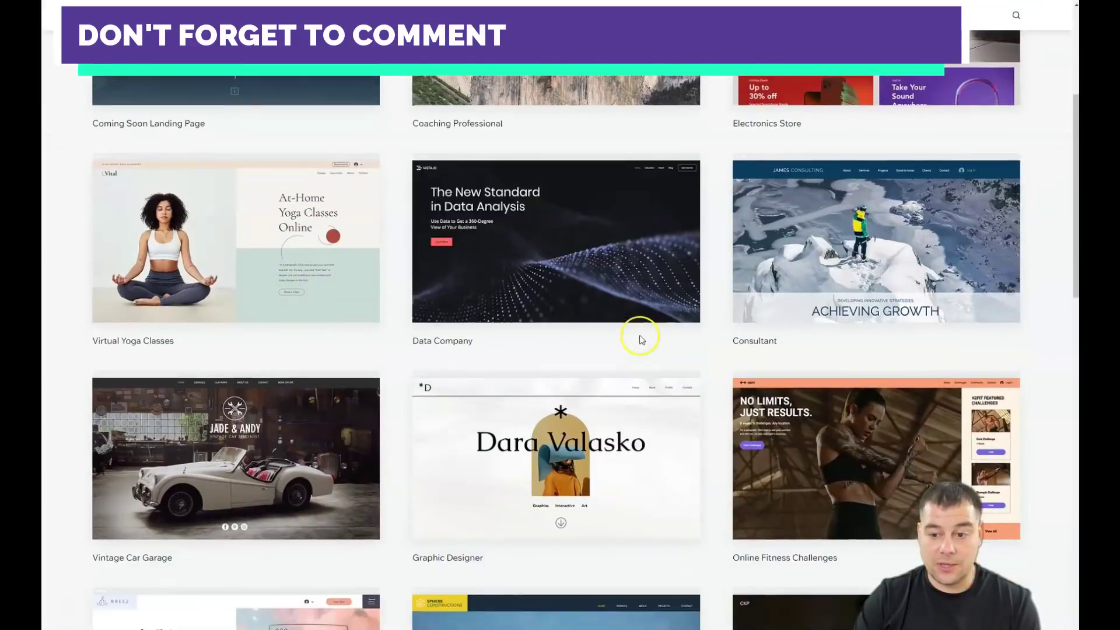
pyautogui.scroll(-2, 635, 334)
pyautogui.scroll(-3, 632, 330)
pyautogui.scroll(-2, 606, 334)
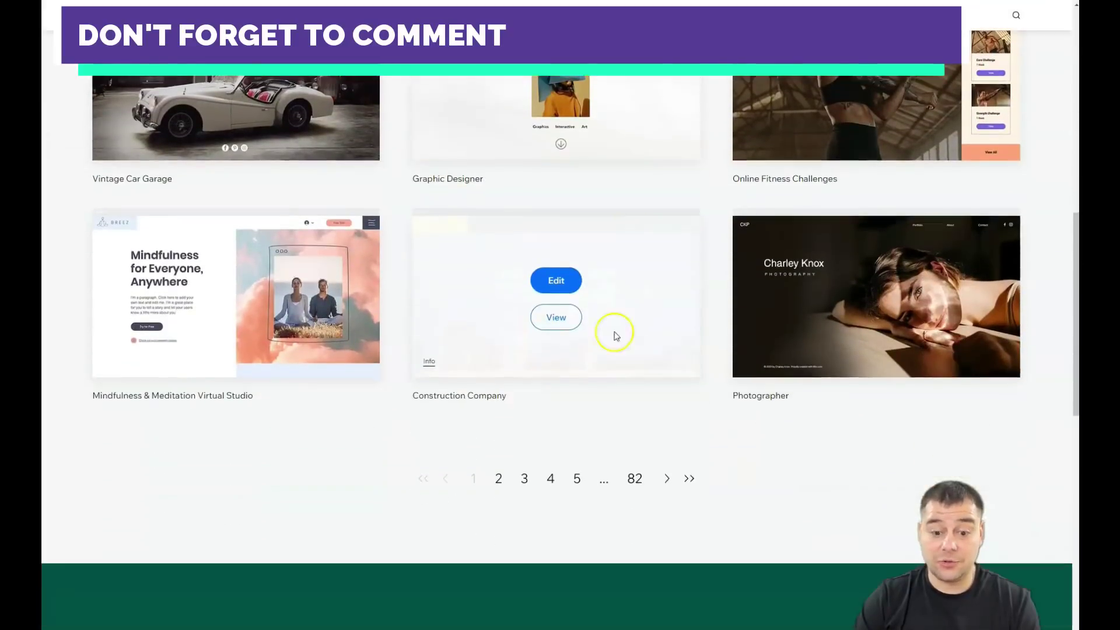
# - Browse the second page of the template gallery
pyautogui.click(500, 479)
pyautogui.scroll(-3, 533, 363)
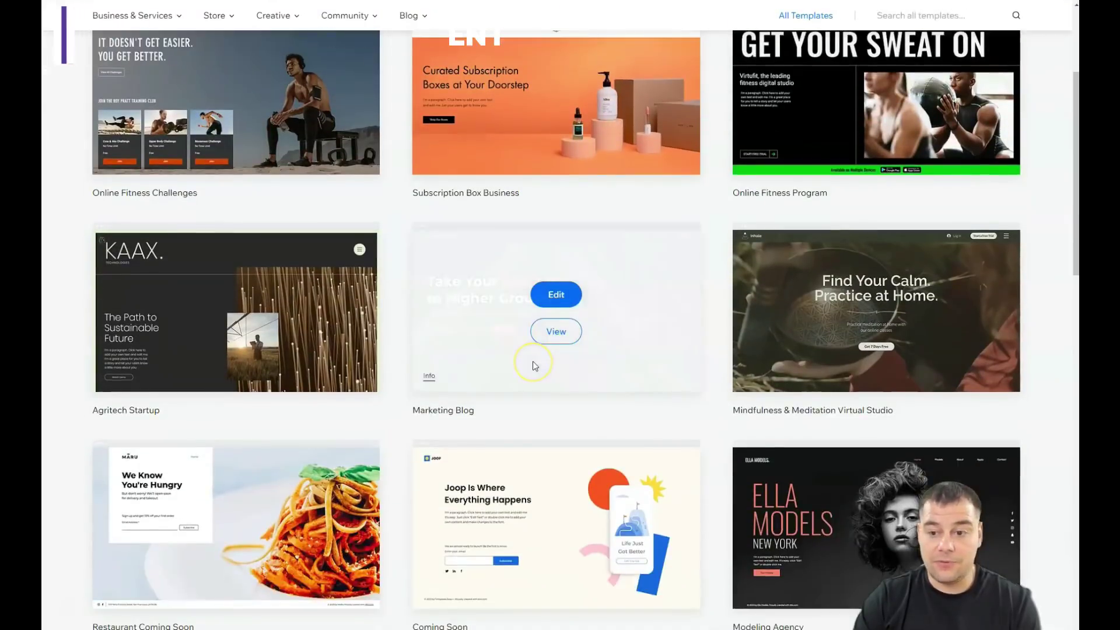
pyautogui.scroll(-1, 533, 363)
pyautogui.scroll(-2, 534, 363)
pyautogui.scroll(-2, 533, 365)
pyautogui.scroll(-2, 533, 366)
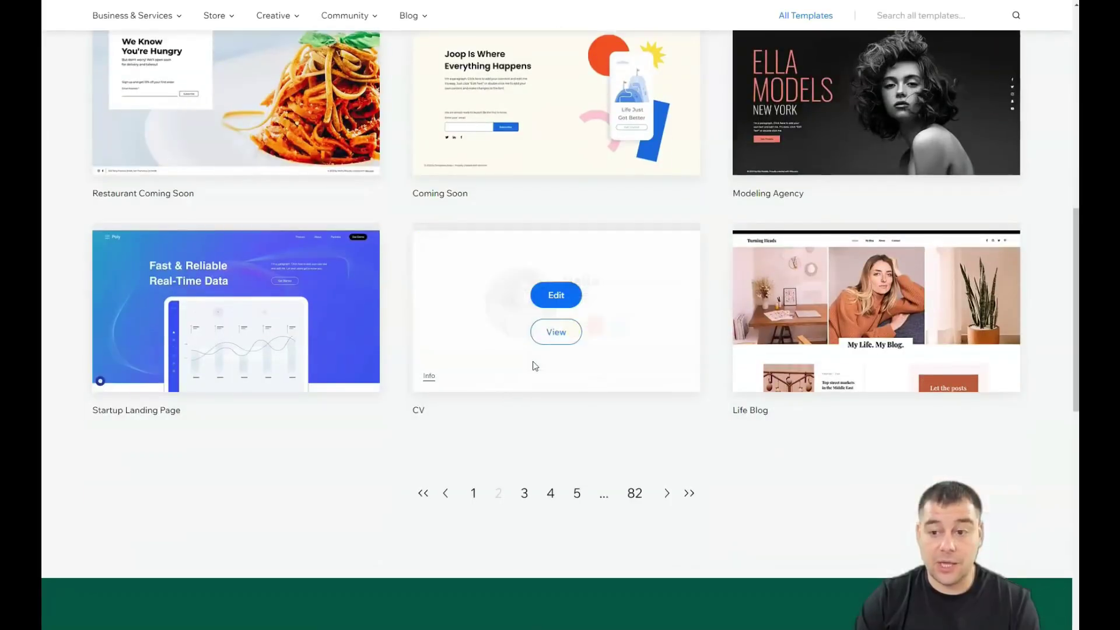
pyautogui.scroll(4, 533, 362)
pyautogui.scroll(4, 534, 362)
pyautogui.scroll(3, 534, 362)
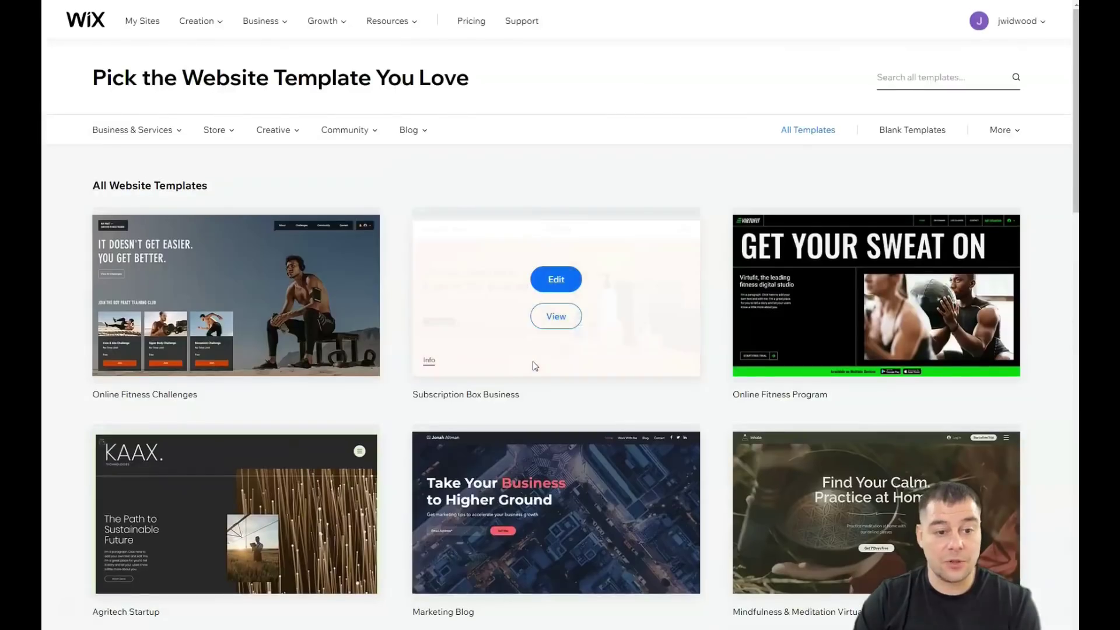
pyautogui.scroll(-5, 507, 410)
pyautogui.scroll(-3, 507, 411)
pyautogui.scroll(-2, 500, 426)
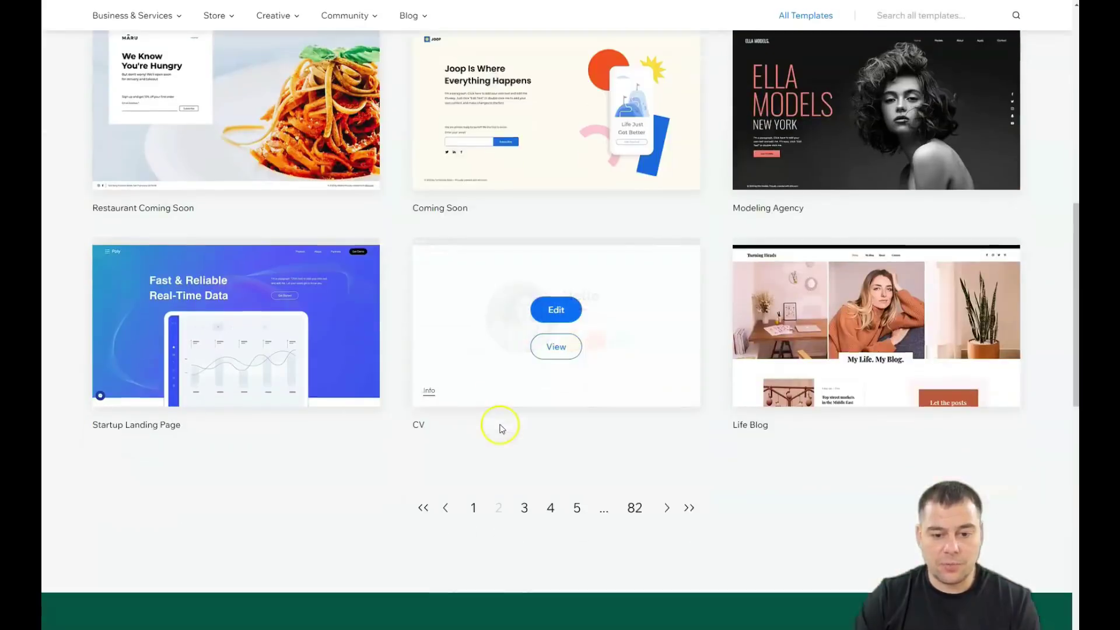
pyautogui.scroll(-1, 472, 433)
# - Open the Coming Soon Landing Page template from page 1, deselect the starburst graphic, and hide the toolbar
pyautogui.click(473, 426)
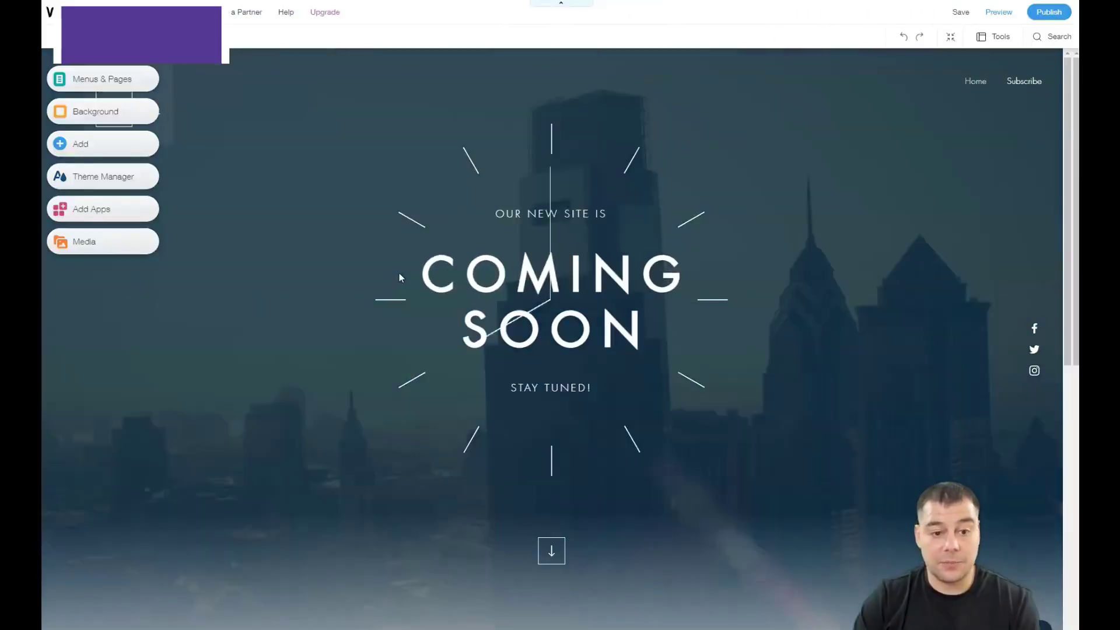
pyautogui.click(388, 269)
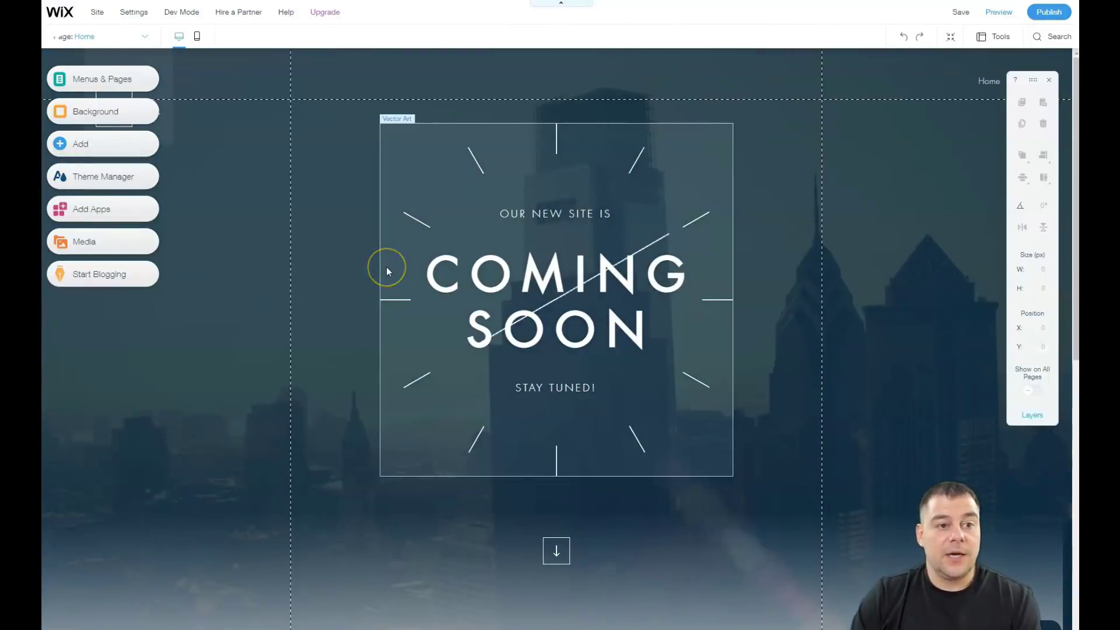
pyautogui.click(338, 195)
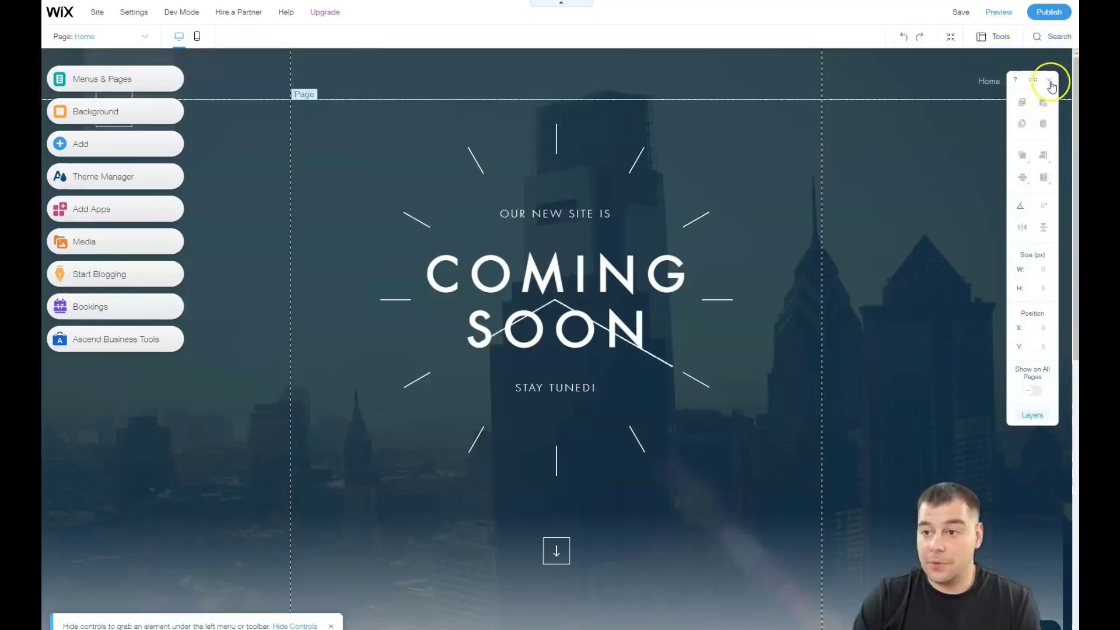
pyautogui.click(1050, 83)
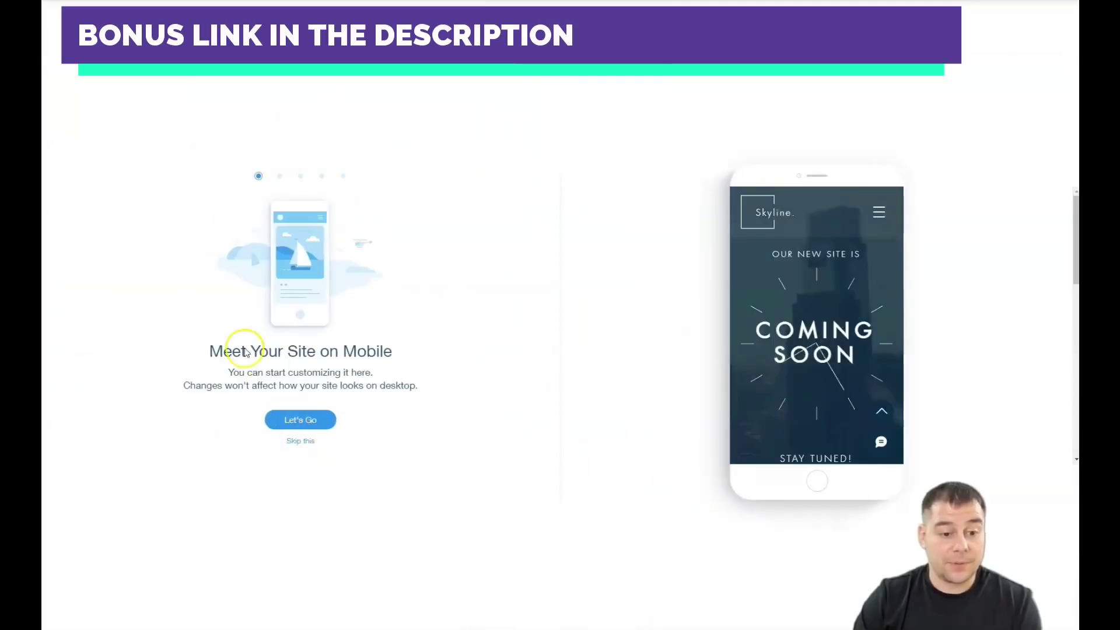
# - Skip the mobile introduction and return to the desktop layout of the page
pyautogui.click(300, 442)
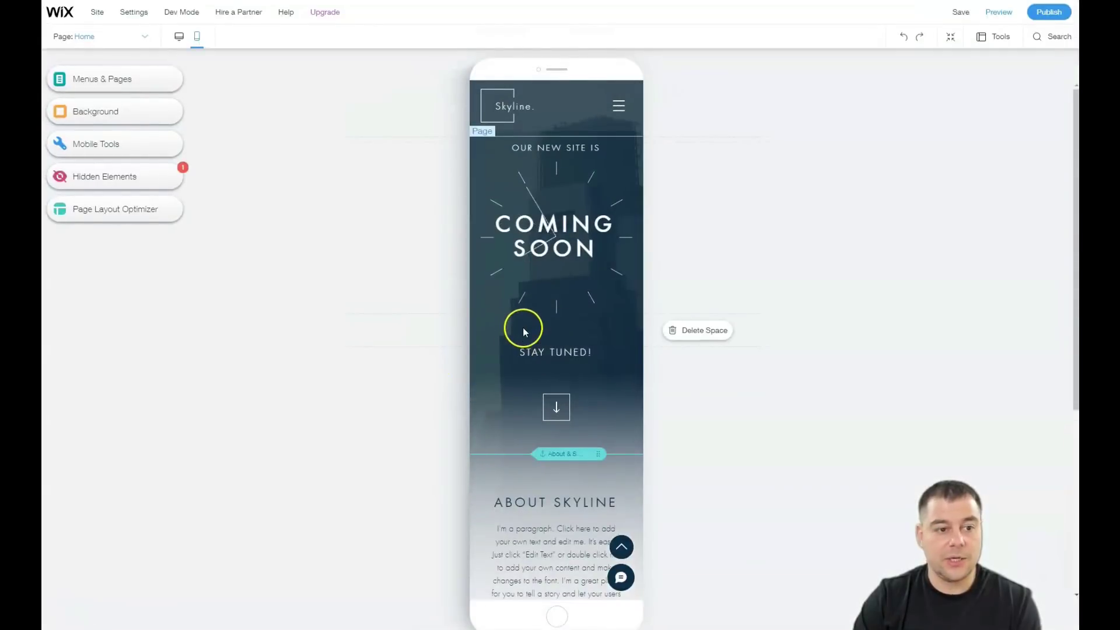
pyautogui.click(179, 38)
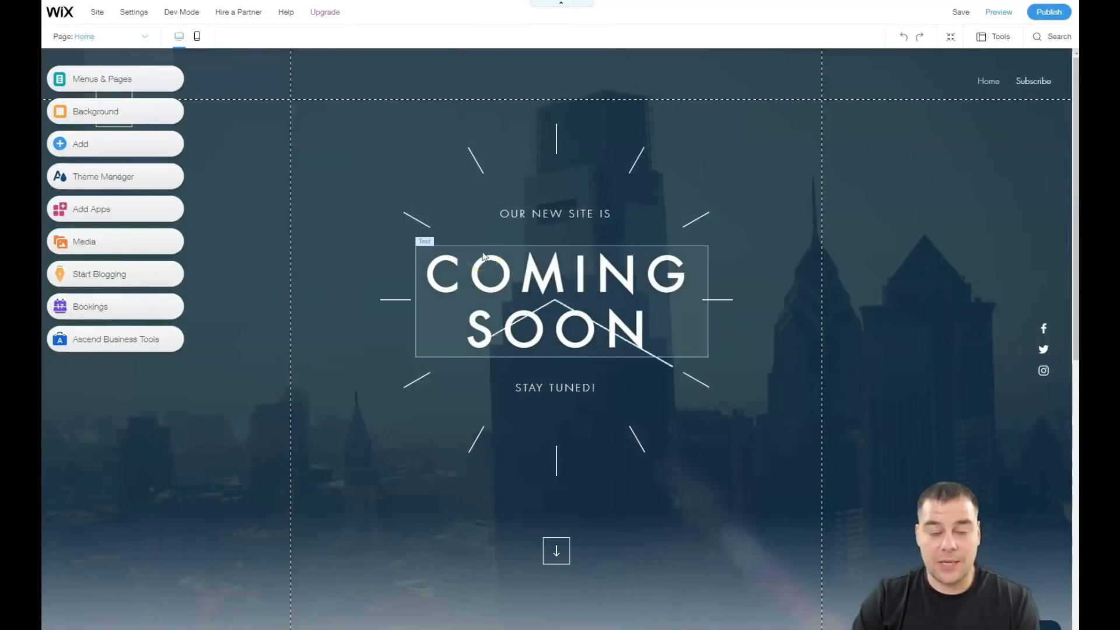
pyautogui.scroll(-5, 483, 257)
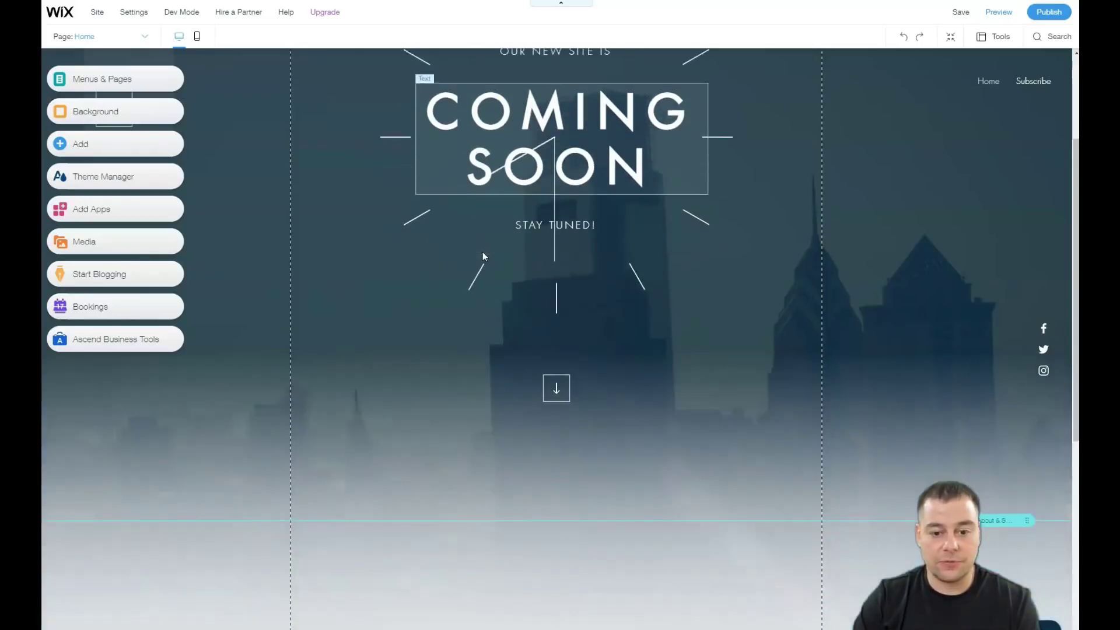
pyautogui.scroll(-3, 483, 256)
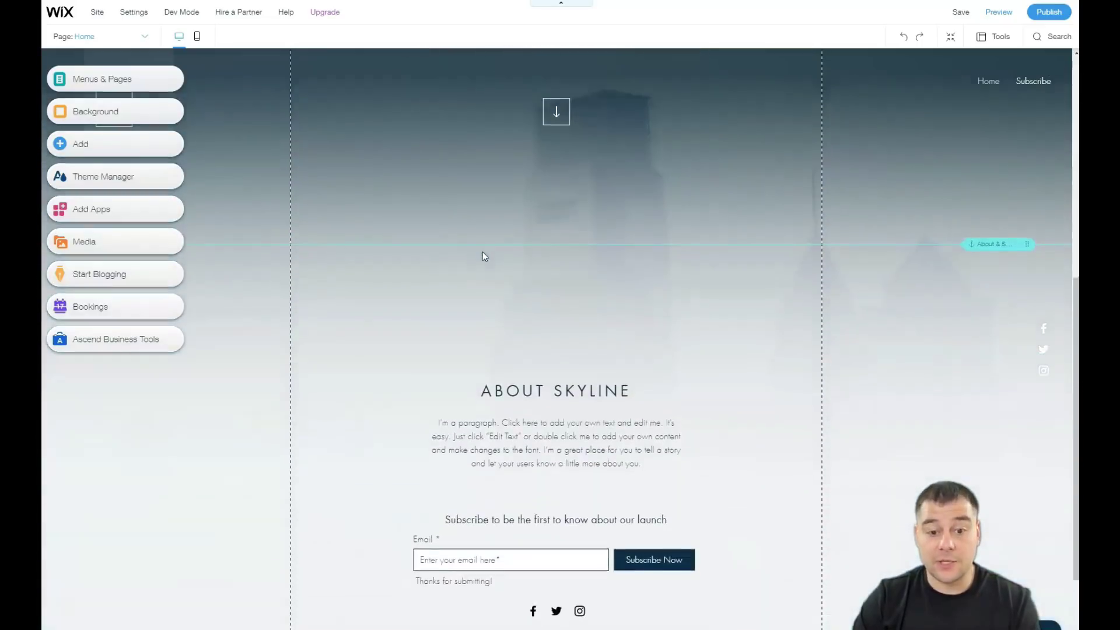
pyautogui.scroll(-2, 483, 257)
pyautogui.scroll(1, 481, 251)
pyautogui.scroll(3, 481, 251)
pyautogui.scroll(2, 479, 250)
pyautogui.scroll(3, 478, 252)
pyautogui.scroll(1, 479, 252)
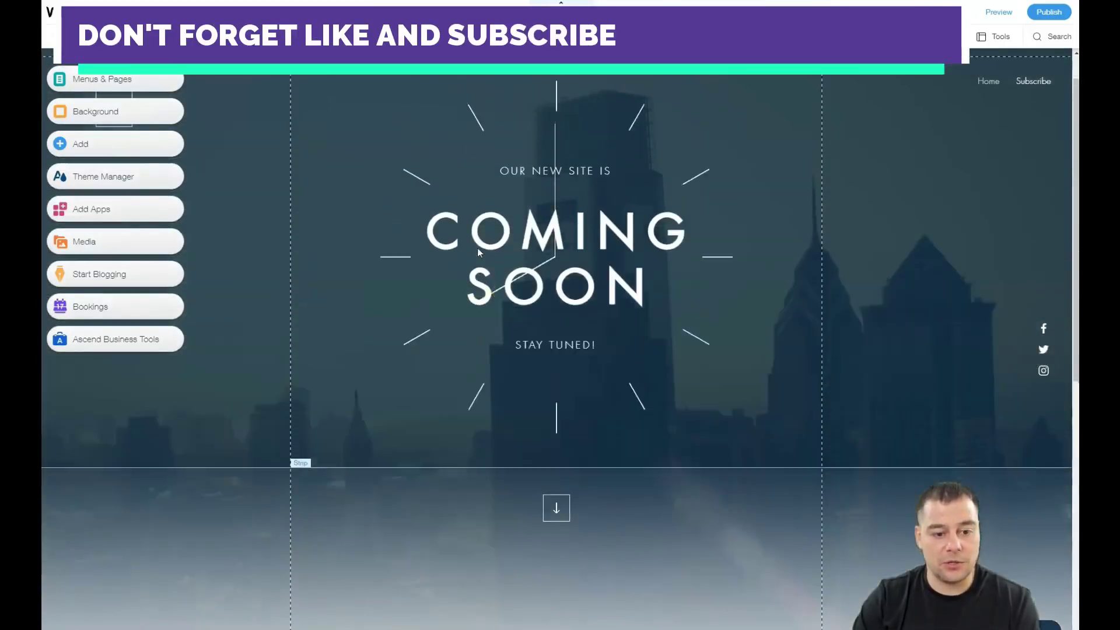
# - Select and deselect the COMING SOON heading, glancing at the About Skyline section below
pyautogui.click(471, 236)
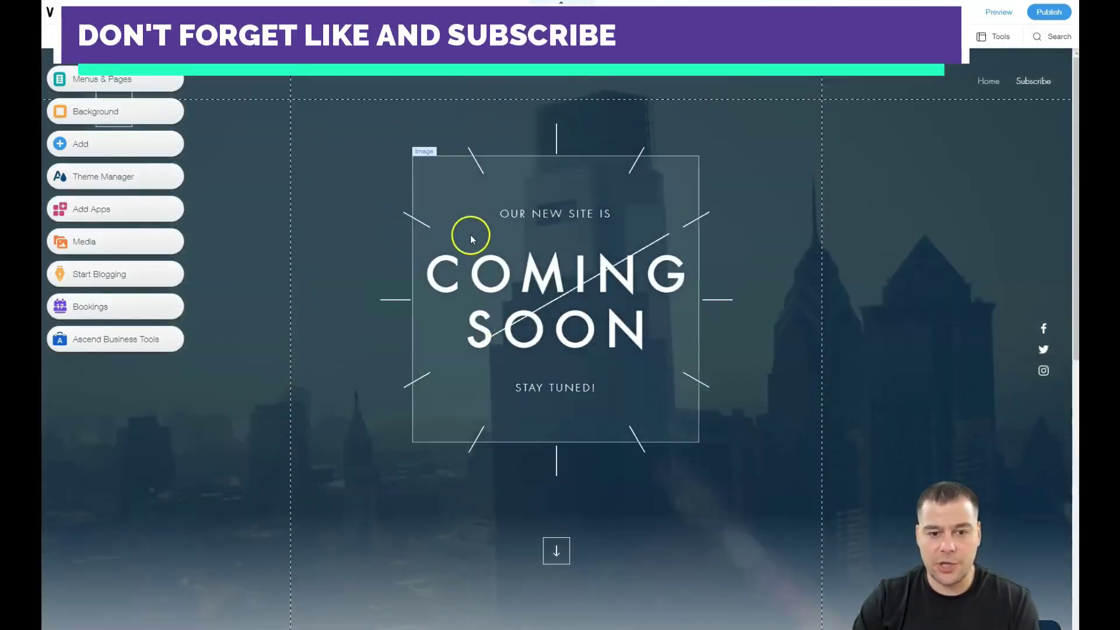
pyautogui.click(343, 147)
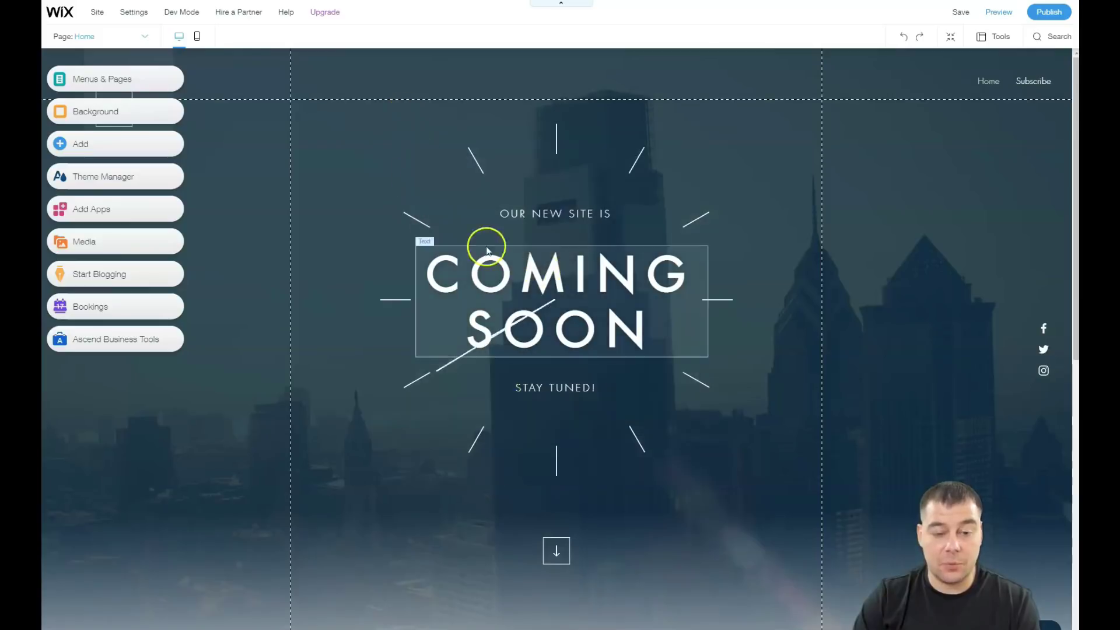
pyautogui.scroll(-4, 458, 222)
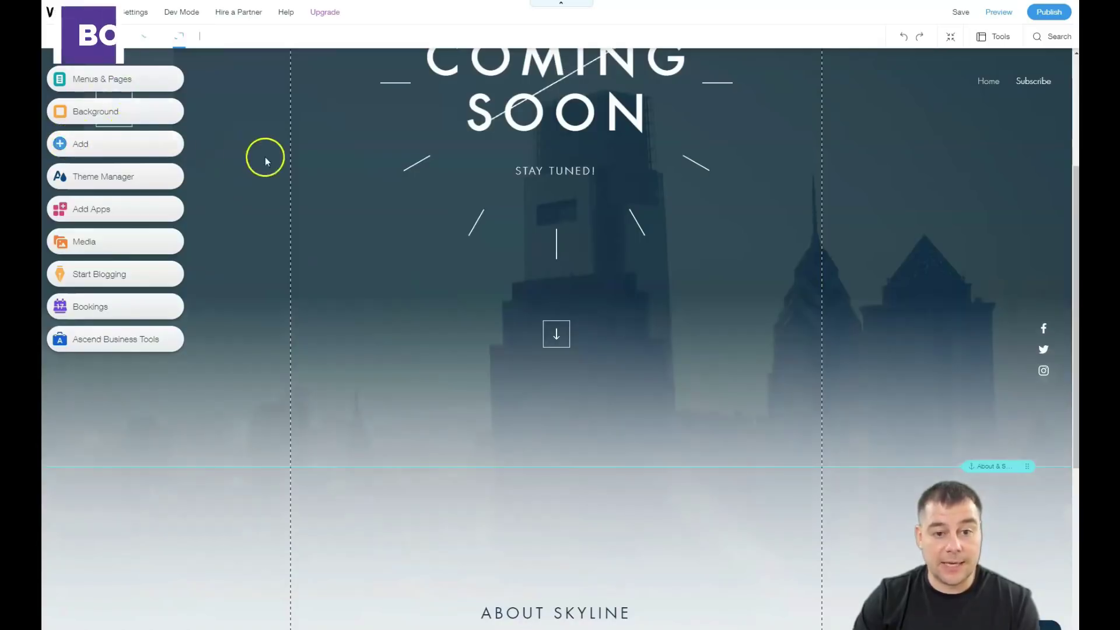
pyautogui.scroll(4, 274, 167)
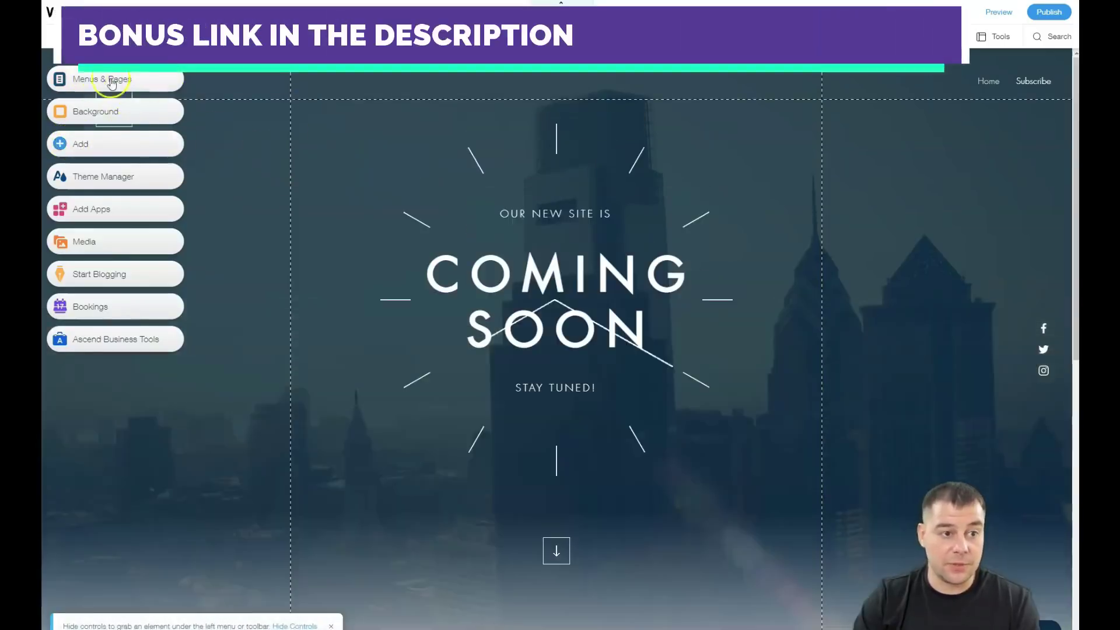
# - Open the Home page's Settings from the Menus & Pages list
pyautogui.click(85, 80)
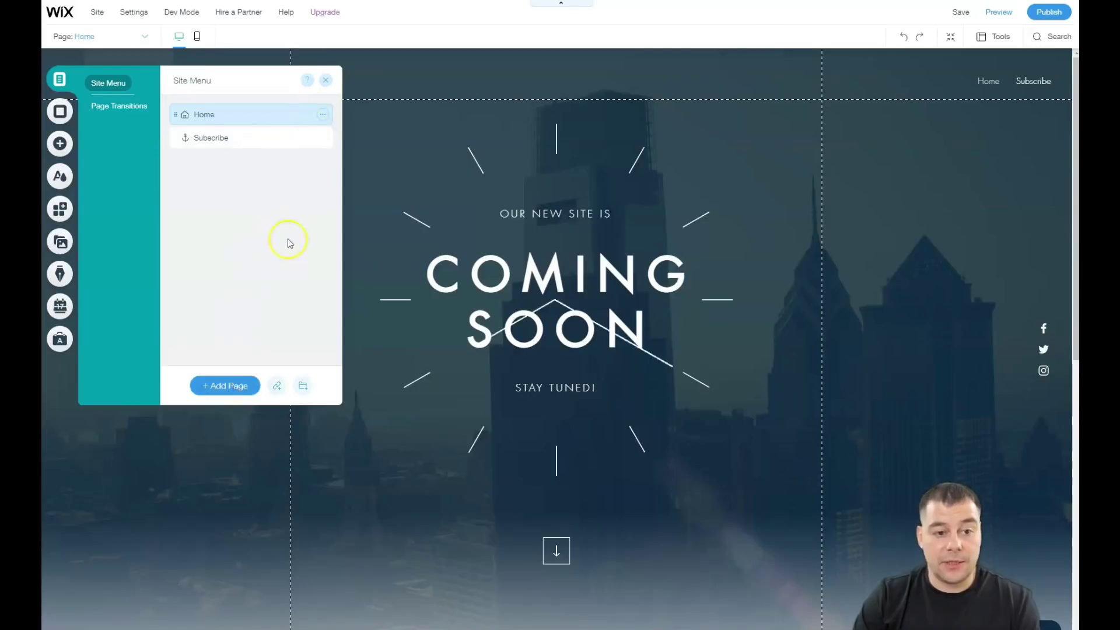
pyautogui.click(322, 118)
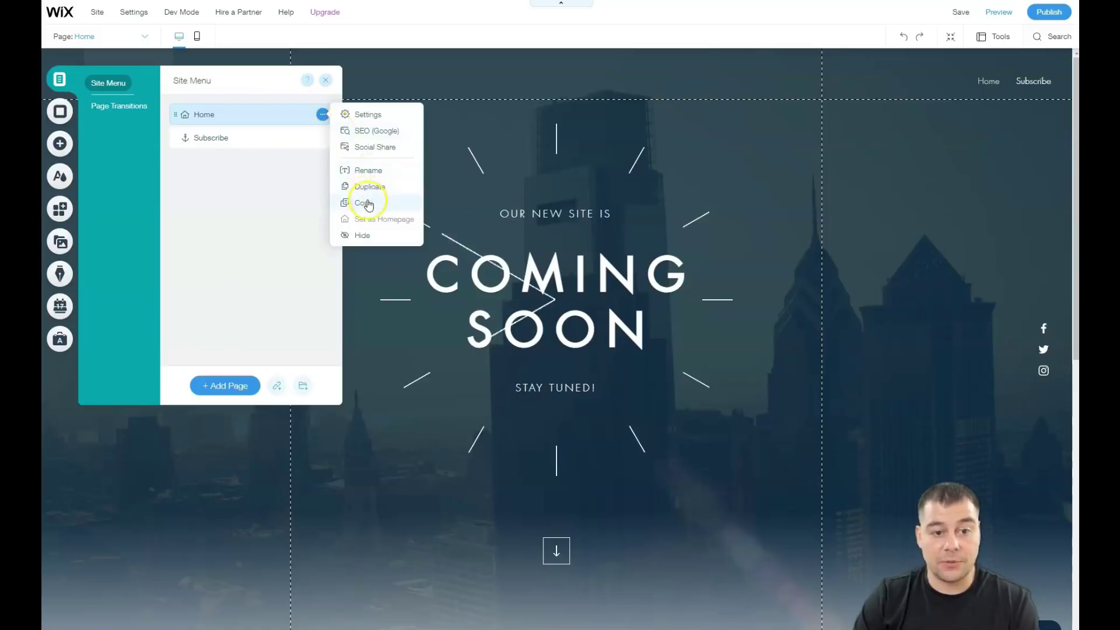
pyautogui.click(364, 120)
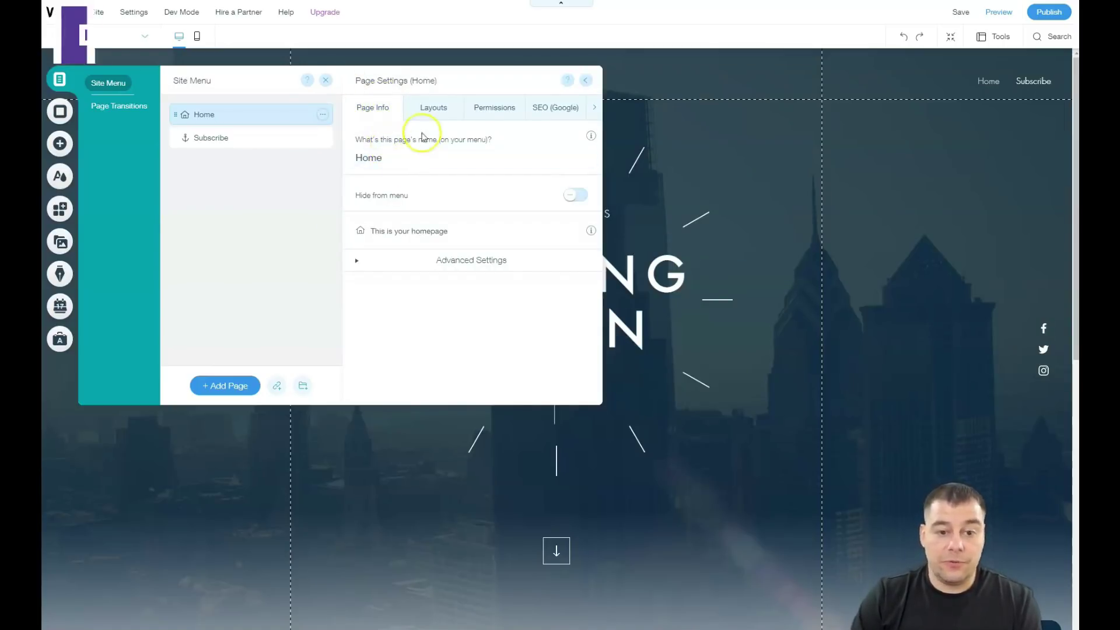
# - Review the Home page's Layouts tab and its Permissions, where viewing is set to Everyone
pyautogui.click(432, 111)
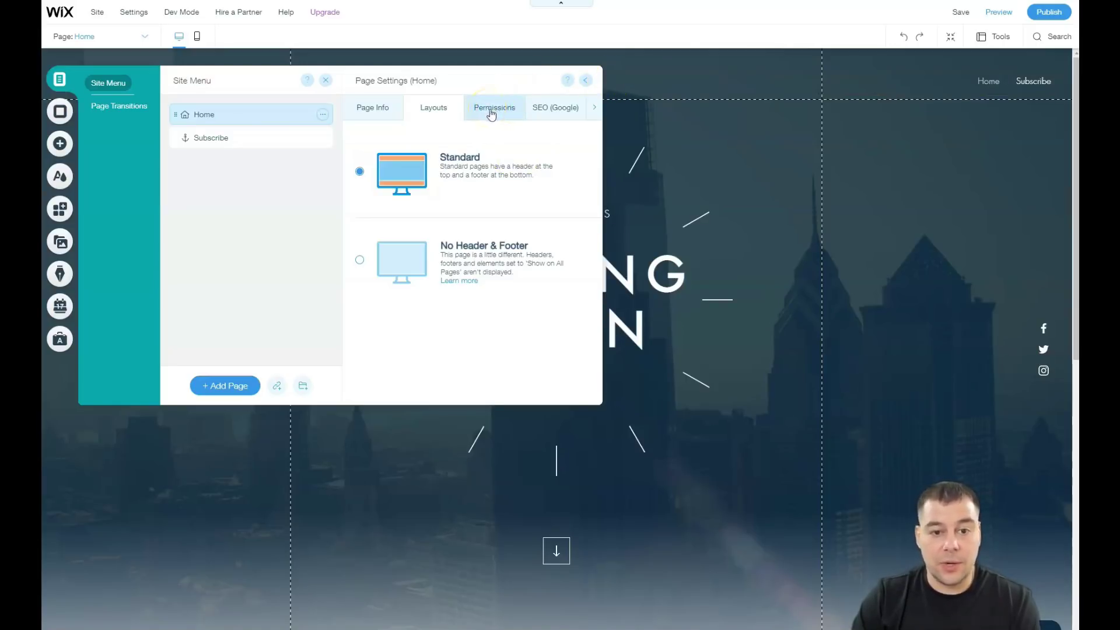
pyautogui.click(491, 111)
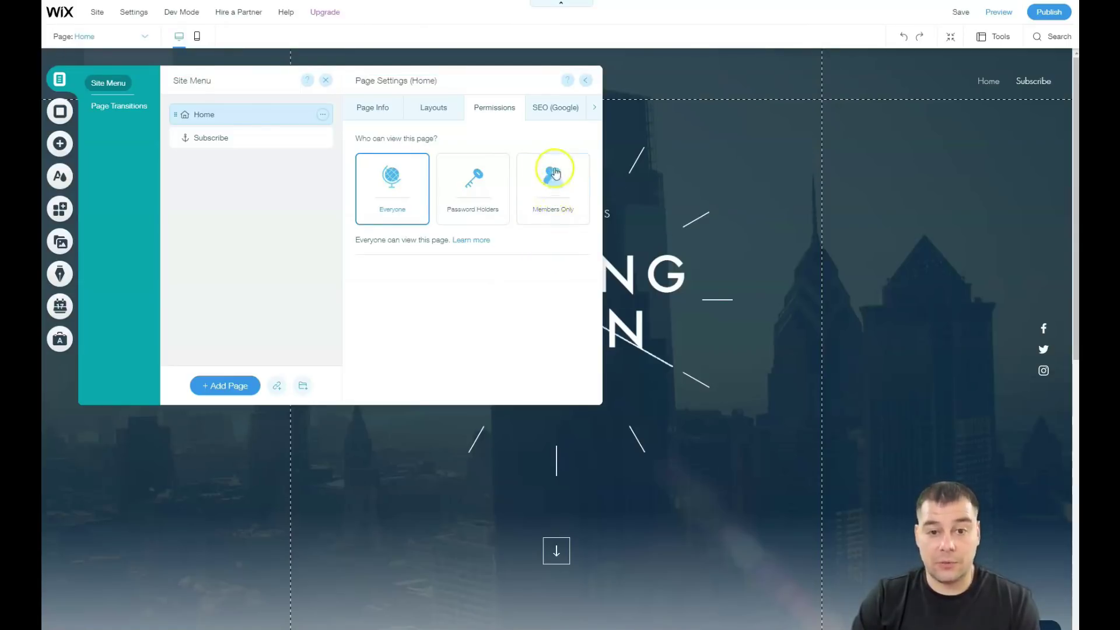
# - Scroll through the Home page's SEO (Google) settings, then view its Social Share settings
pyautogui.click(547, 114)
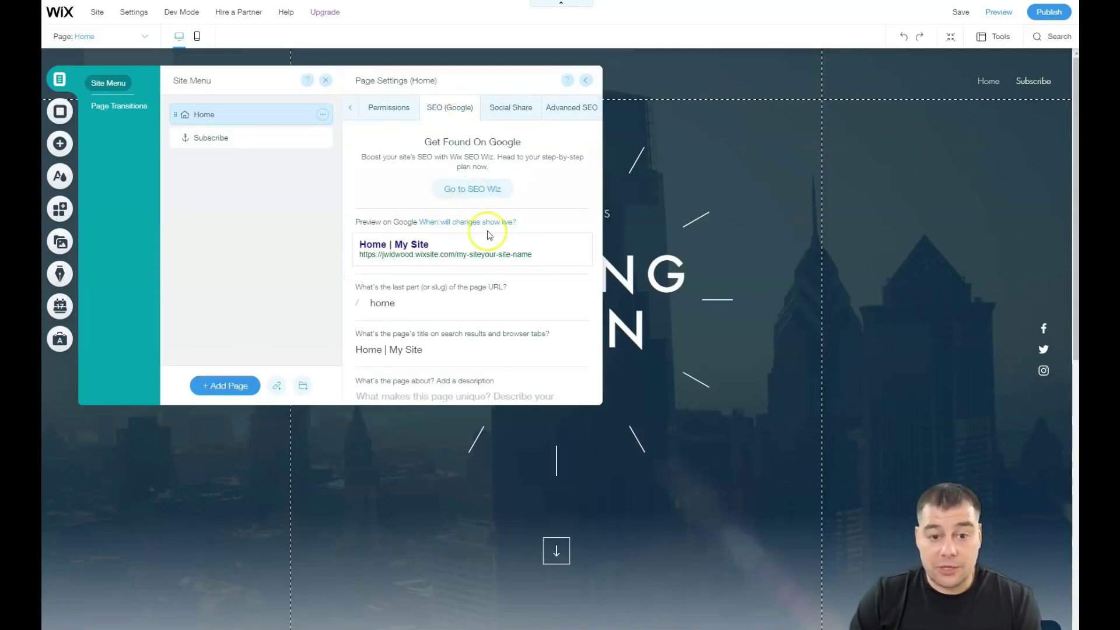
pyautogui.scroll(-2, 487, 236)
pyautogui.scroll(2, 484, 247)
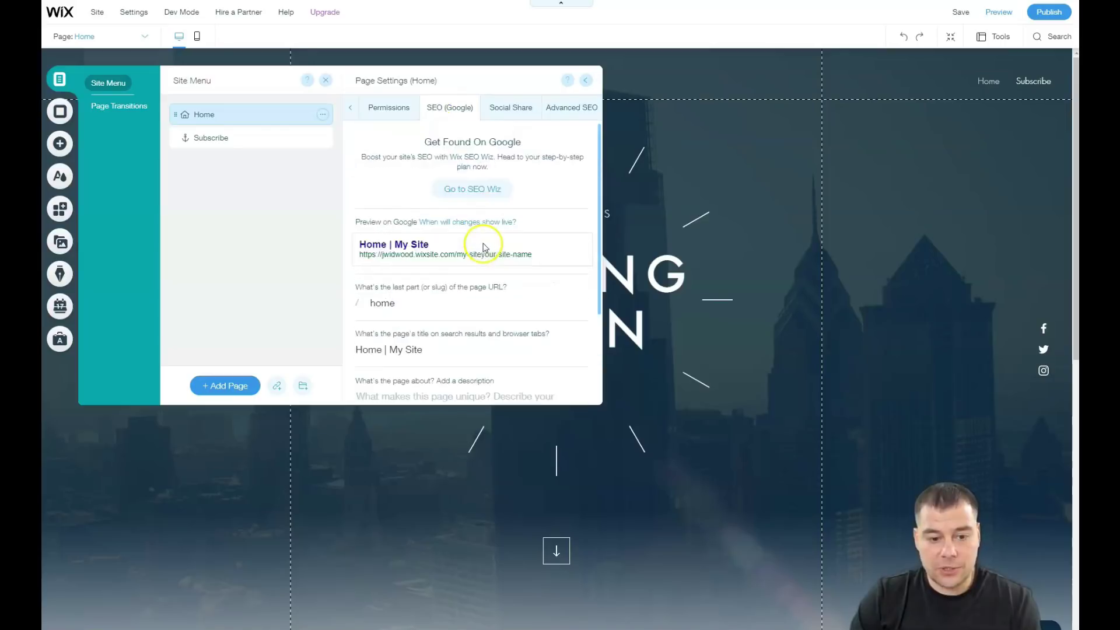
pyautogui.scroll(-2, 484, 247)
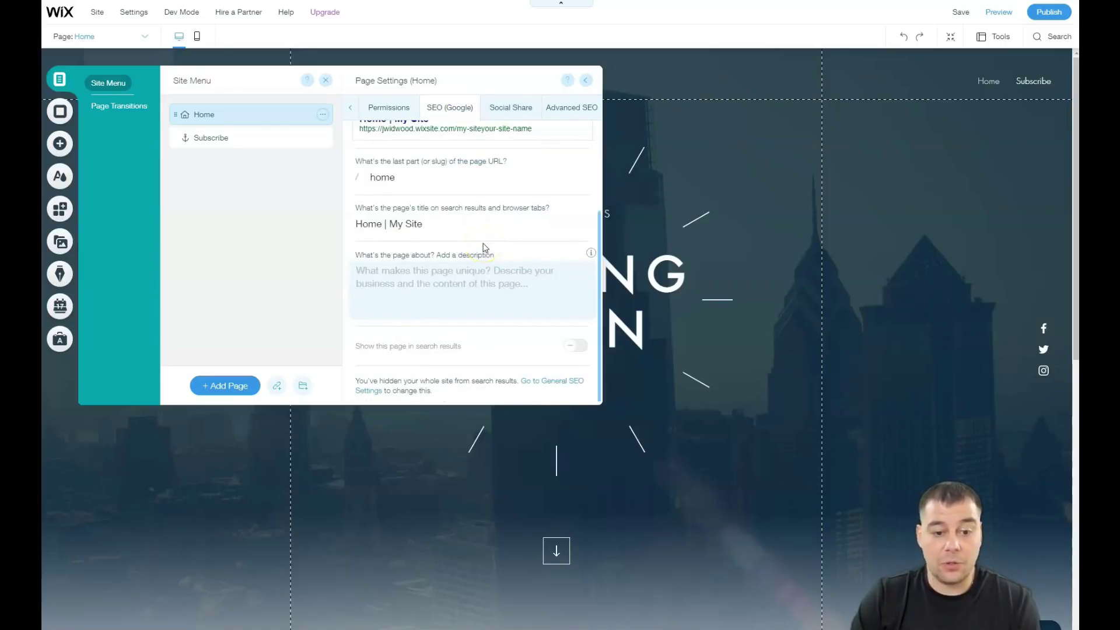
pyautogui.scroll(2, 484, 246)
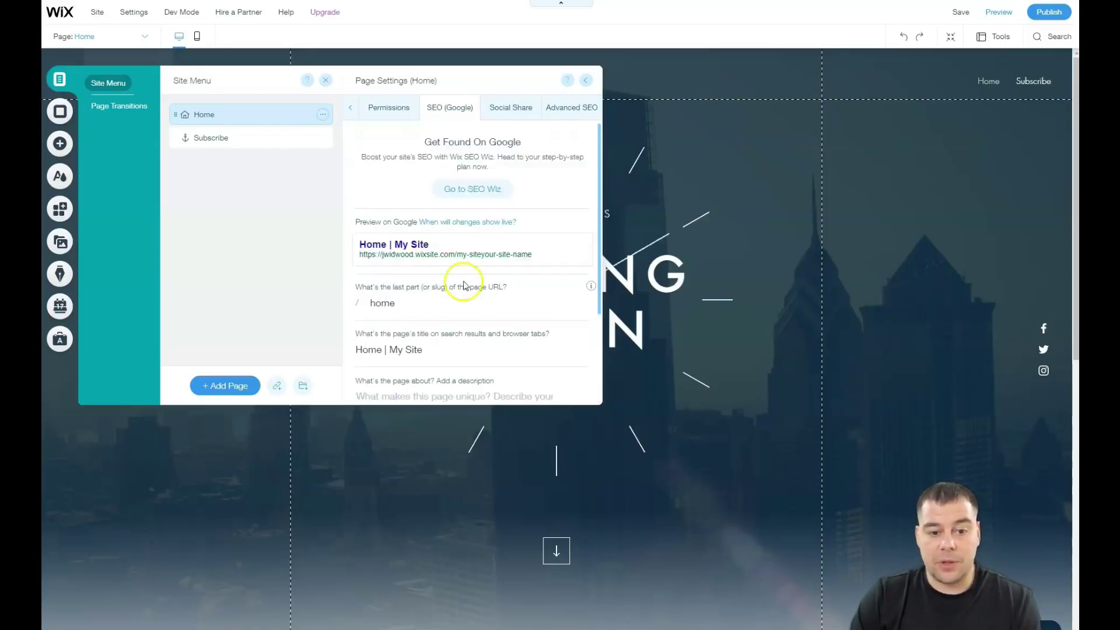
pyautogui.click(505, 113)
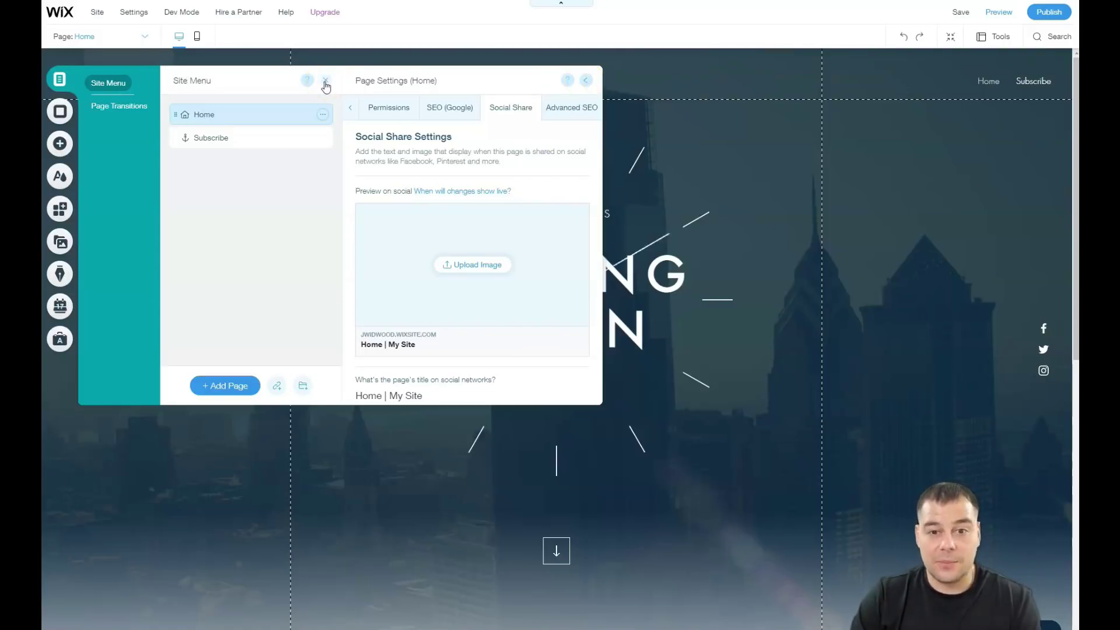
# - Open the Page Transitions options, where Out-In is selected
pyautogui.click(121, 106)
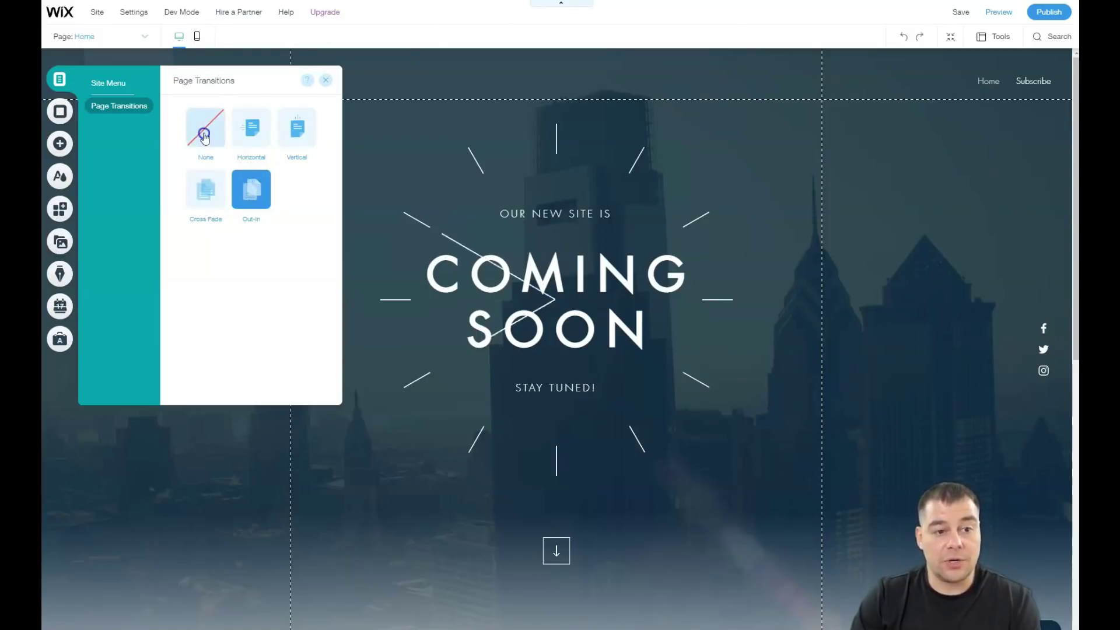
# - Close the Page Transitions panel and bring up the Page Background choices
pyautogui.click(326, 83)
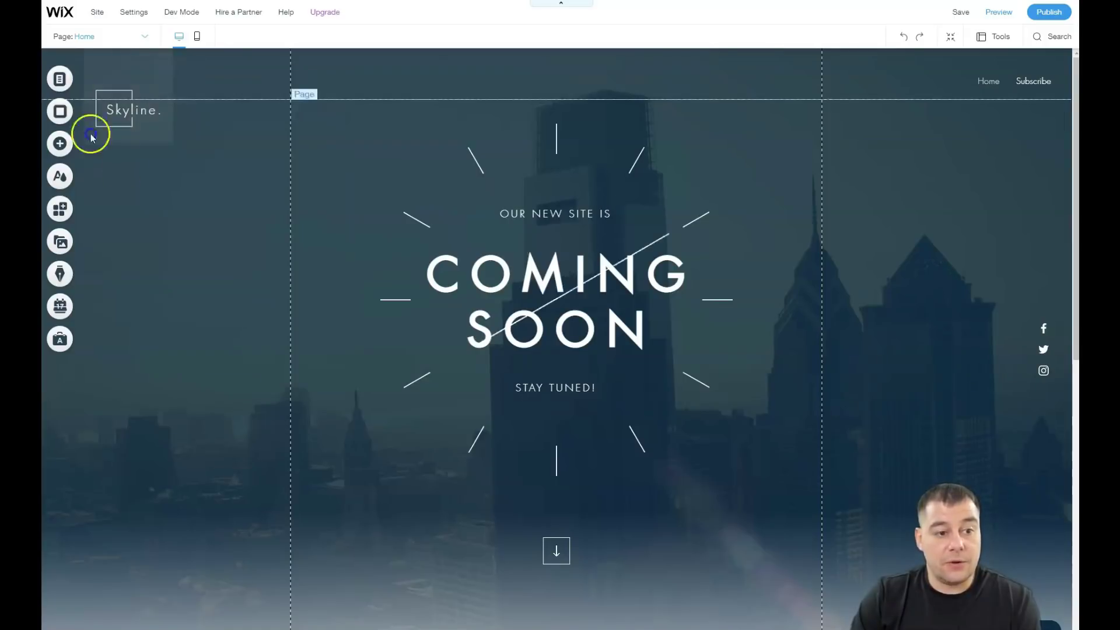
pyautogui.click(61, 111)
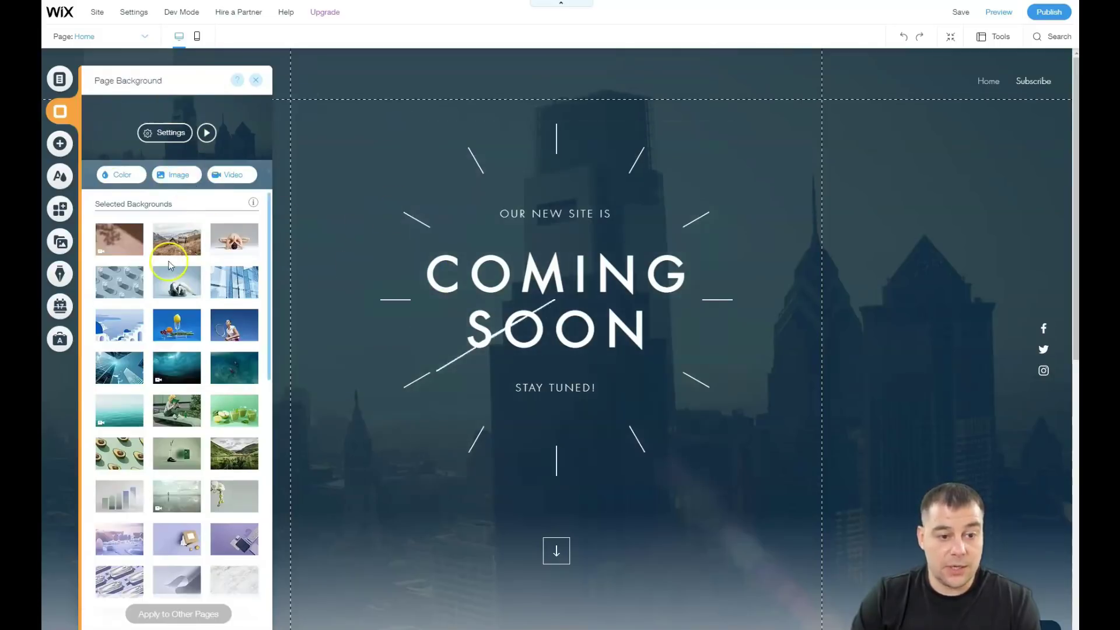
# - Set the glass-buildings photo as the page background at 23% image opacity
pyautogui.click(235, 284)
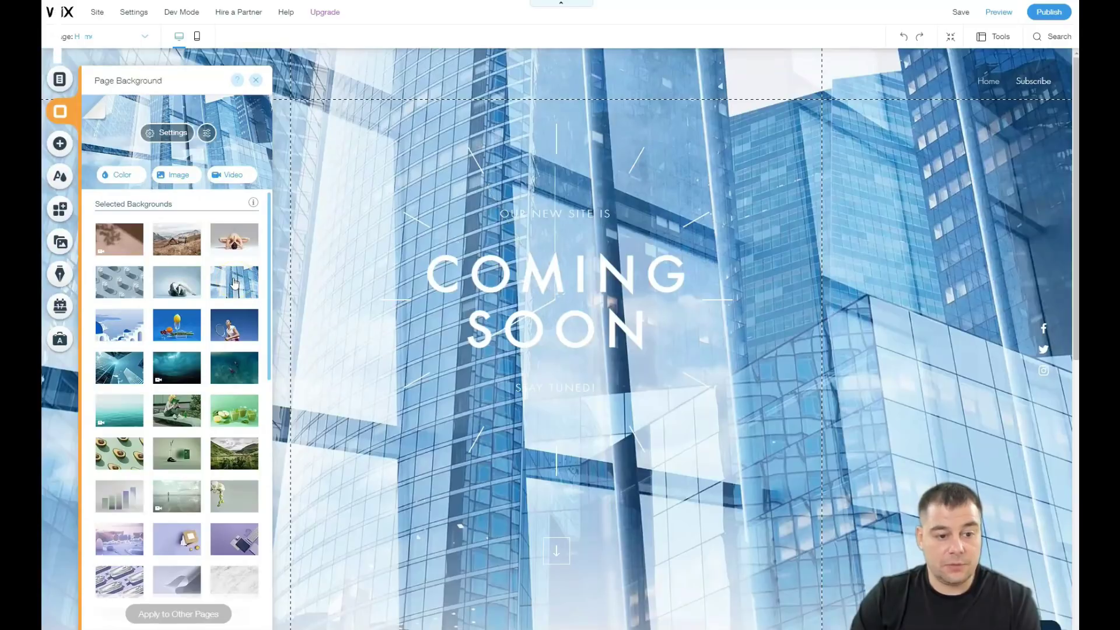
pyautogui.click(164, 134)
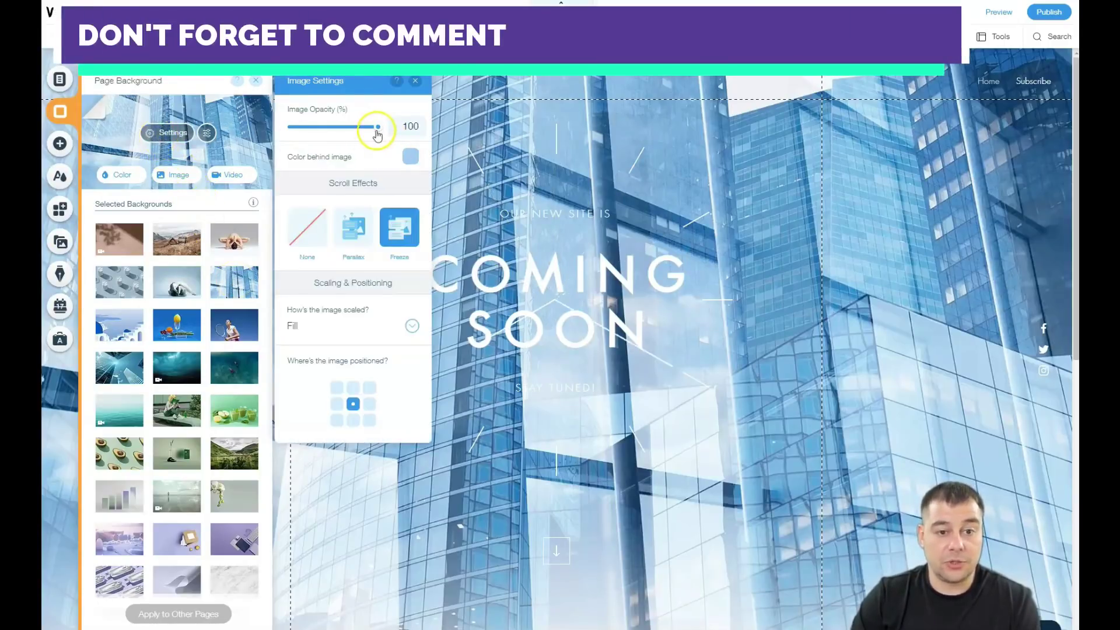
pyautogui.moveTo(378, 127); pyautogui.dragTo(312, 127)
# - Put slate blue #58758C behind the image and close the background panels
pyautogui.click(410, 156)
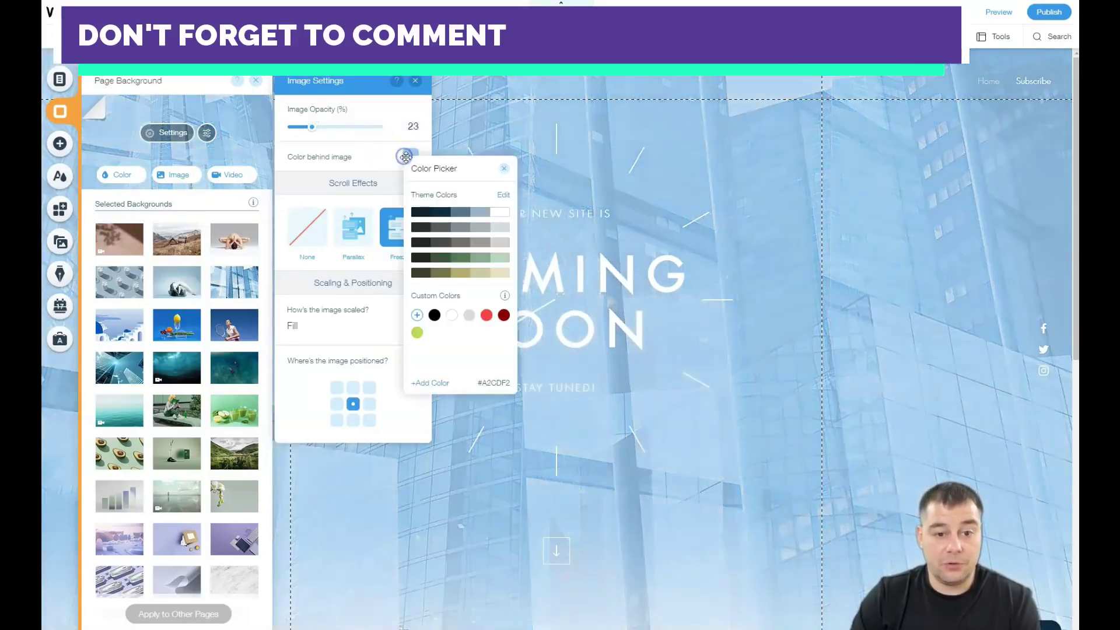
pyautogui.click(441, 213)
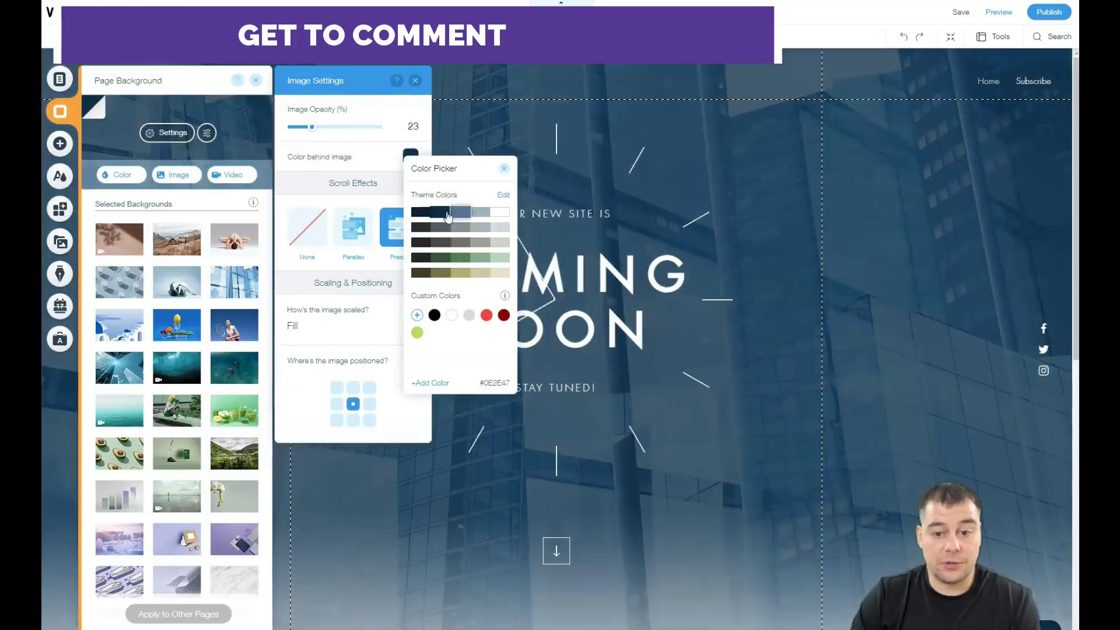
pyautogui.click(459, 213)
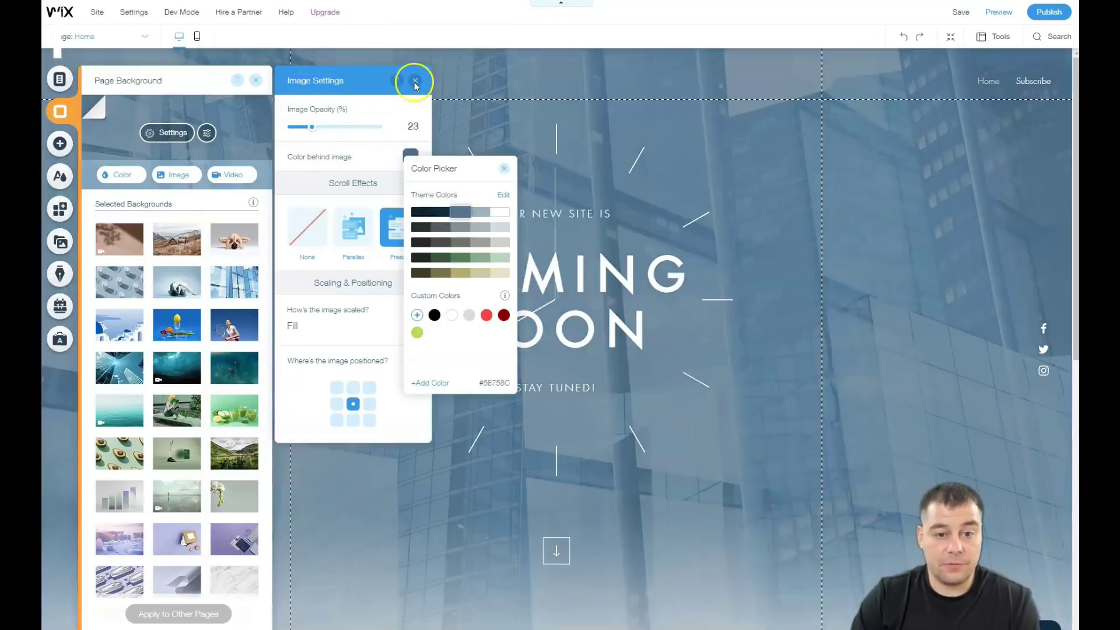
pyautogui.click(460, 212)
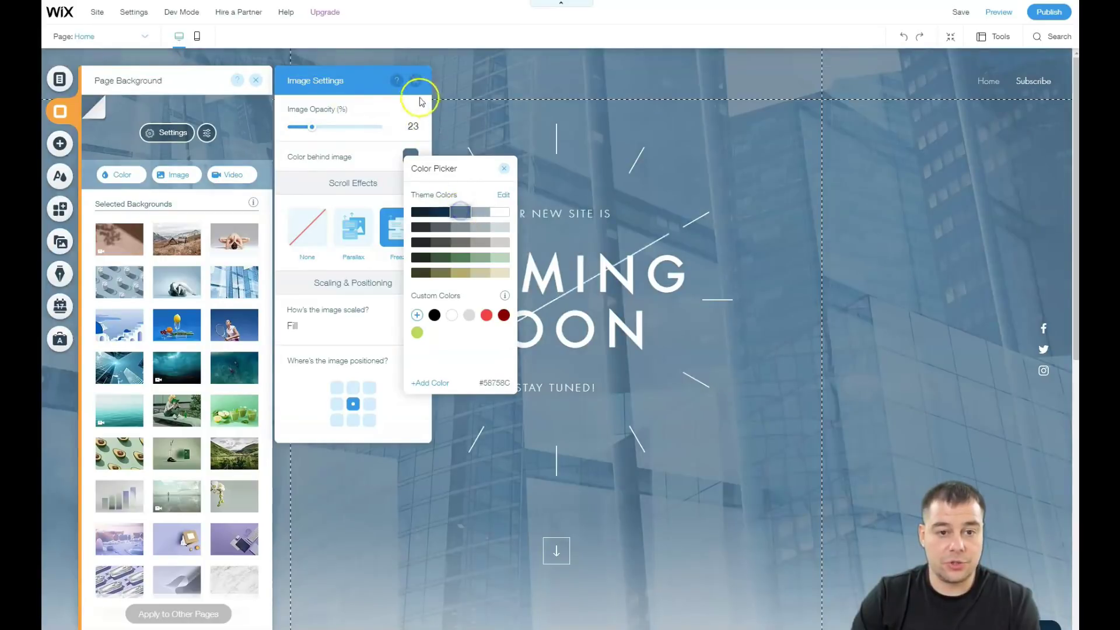
pyautogui.click(416, 86)
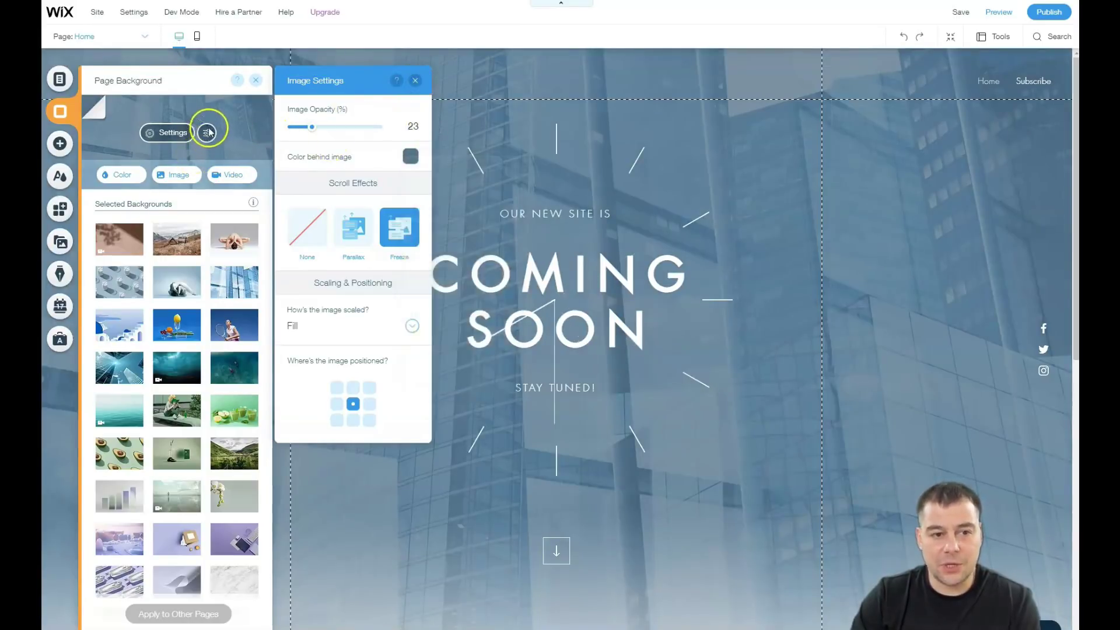
pyautogui.click(256, 81)
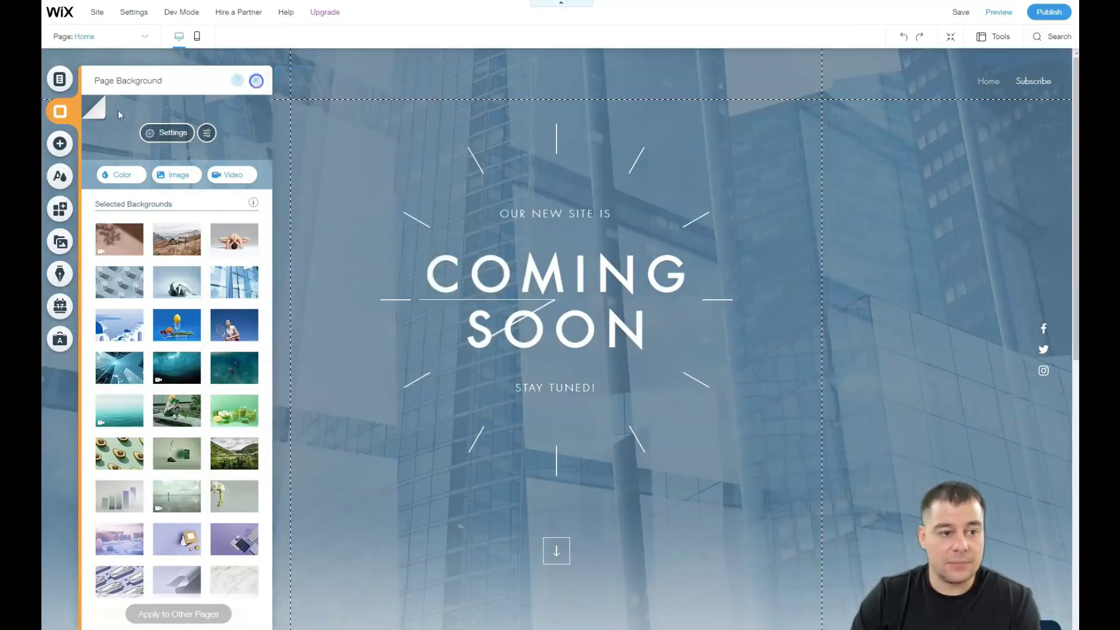
pyautogui.click(256, 80)
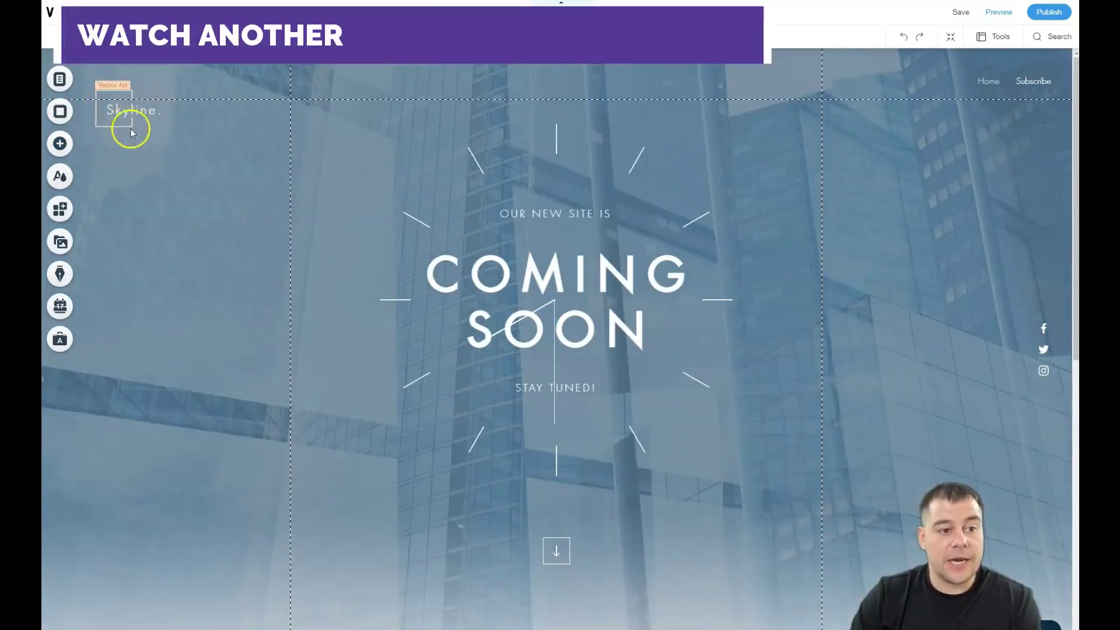
# - Select the Skyline logo box and choose Unpin this element
pyautogui.click(132, 136)
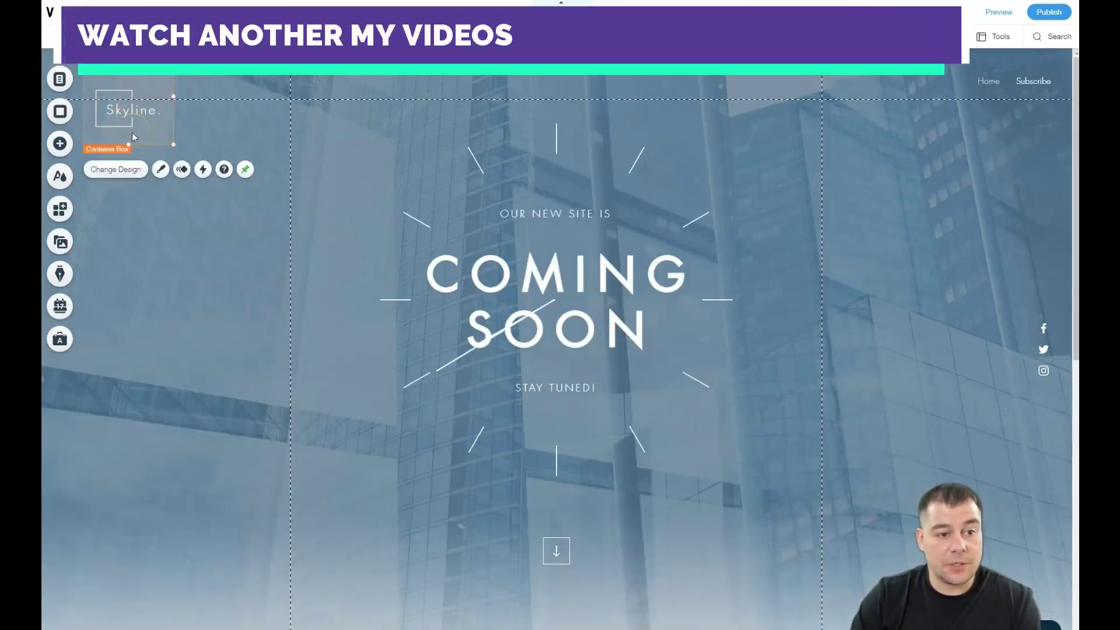
pyautogui.click(119, 173)
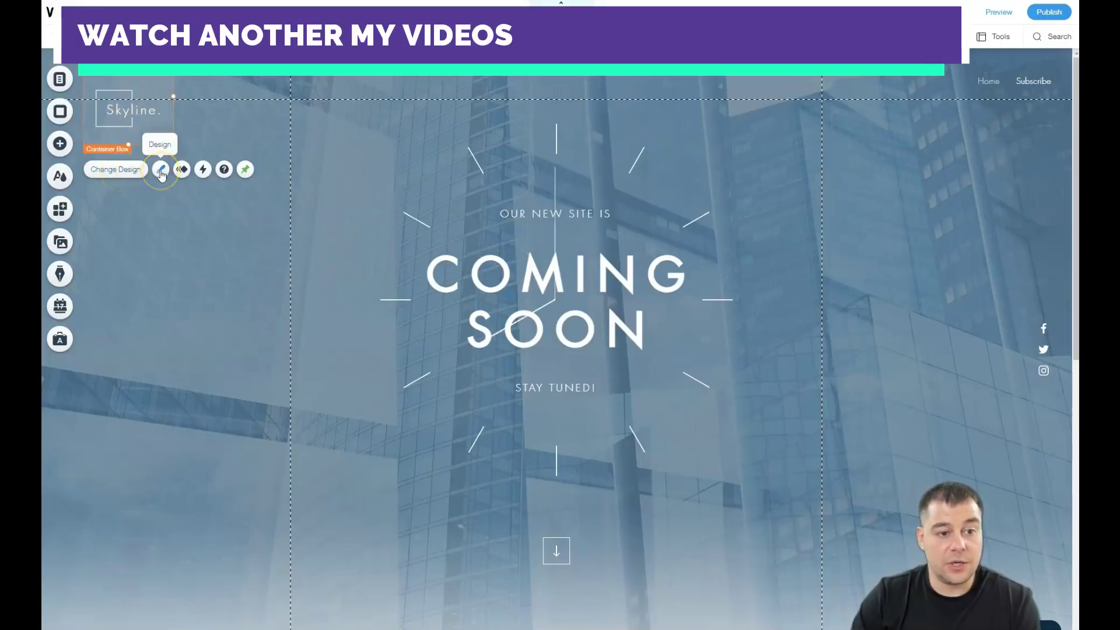
pyautogui.click(183, 171)
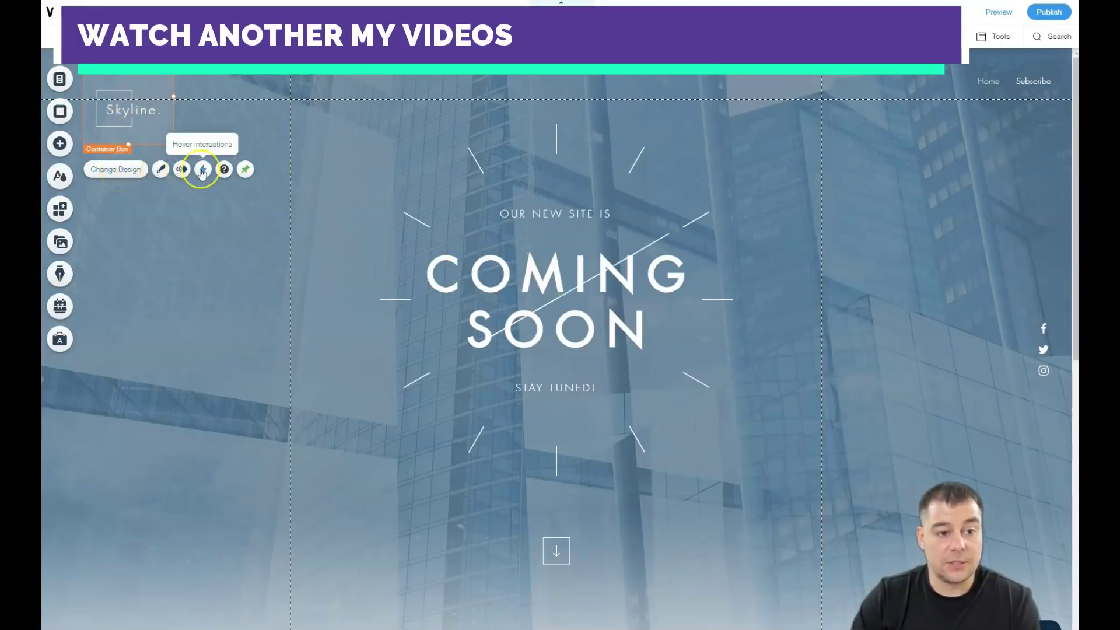
pyautogui.click(223, 171)
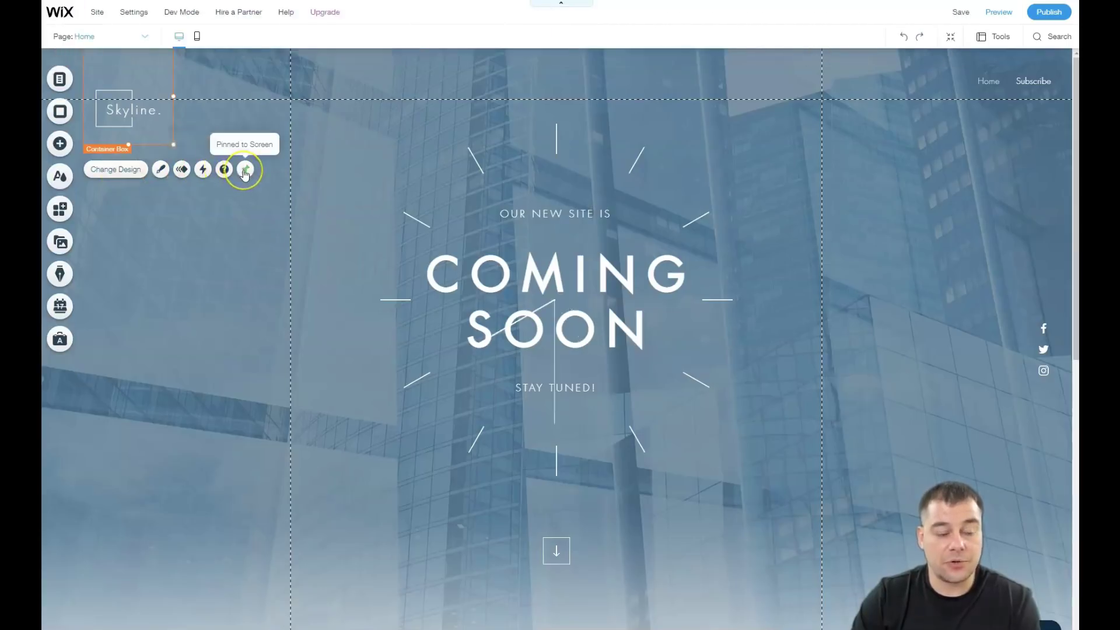
pyautogui.click(244, 170)
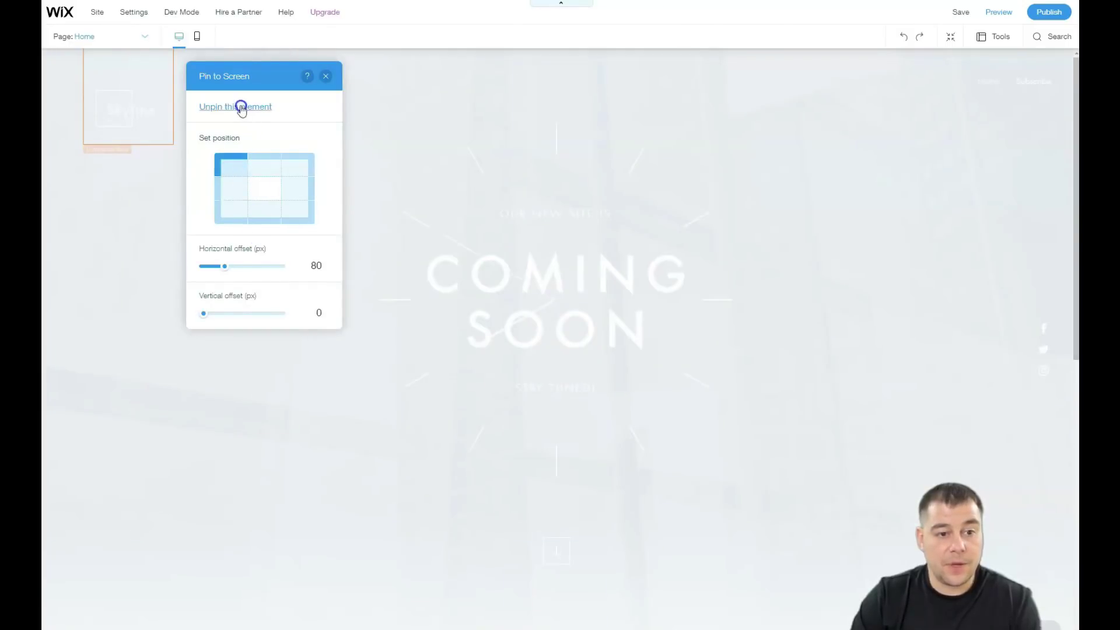
pyautogui.click(241, 107)
# - Scroll the page up and down to confirm the logo box no longer stays fixed
pyautogui.scroll(-3, 292, 191)
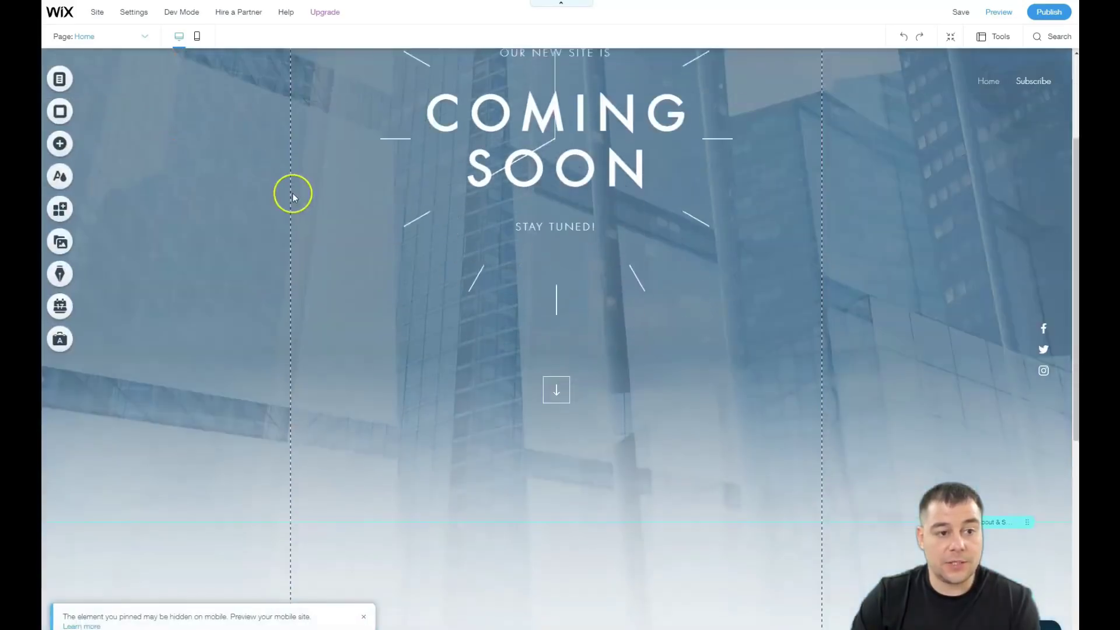
pyautogui.scroll(3, 292, 194)
pyautogui.scroll(-1, 293, 194)
pyautogui.scroll(-3, 292, 193)
pyautogui.scroll(3, 292, 194)
pyautogui.scroll(1, 292, 194)
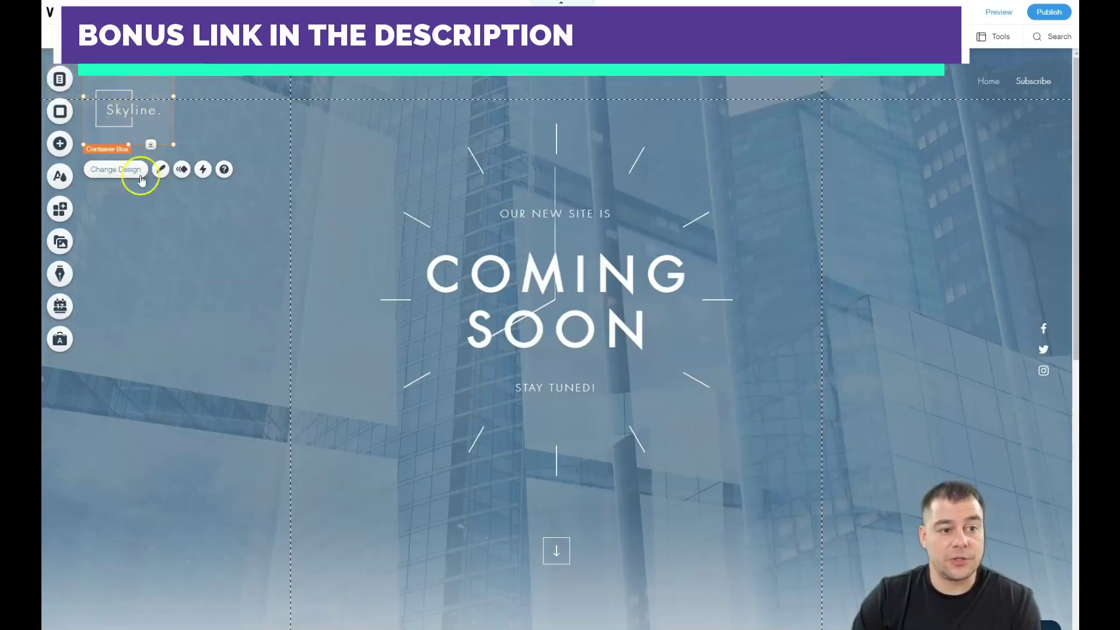
pyautogui.scroll(-5, 175, 211)
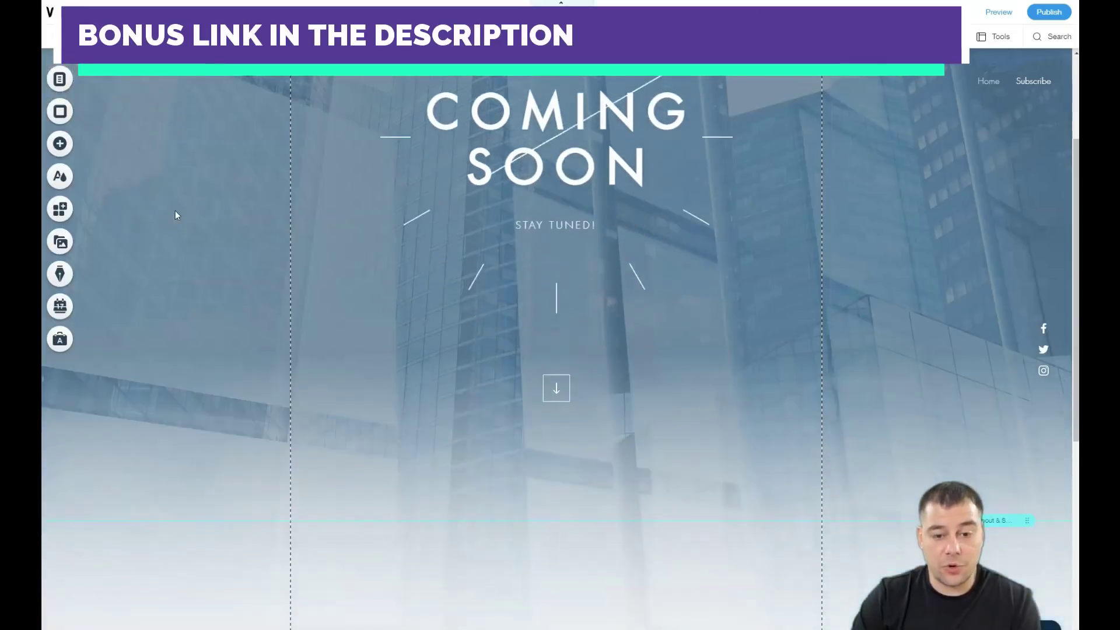
pyautogui.scroll(5, 175, 211)
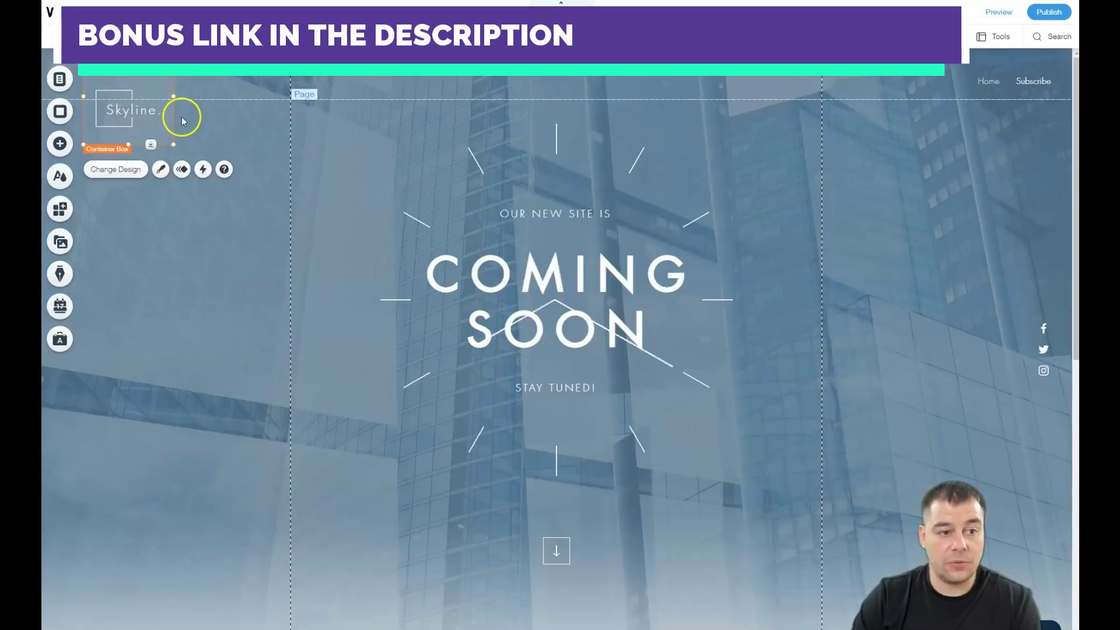
# - Delete the Skyline logo box, the starburst line graphic and the remaining starburst image
pyautogui.rightClick(145, 83)
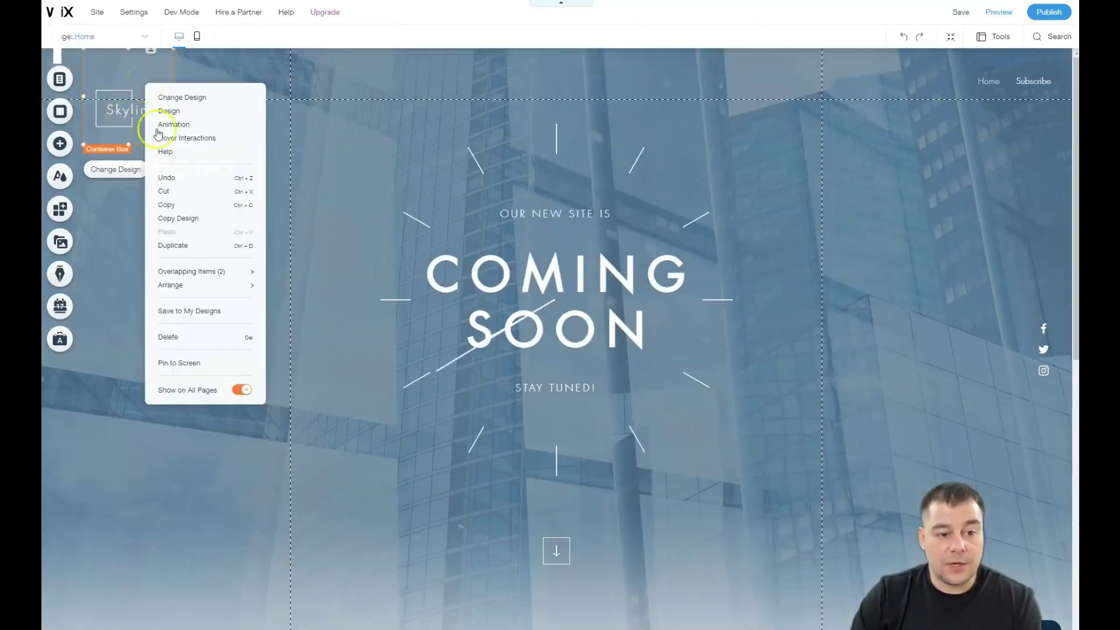
pyautogui.click(171, 337)
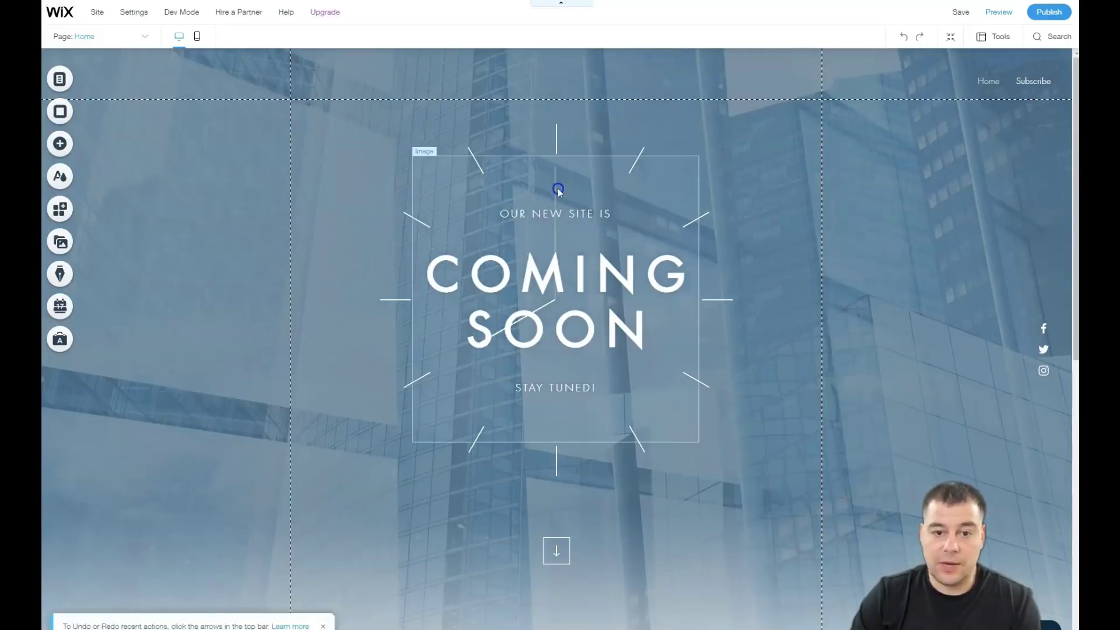
pyautogui.rightClick(408, 136)
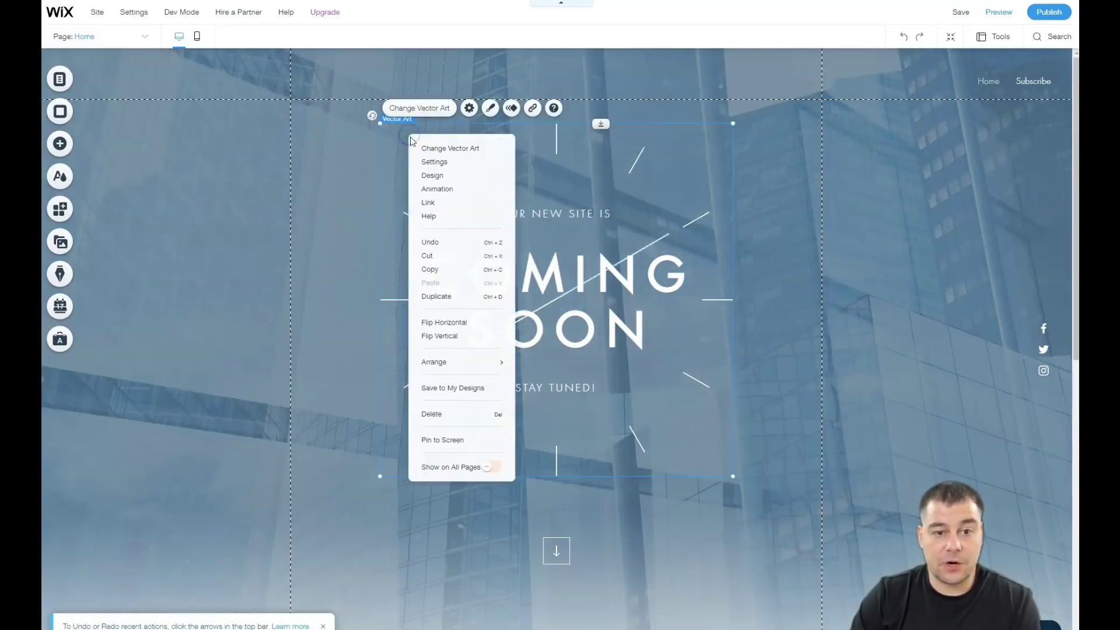
pyautogui.click(444, 416)
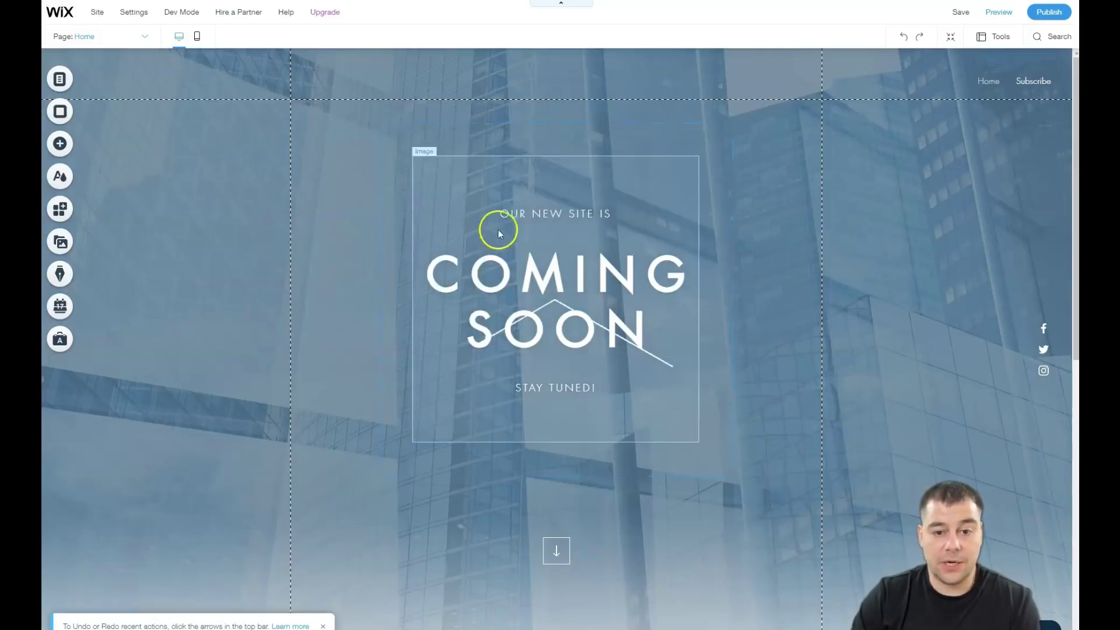
pyautogui.rightClick(438, 177)
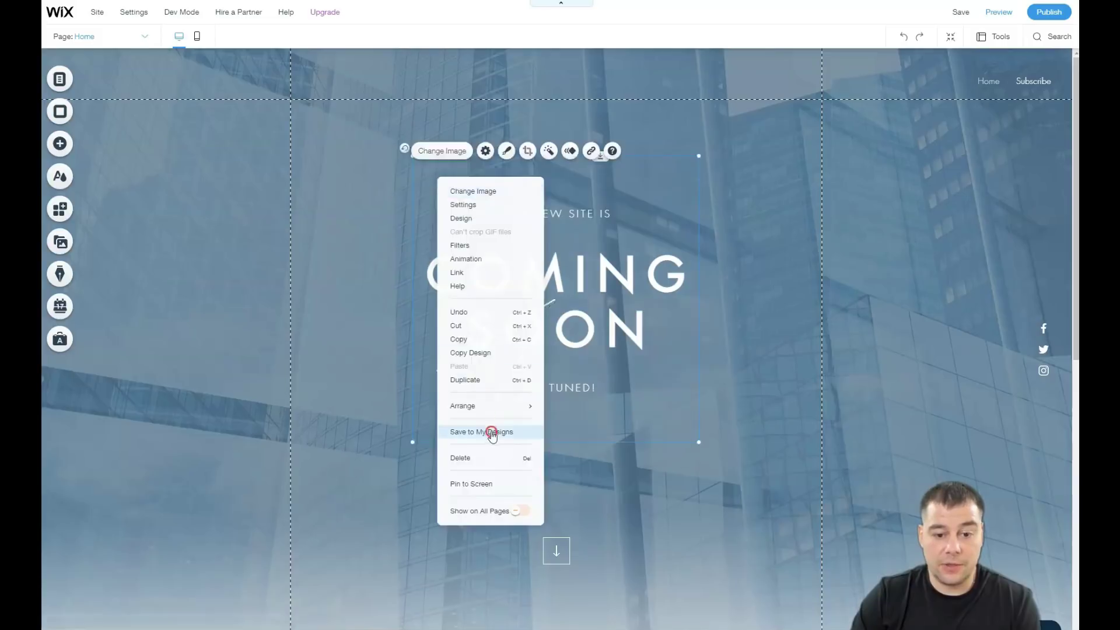
pyautogui.click(488, 458)
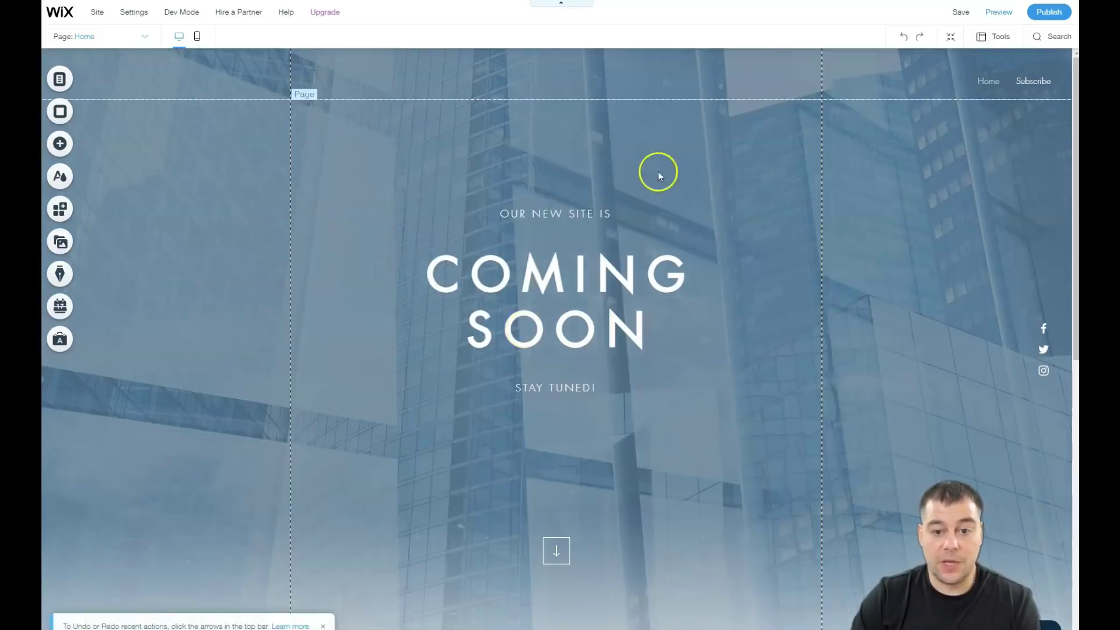
# - Set the COMING SOON heading to about 86 px and keep it upright and bold after trying italic
pyautogui.doubleClick(549, 291)
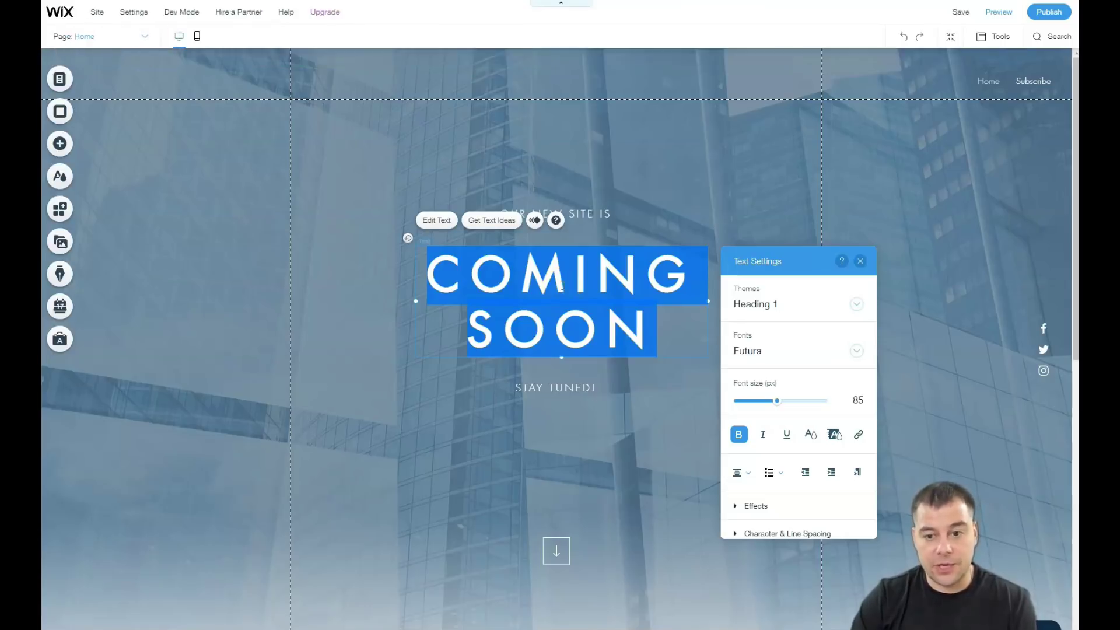
pyautogui.moveTo(781, 403)
pyautogui.mouseDown()
pyautogui.moveTo(765, 403)
pyautogui.moveTo(779, 401)
pyautogui.mouseUp()
pyautogui.click(764, 435)
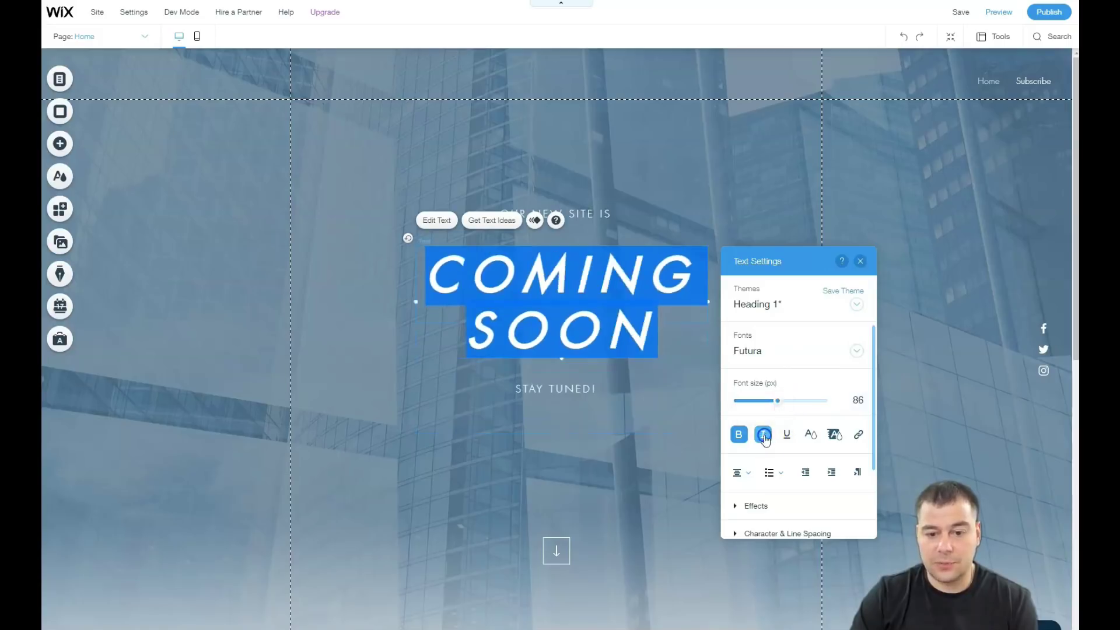
pyautogui.click(760, 437)
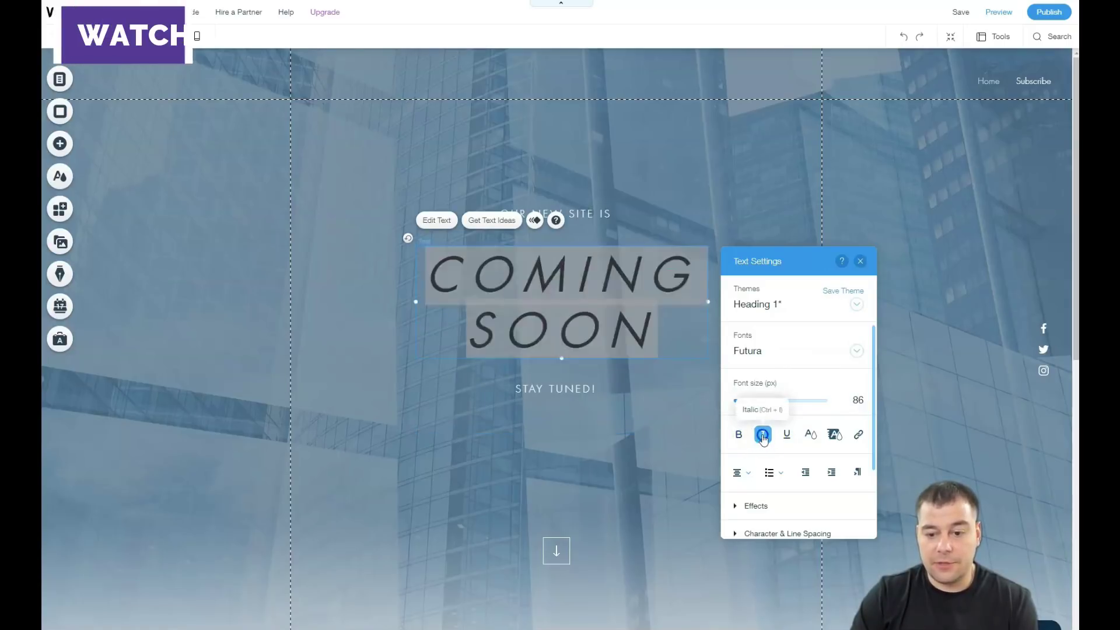
pyautogui.click(741, 438)
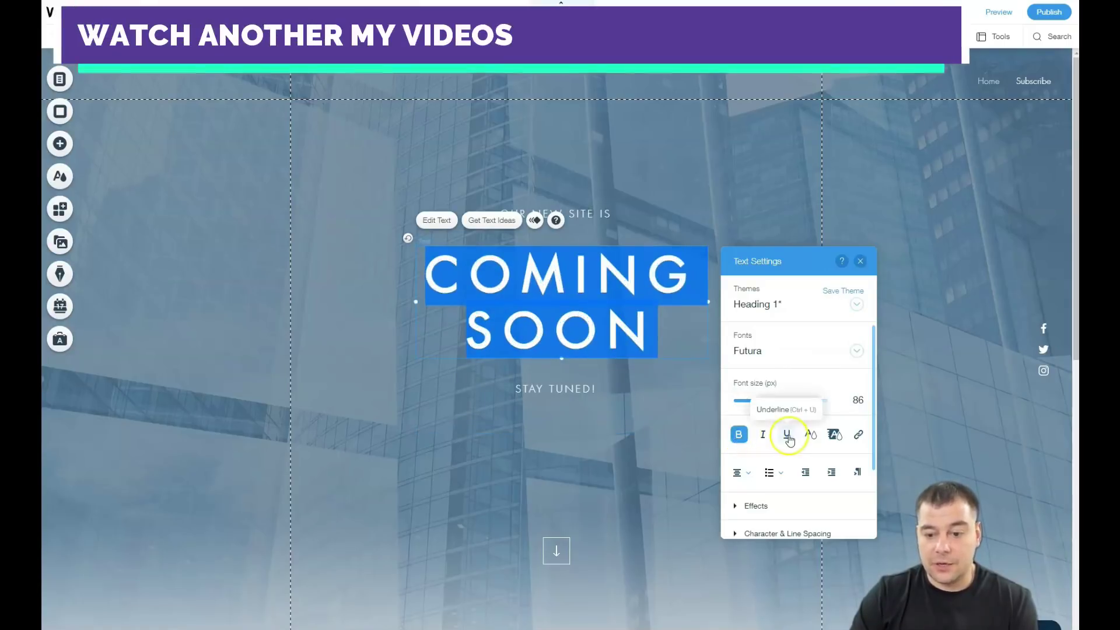
# - Make the COMING SOON heading white and close its colour and text settings
pyautogui.click(811, 434)
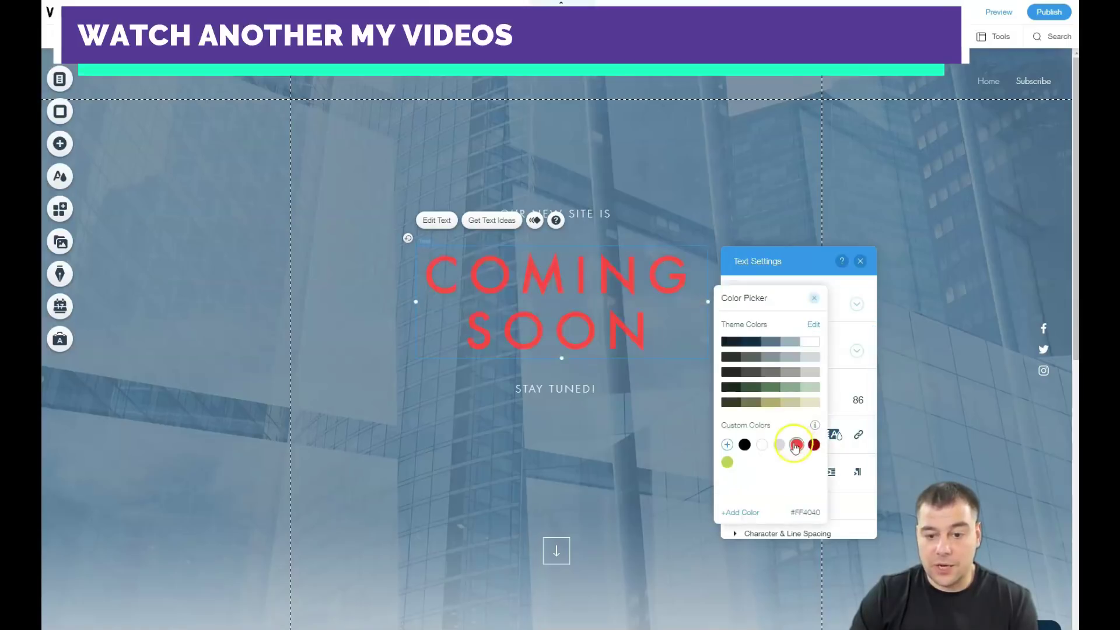
pyautogui.click(761, 445)
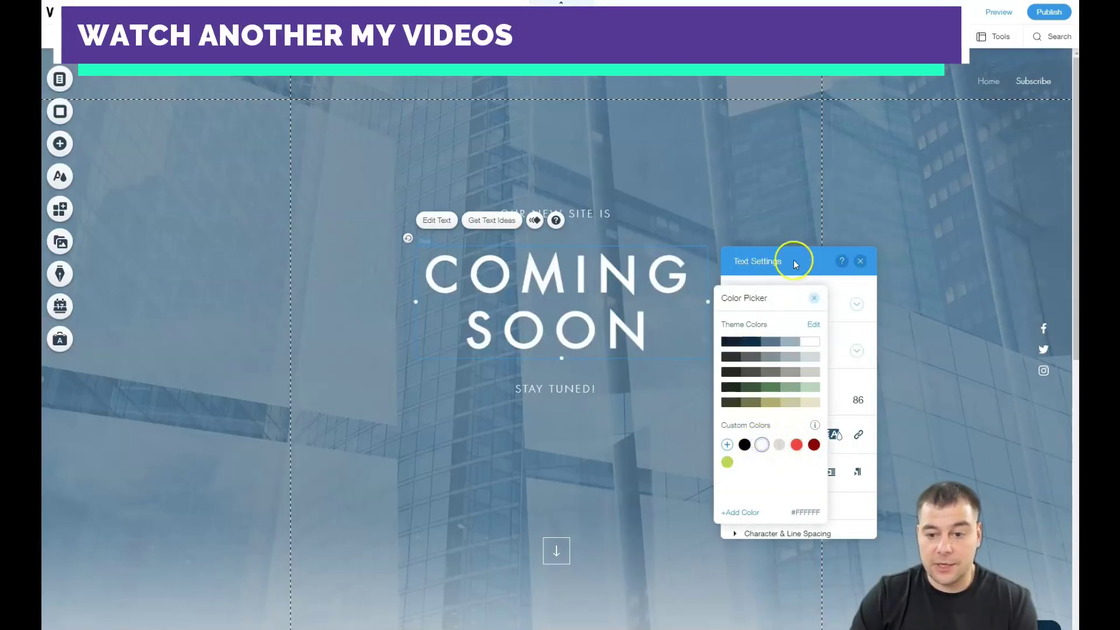
pyautogui.click(813, 301)
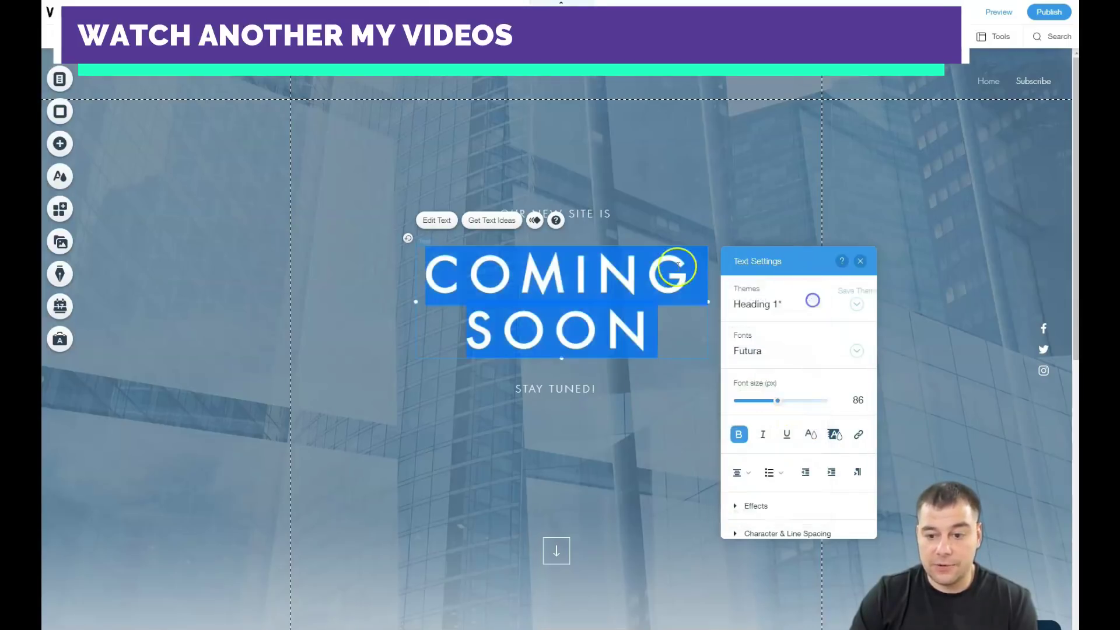
pyautogui.click(860, 261)
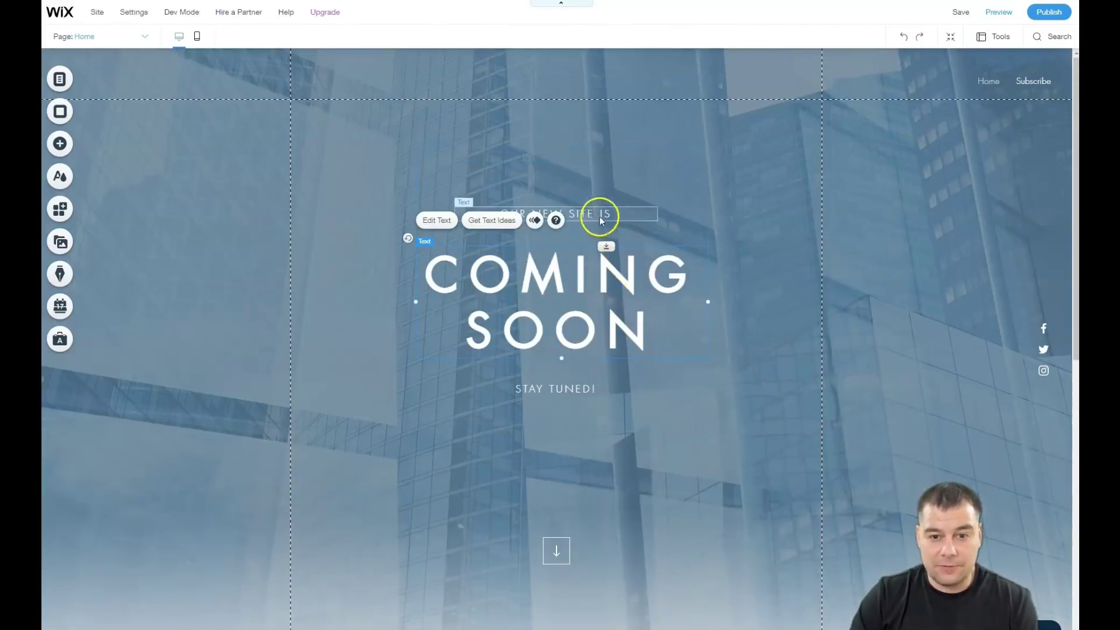
# - Move OUR NEW SITE IS higher, STAY TUNED lower, and shift COMING SOON up-left
pyautogui.moveTo(570, 215)
pyautogui.mouseDown()
pyautogui.moveTo(569, 145)
pyautogui.moveTo(419, 138)
pyautogui.mouseUp()
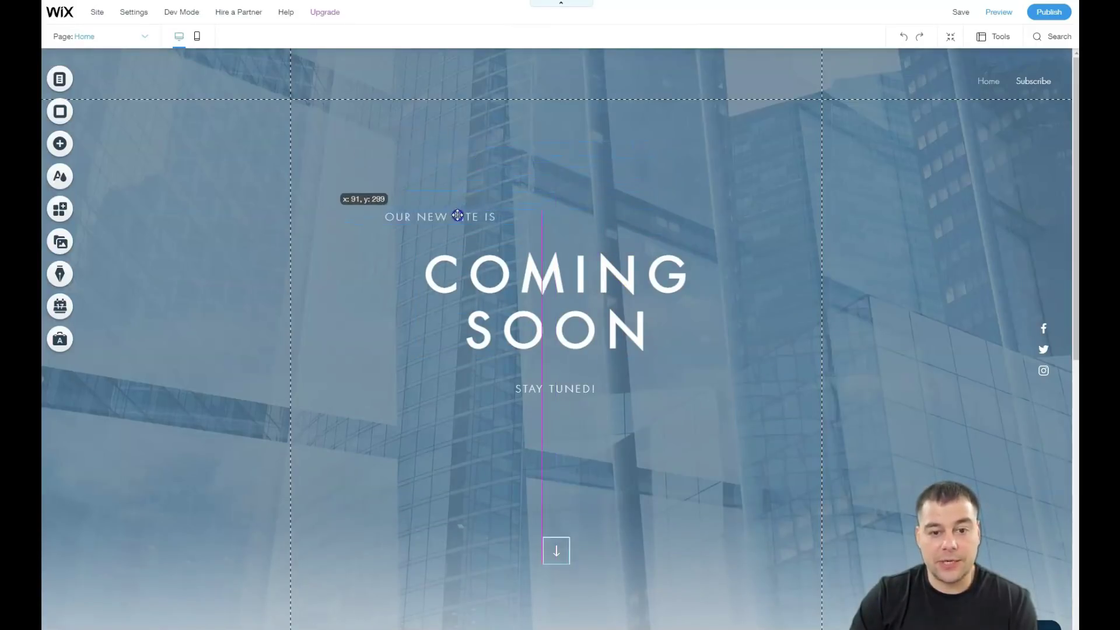
pyautogui.moveTo(419, 139); pyautogui.dragTo(573, 197)
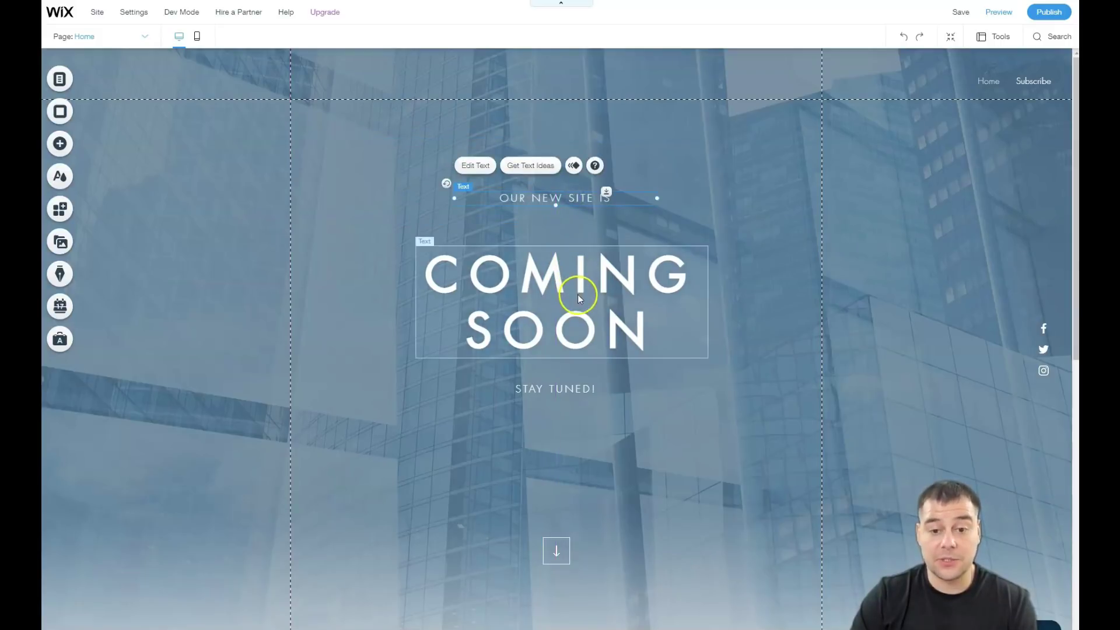
pyautogui.moveTo(556, 391); pyautogui.dragTo(557, 437)
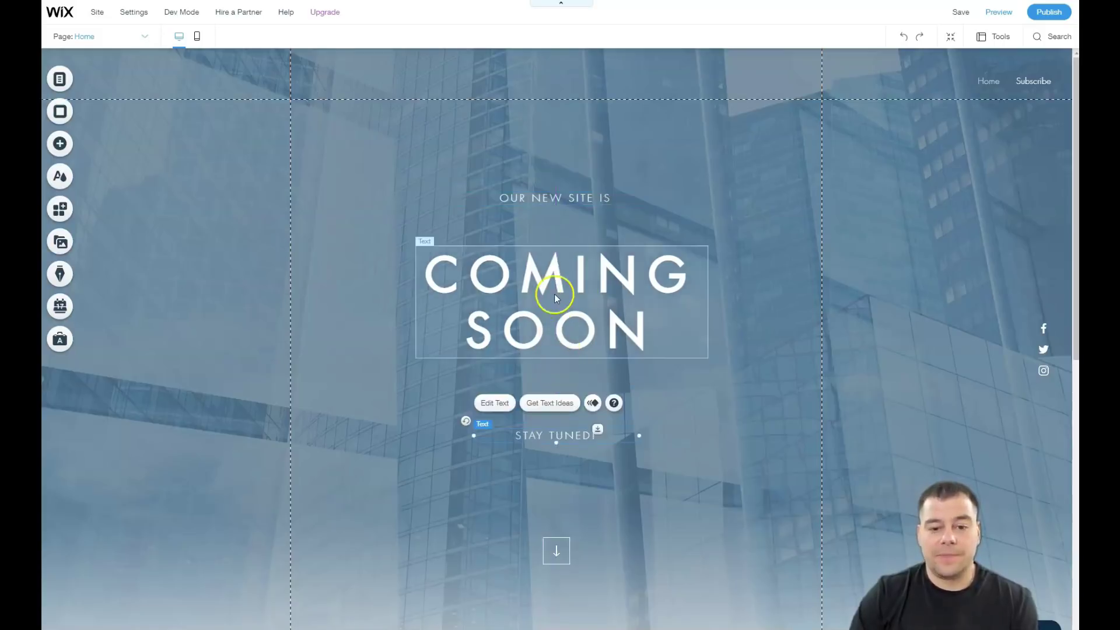
pyautogui.moveTo(555, 298); pyautogui.dragTo(475, 281)
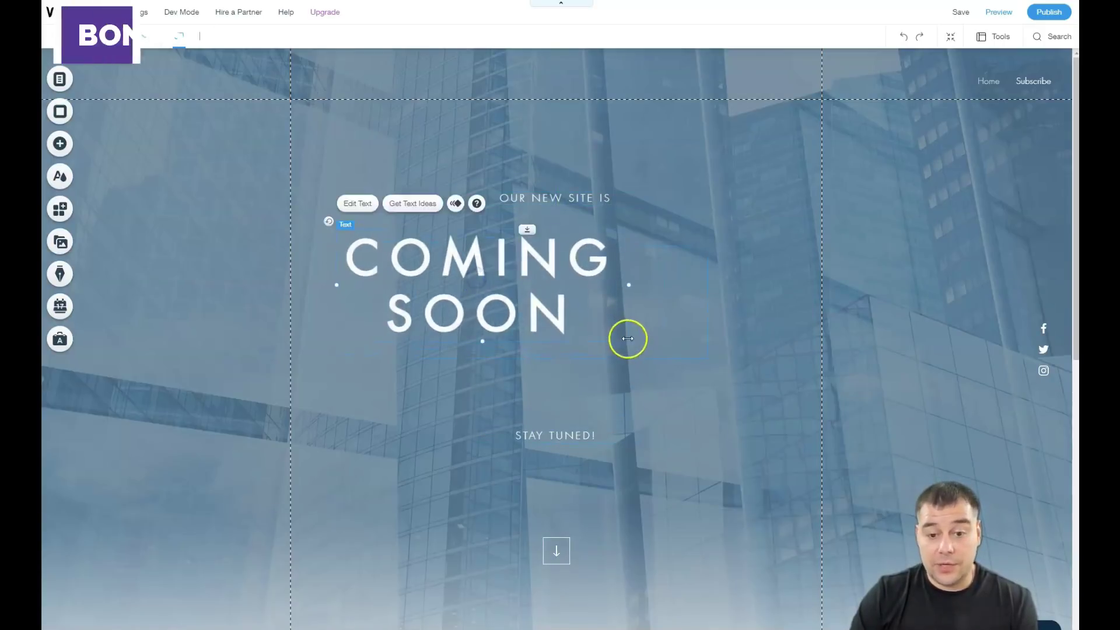
# - Widen and heighten the COMING SOON text box and enlarge its font to 118 px
pyautogui.moveTo(629, 285); pyautogui.dragTo(733, 285)
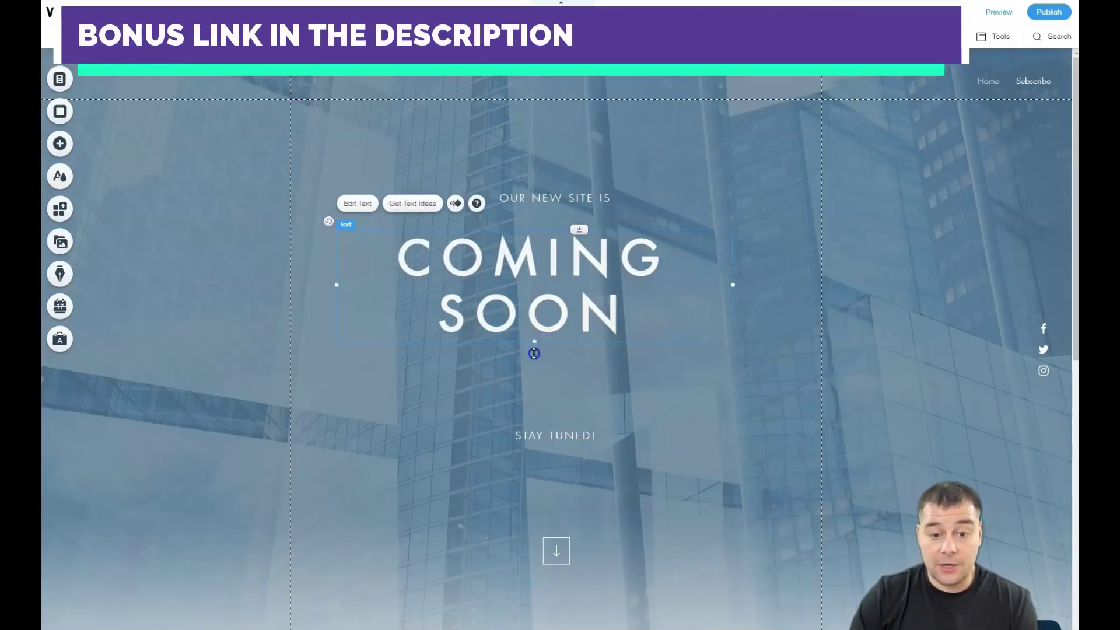
pyautogui.moveTo(532, 357); pyautogui.dragTo(535, 401)
pyautogui.click(554, 331)
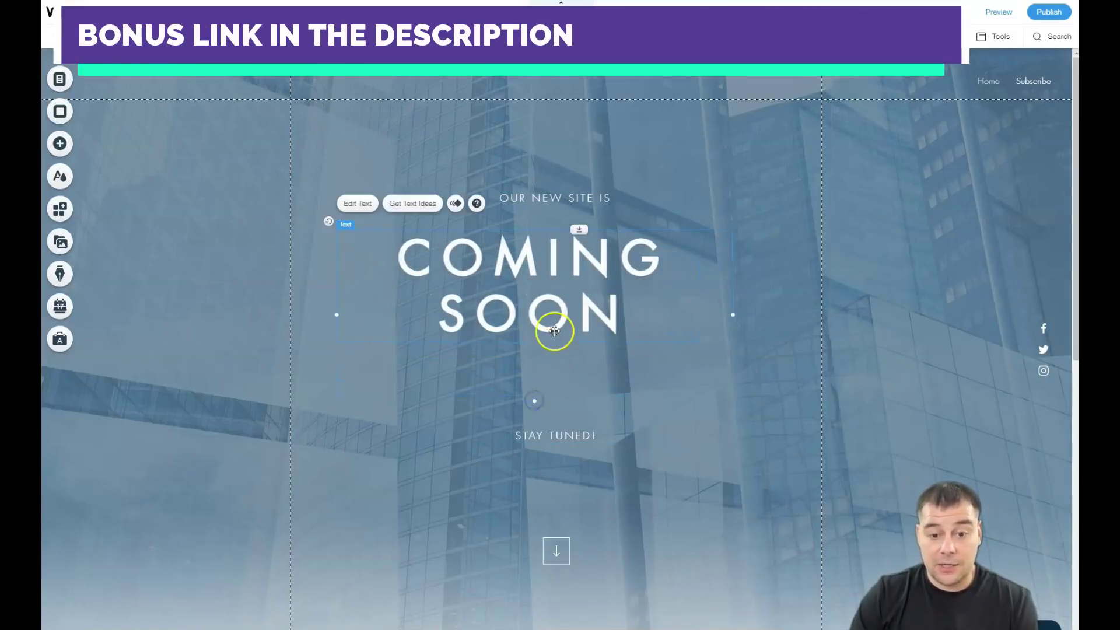
pyautogui.doubleClick(548, 296)
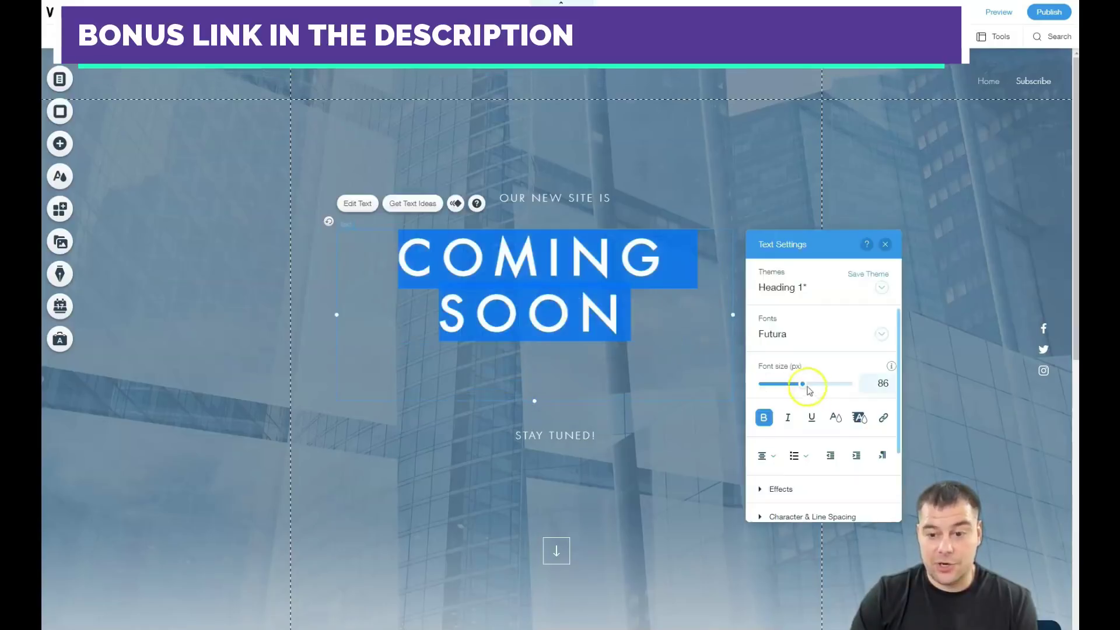
pyautogui.moveTo(802, 385); pyautogui.dragTo(819, 383)
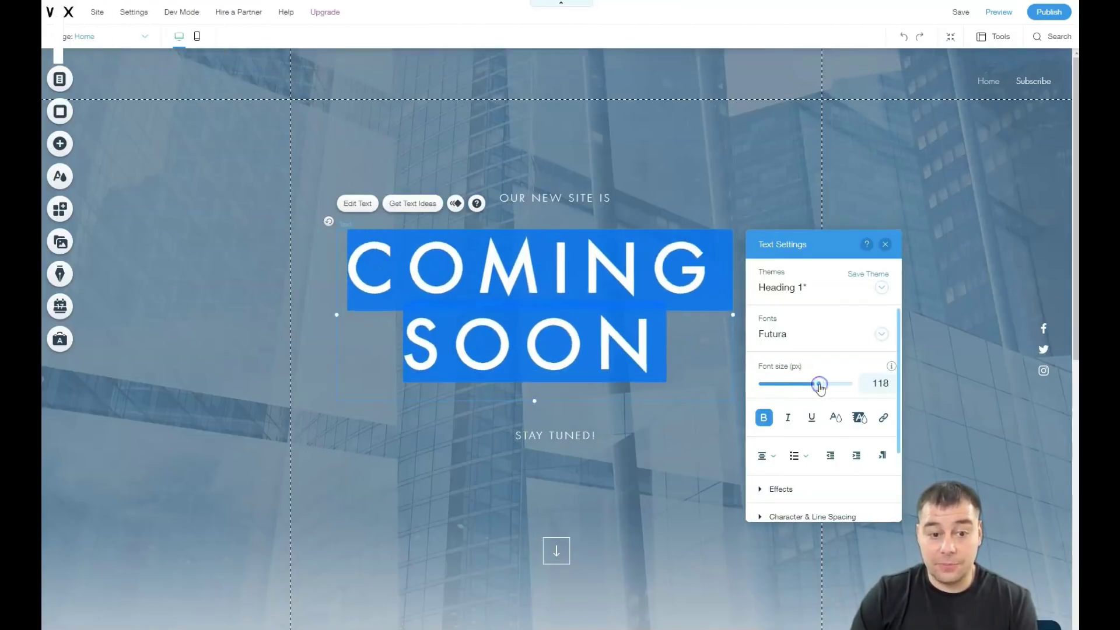
# - Close the heading's text settings and scroll down the page
pyautogui.click(886, 244)
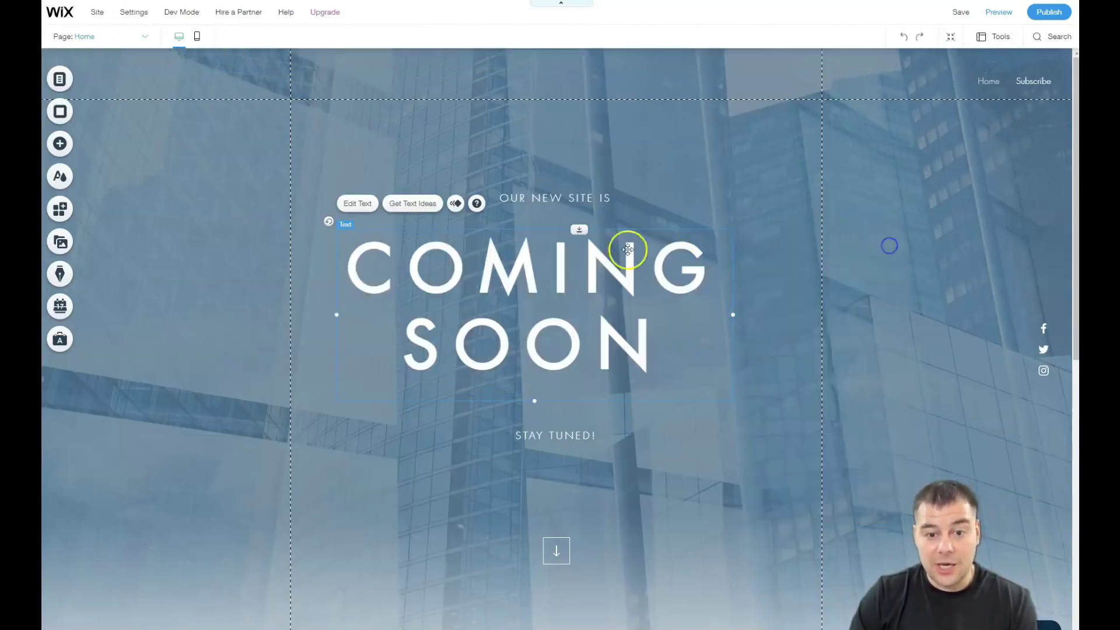
pyautogui.scroll(-1, 625, 325)
pyautogui.scroll(-2, 595, 308)
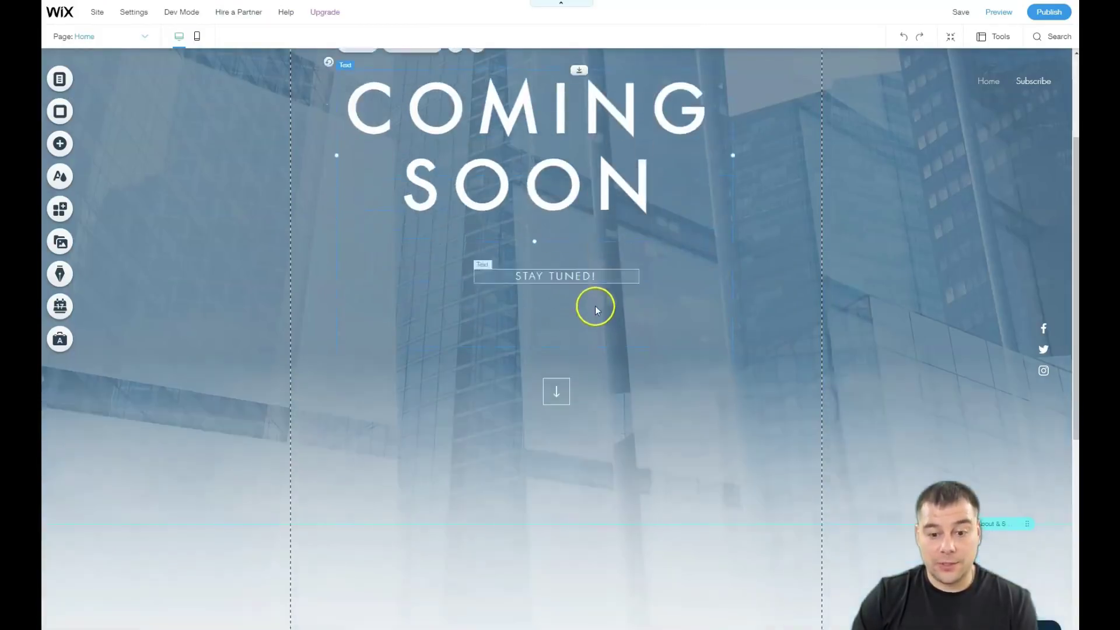
# - In Zoom Out & Reorder, move the lower section up and back down below the hero
pyautogui.click(61, 144)
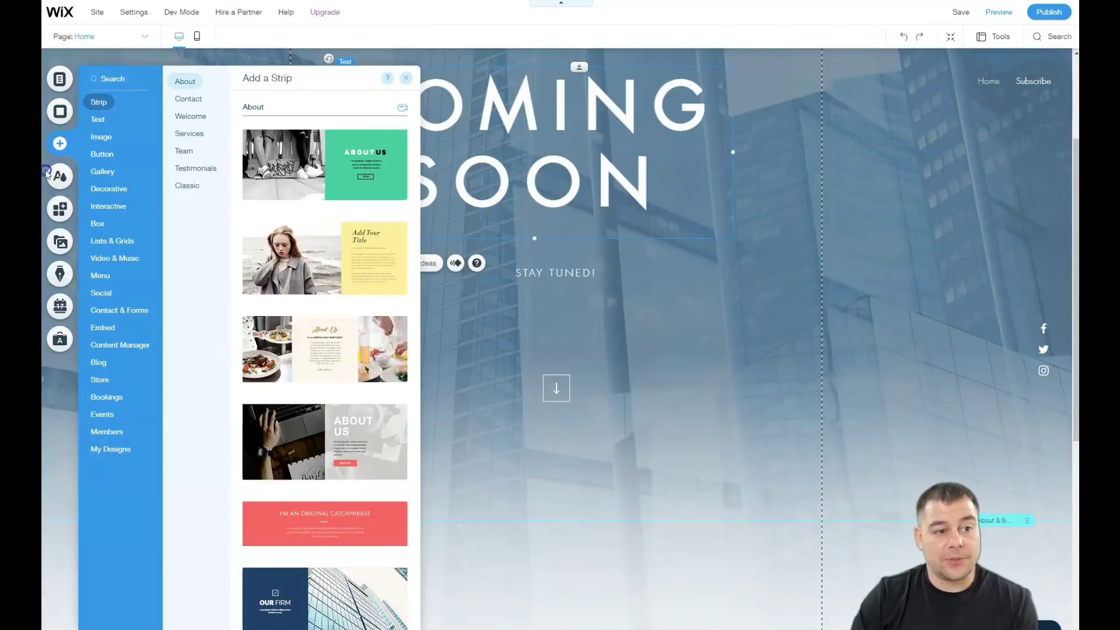
pyautogui.click(951, 39)
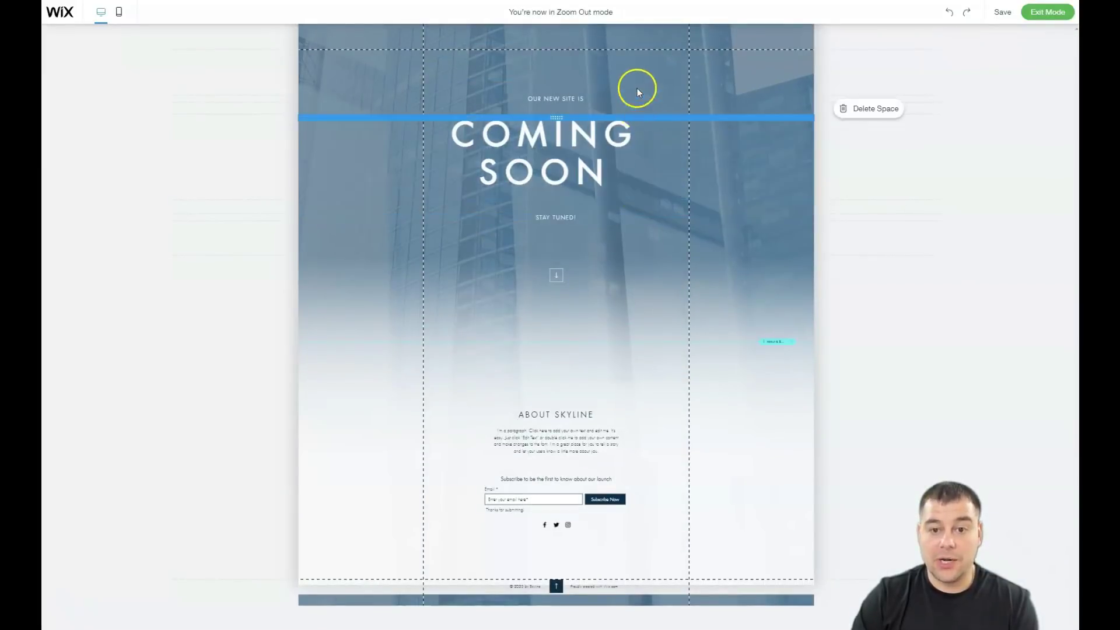
pyautogui.moveTo(555, 416)
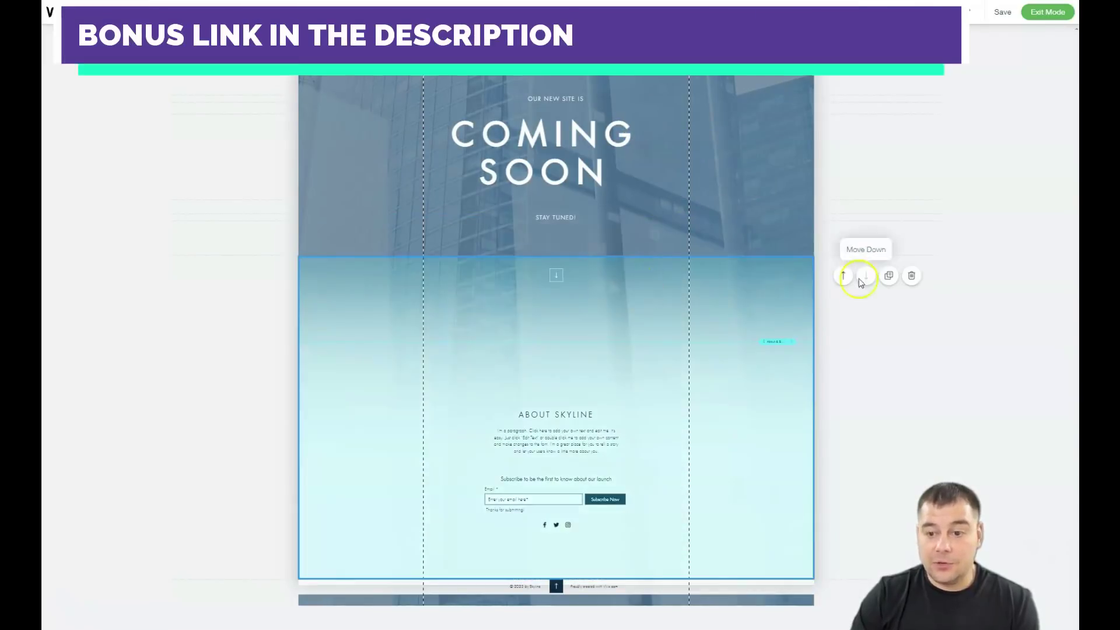
pyautogui.click(843, 276)
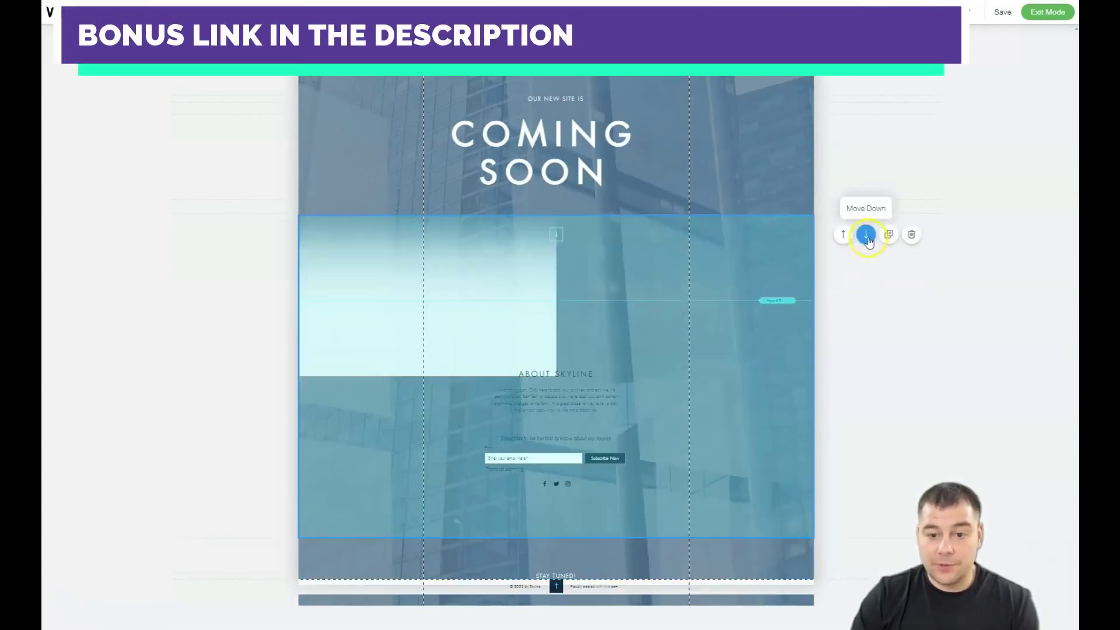
pyautogui.click(867, 237)
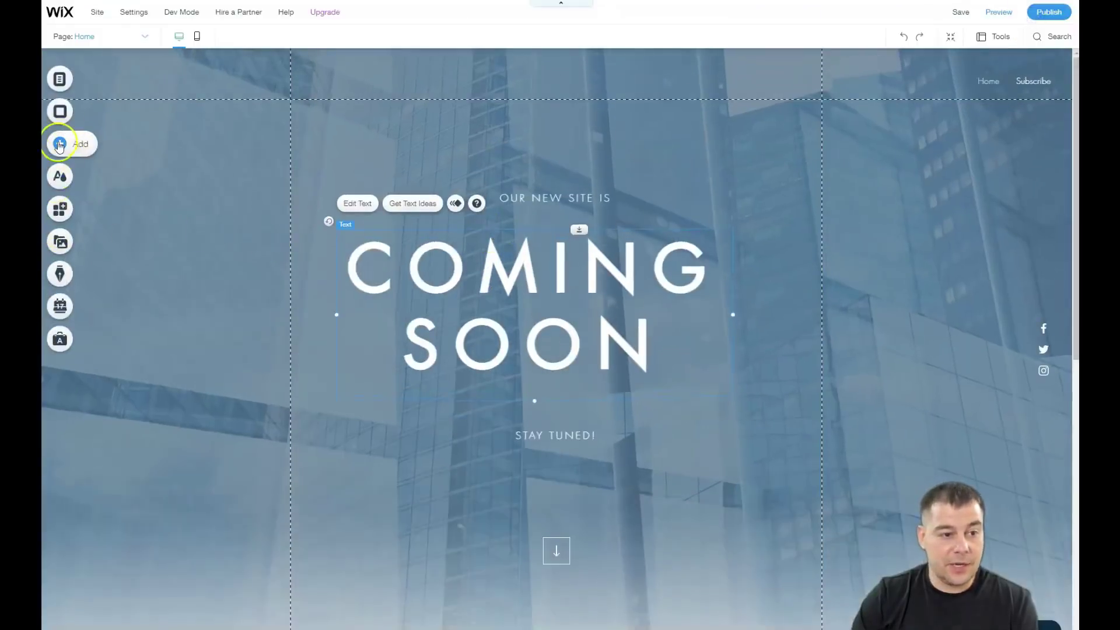
# - Add a blank classic strip at the bottom of the page
pyautogui.click(59, 145)
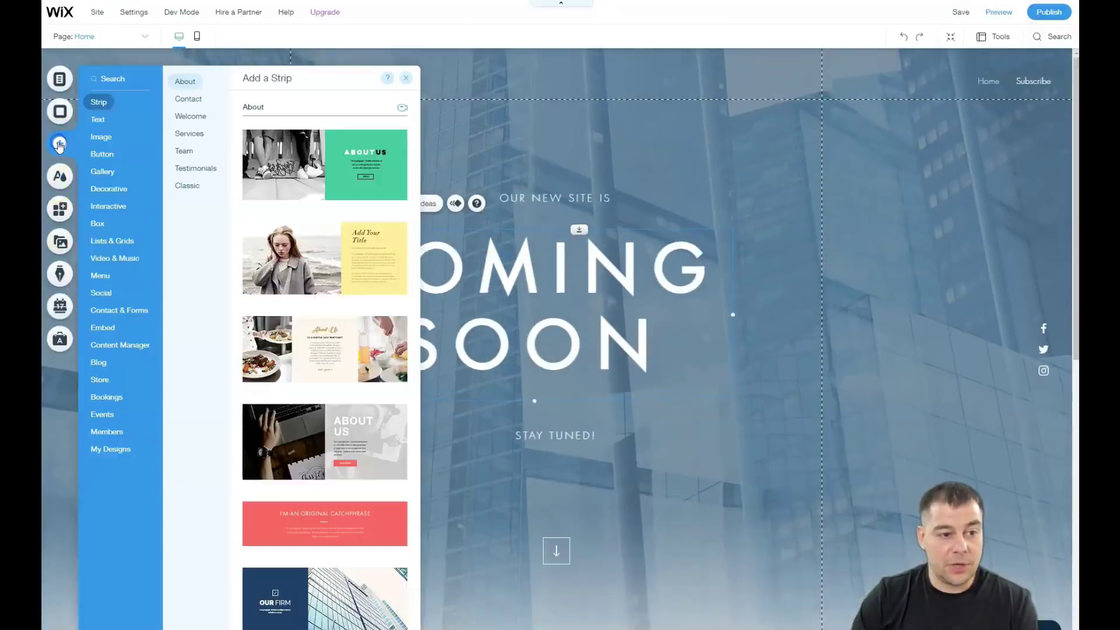
pyautogui.click(187, 101)
pyautogui.click(192, 190)
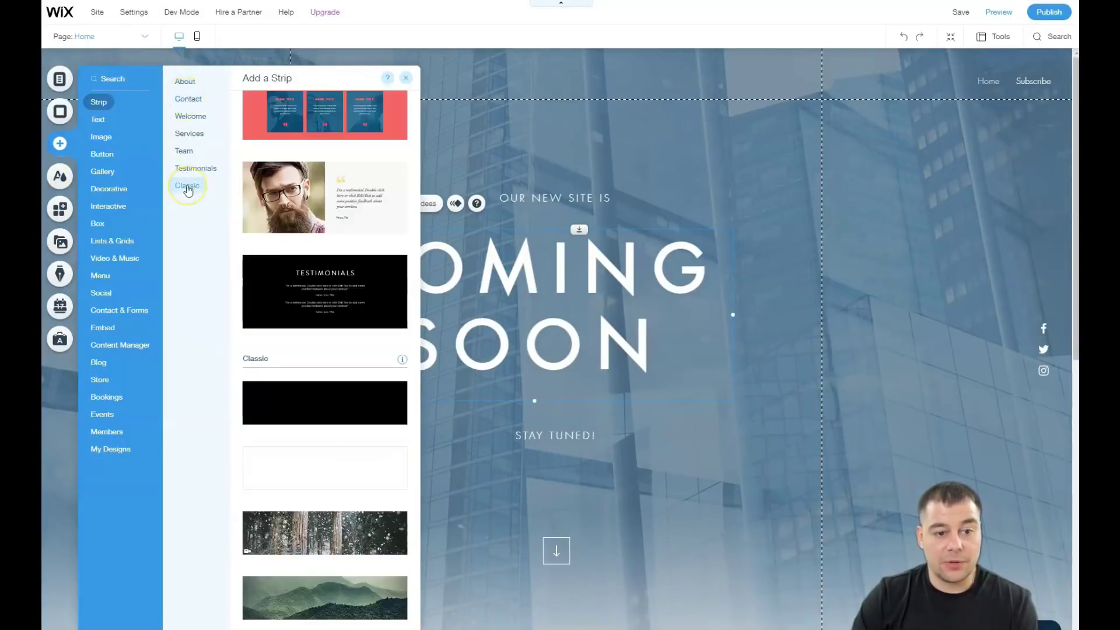
pyautogui.click(311, 478)
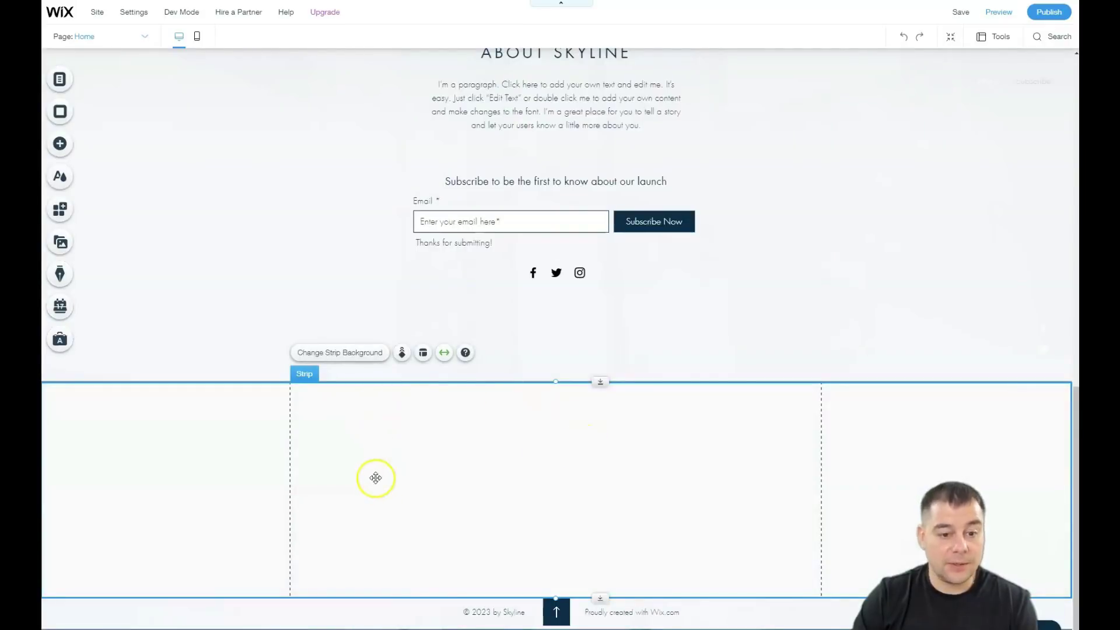
# - Browse the add categories: Text, Button, Gallery, Shapes, Interactive, Box, and Lists & Grids
pyautogui.click(58, 144)
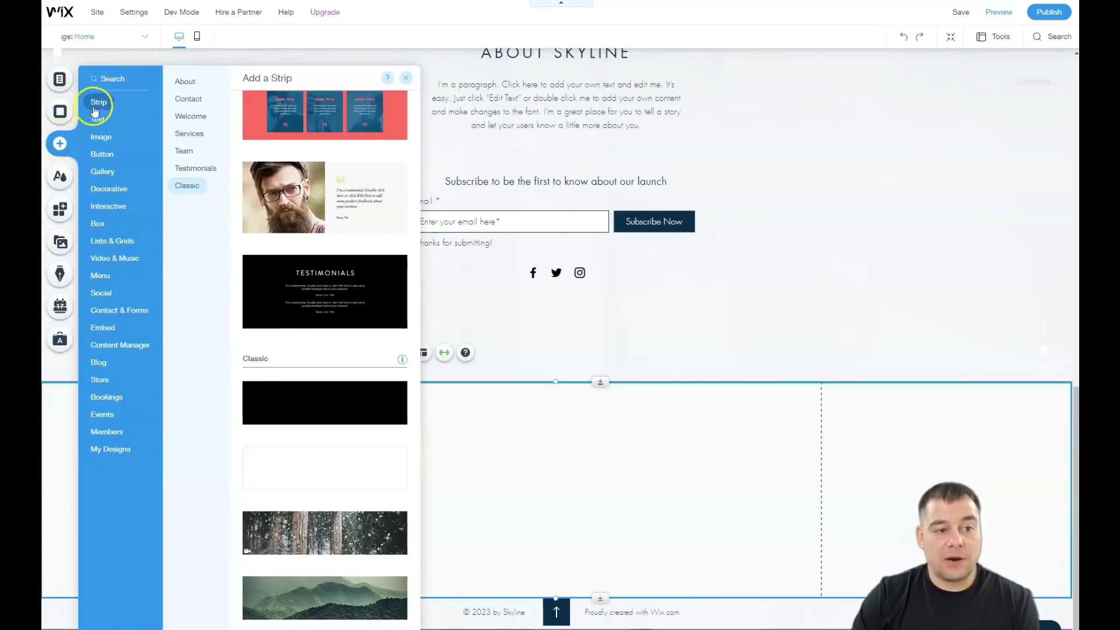
pyautogui.click(99, 119)
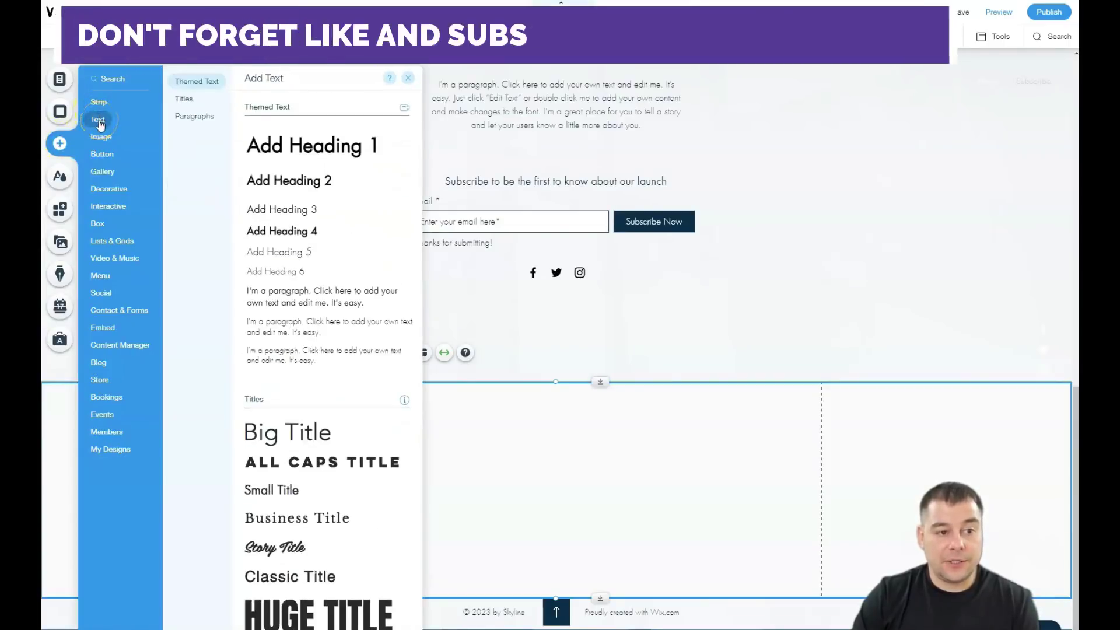
pyautogui.click(102, 140)
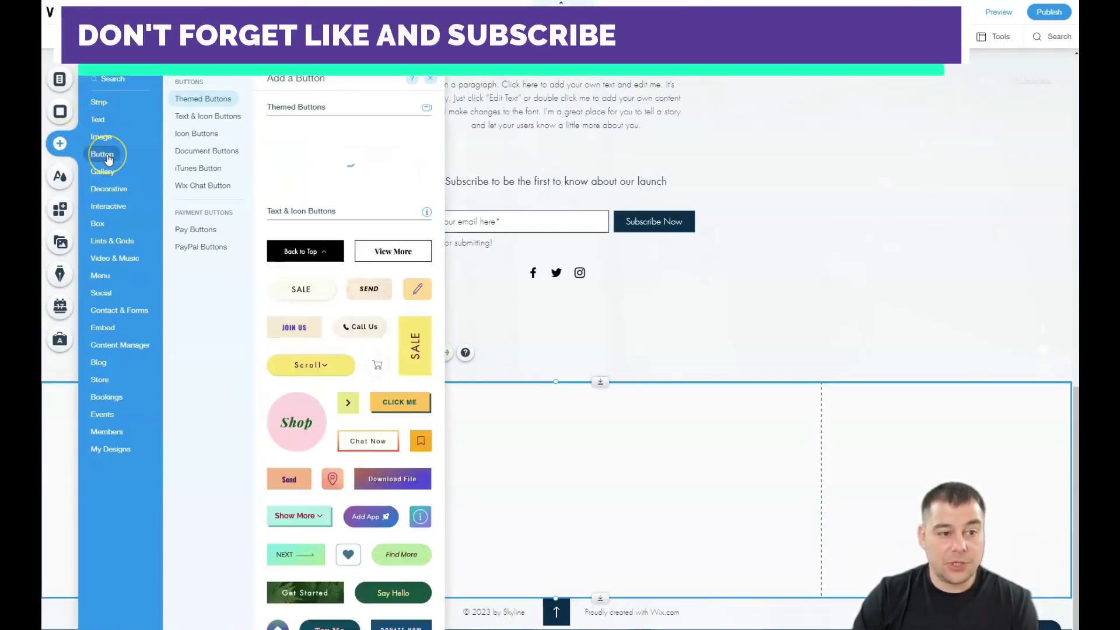
pyautogui.click(104, 172)
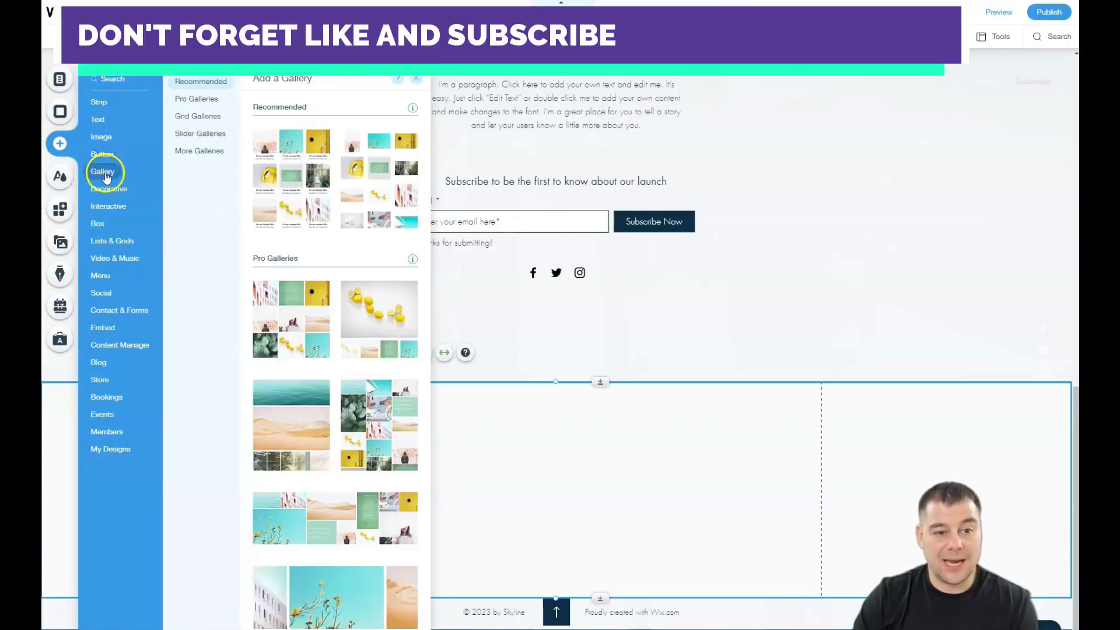
pyautogui.click(109, 190)
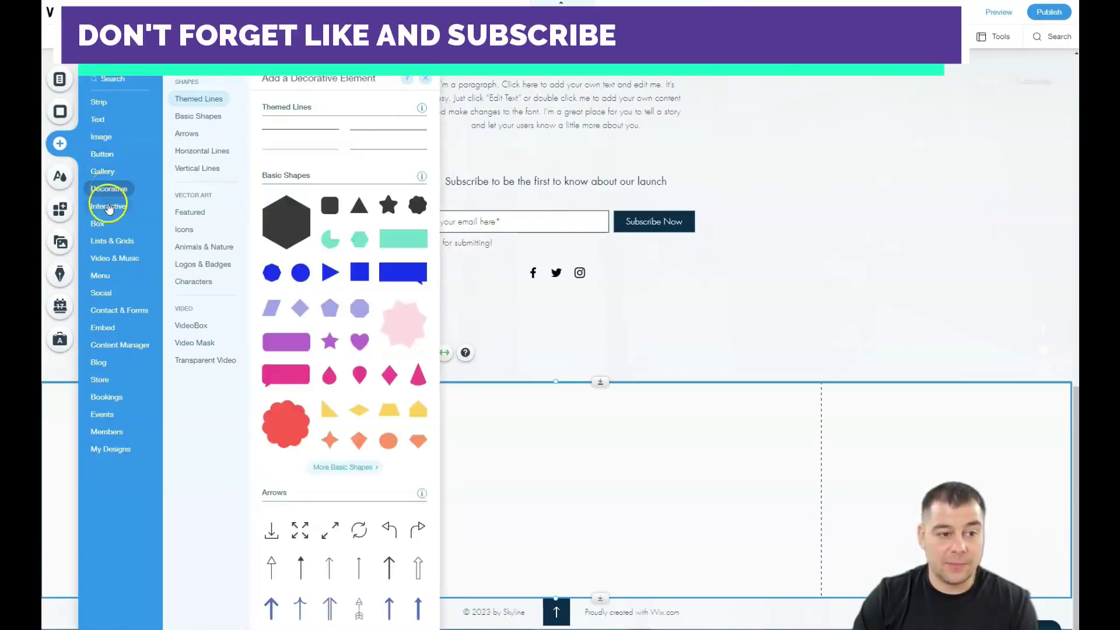
pyautogui.click(109, 208)
pyautogui.click(98, 224)
pyautogui.click(105, 241)
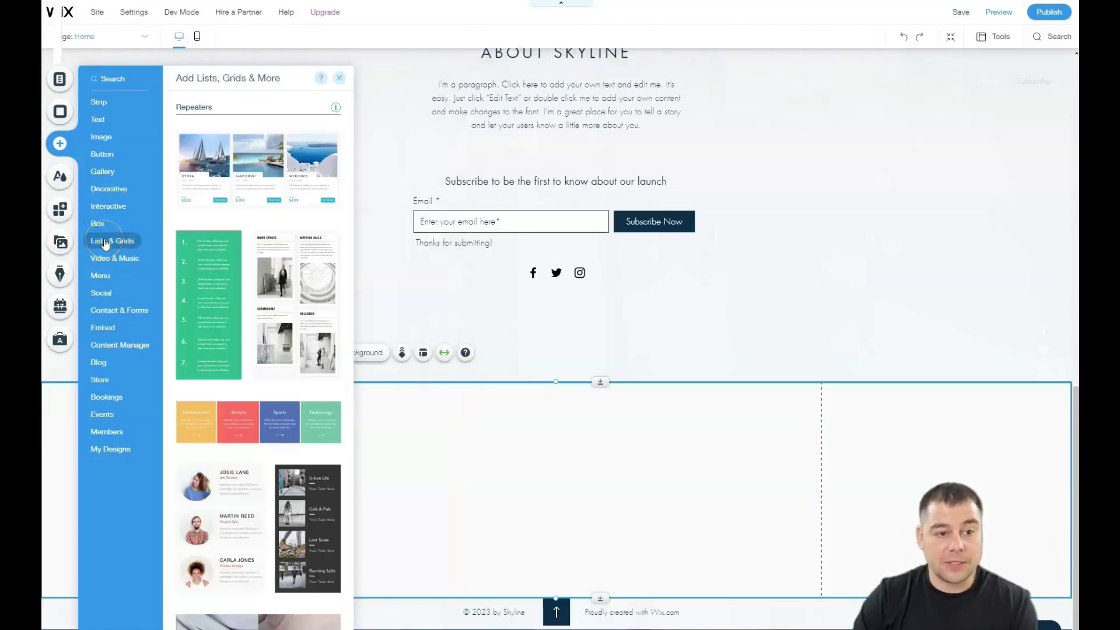
# - Drag a HUGE TITLE heading into the empty bottom strip
pyautogui.click(101, 136)
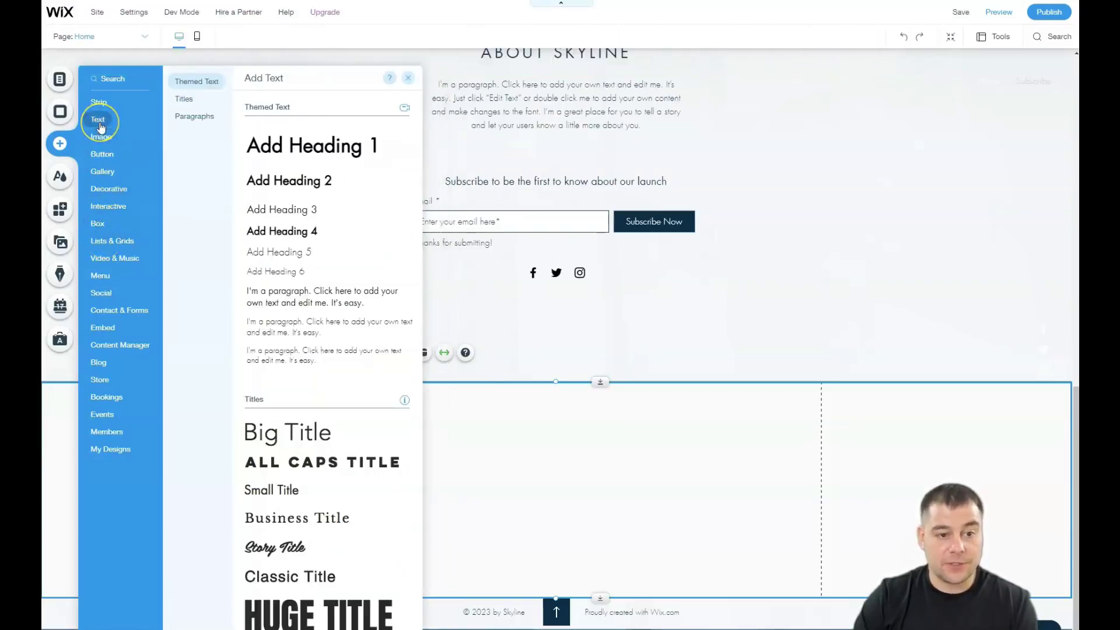
pyautogui.moveTo(303, 618); pyautogui.dragTo(552, 457)
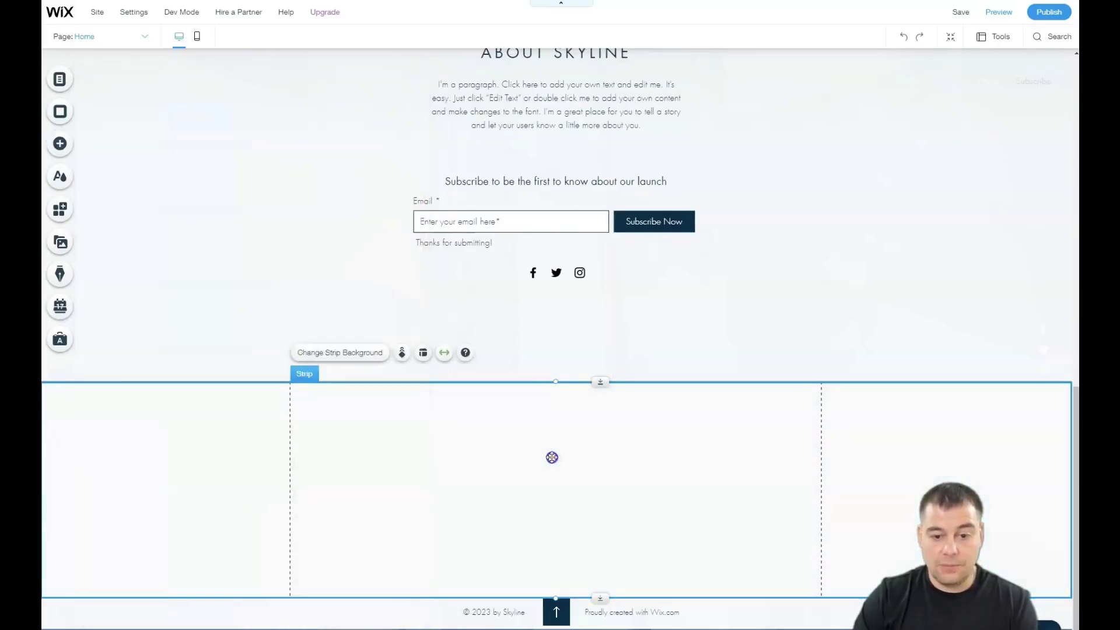
pyautogui.moveTo(570, 463)
pyautogui.mouseDown()
pyautogui.moveTo(545, 471)
pyautogui.moveTo(556, 495)
pyautogui.mouseUp()
# - Add a wide grey button to the strip and move HUGE TITLE above it
pyautogui.click(59, 147)
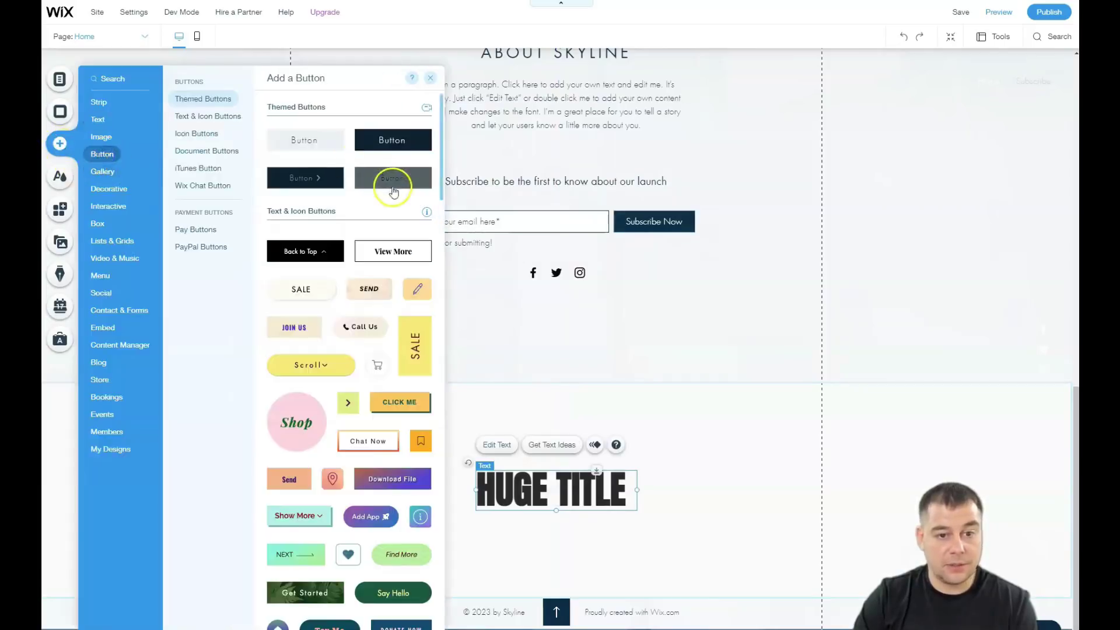
pyautogui.moveTo(614, 403)
pyautogui.mouseDown()
pyautogui.moveTo(719, 480)
pyautogui.moveTo(552, 544)
pyautogui.moveTo(566, 553)
pyautogui.moveTo(615, 516)
pyautogui.mouseUp()
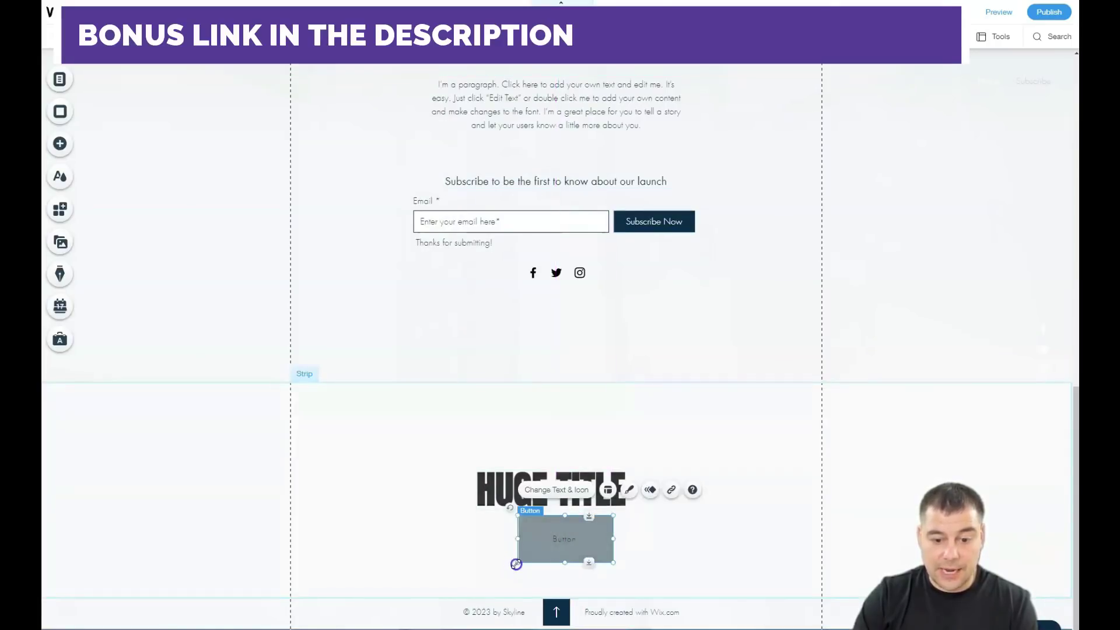
pyautogui.moveTo(516, 563)
pyautogui.mouseDown()
pyautogui.moveTo(463, 586)
pyautogui.moveTo(476, 587)
pyautogui.mouseUp()
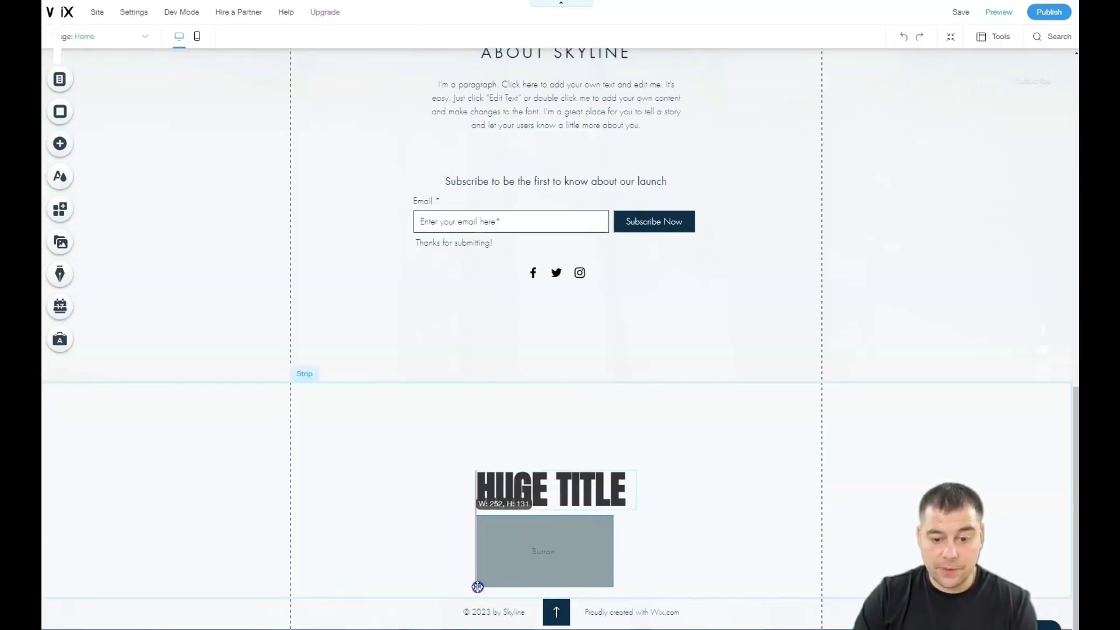
pyautogui.click(583, 567)
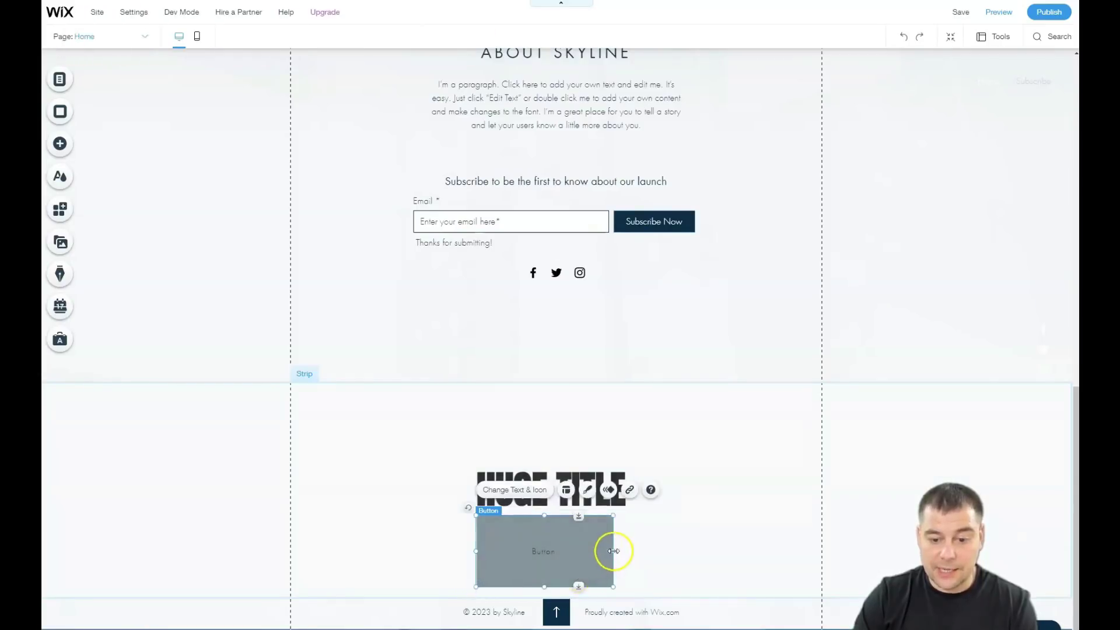
pyautogui.moveTo(614, 551)
pyautogui.mouseDown()
pyautogui.moveTo(636, 545)
pyautogui.moveTo(626, 548)
pyautogui.mouseUp()
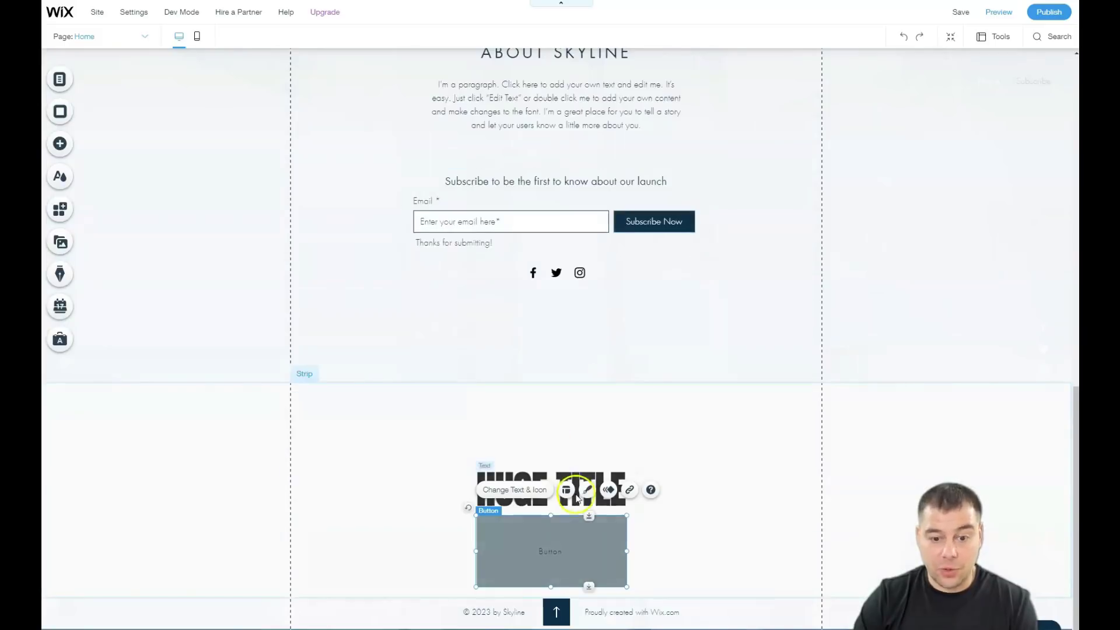
pyautogui.click(564, 488)
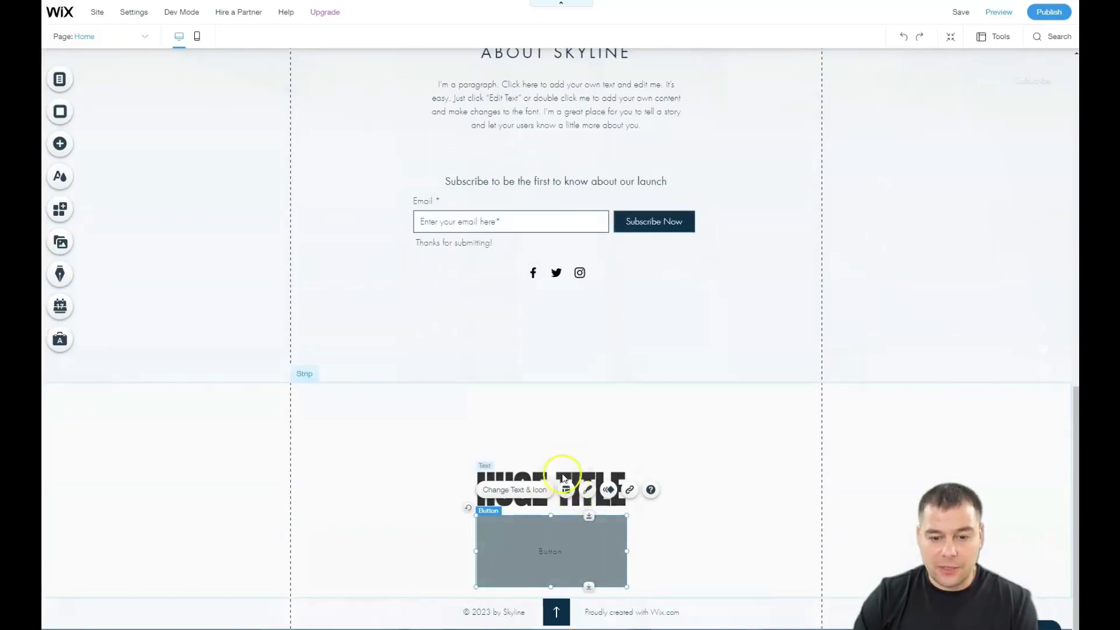
pyautogui.moveTo(563, 478); pyautogui.dragTo(560, 434)
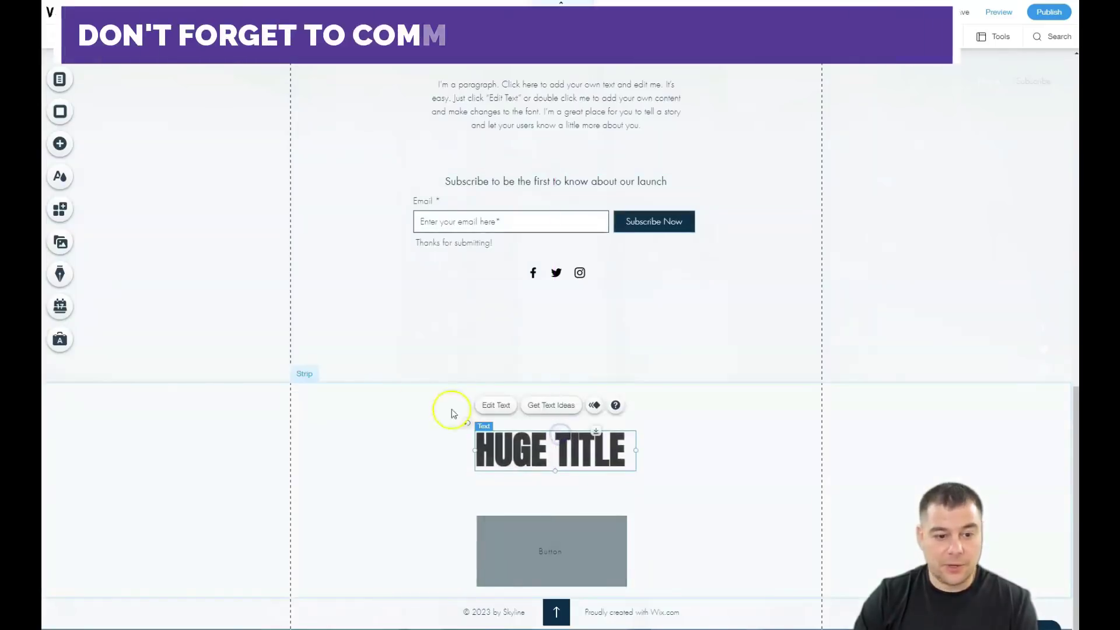
pyautogui.click(60, 144)
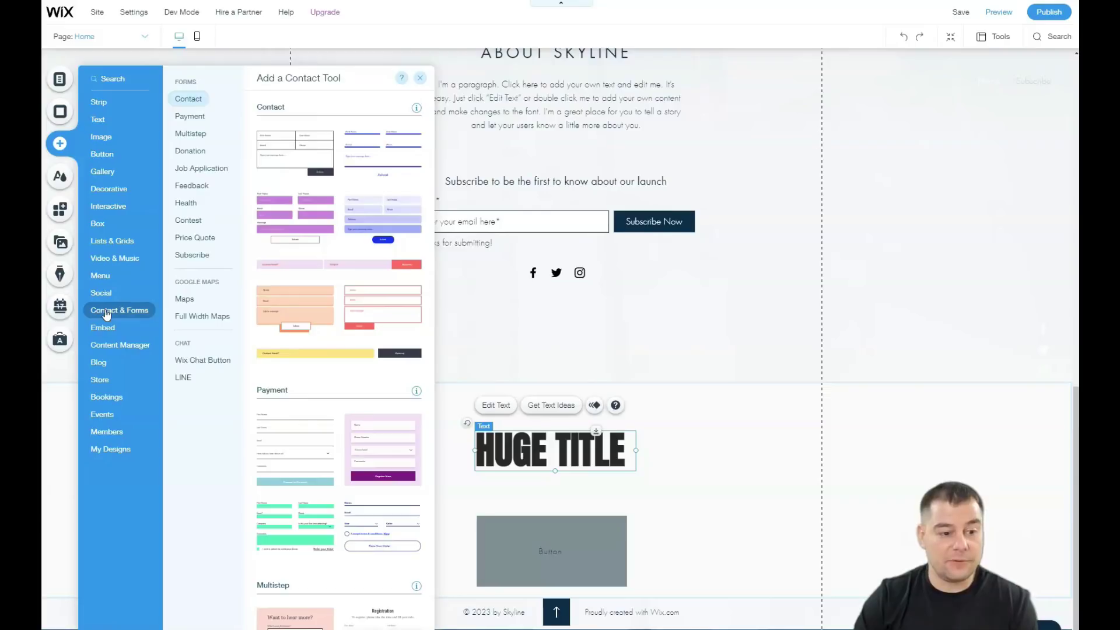
pyautogui.click(418, 81)
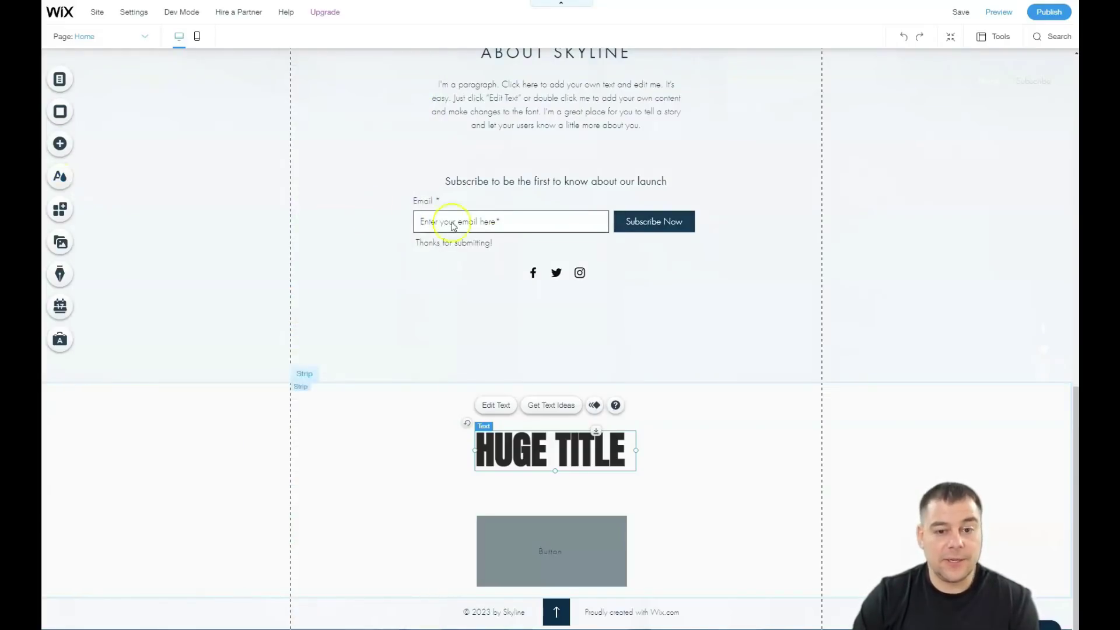
pyautogui.scroll(2, 475, 234)
pyautogui.scroll(-2, 528, 280)
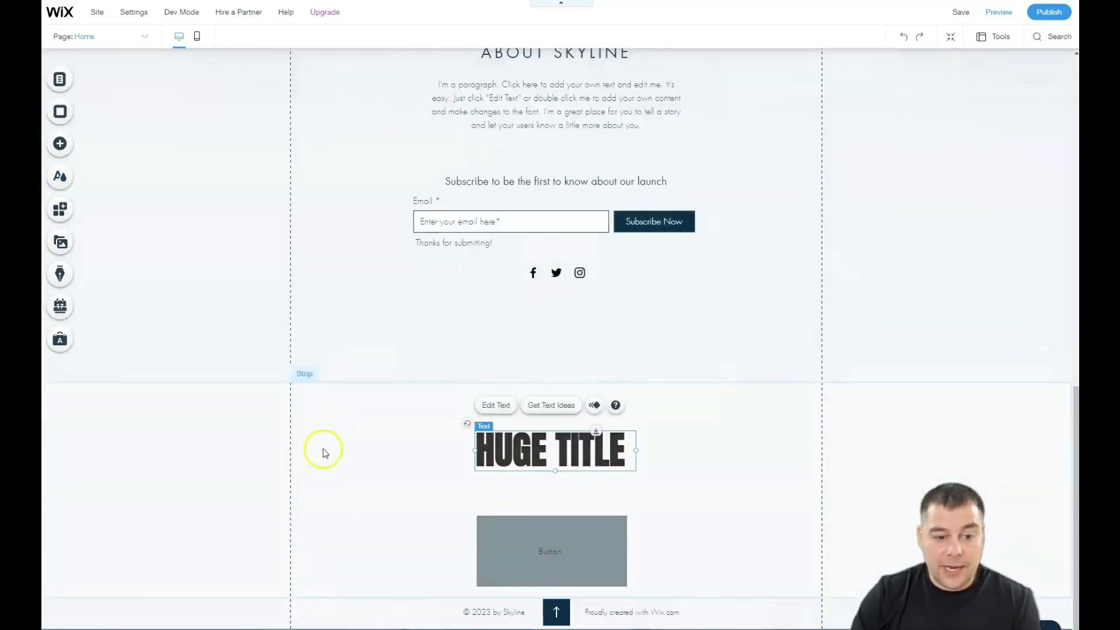
pyautogui.click(360, 438)
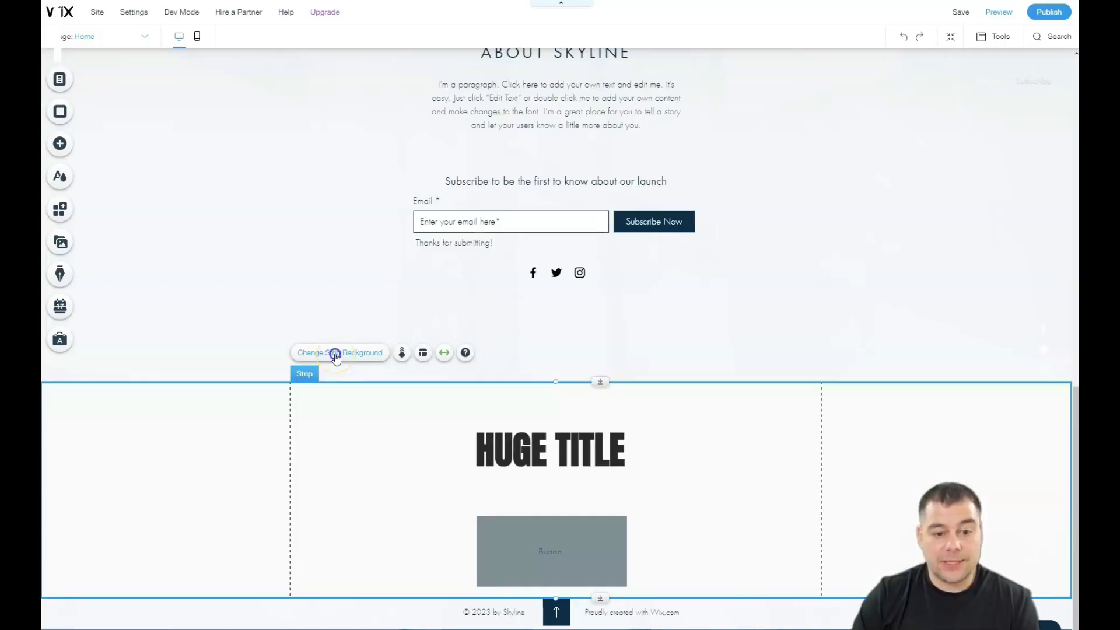
# - Set the businessmen office photo as the strip's background
pyautogui.click(336, 353)
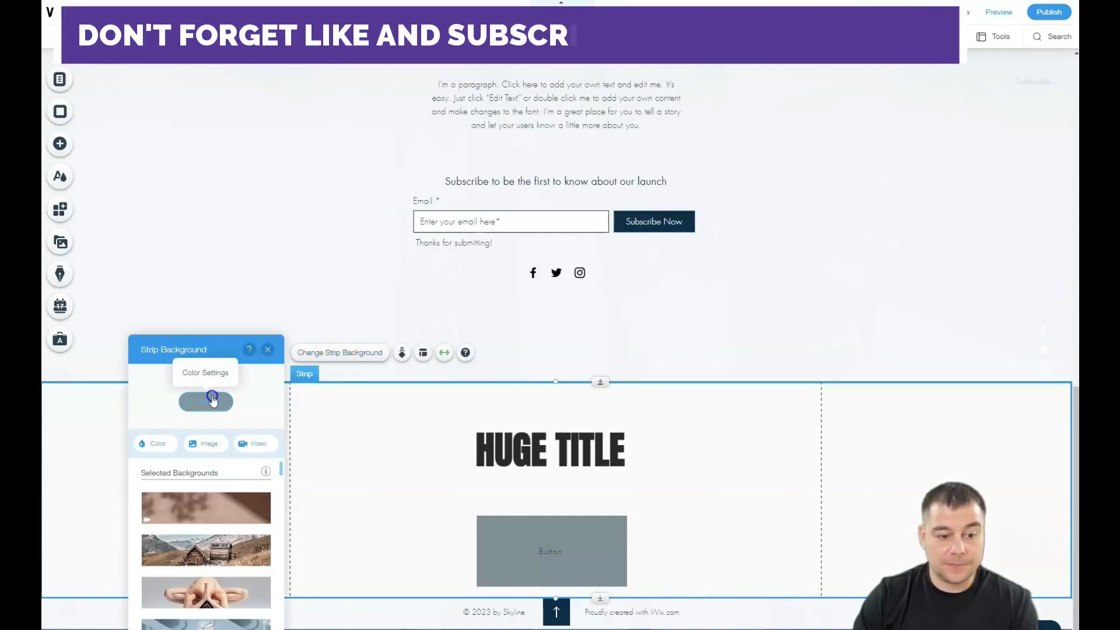
pyautogui.scroll(-3, 231, 514)
pyautogui.scroll(-2, 233, 520)
pyautogui.scroll(-3, 232, 518)
pyautogui.scroll(-3, 214, 471)
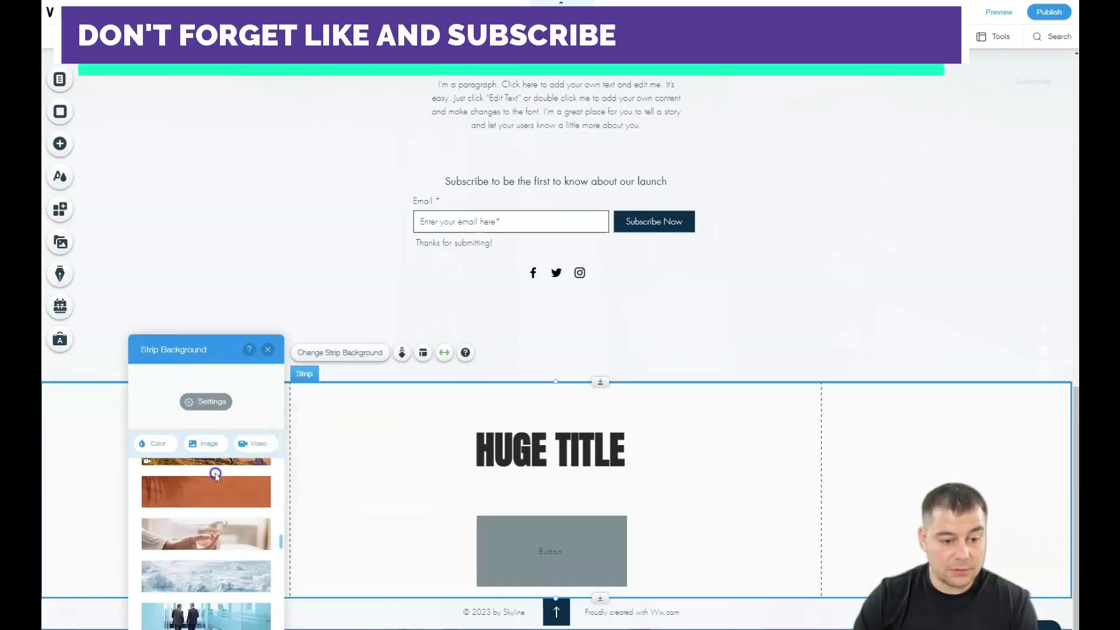
pyautogui.scroll(-2, 215, 512)
pyautogui.click(214, 514)
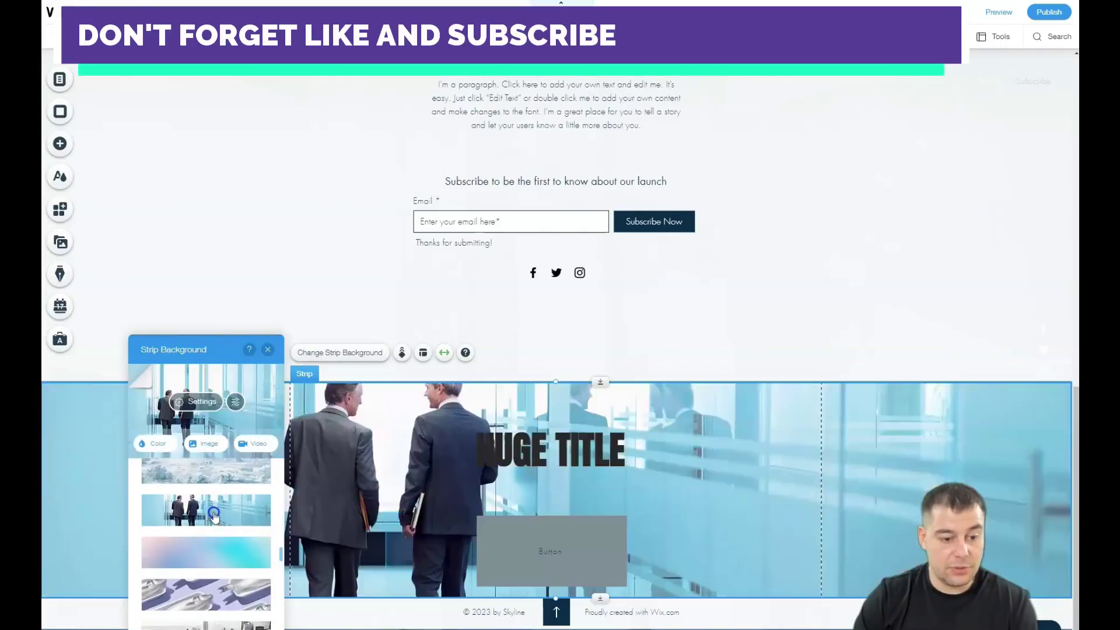
# - Fade the strip photo to 26% opacity and set the strip height to 500 px
pyautogui.click(195, 402)
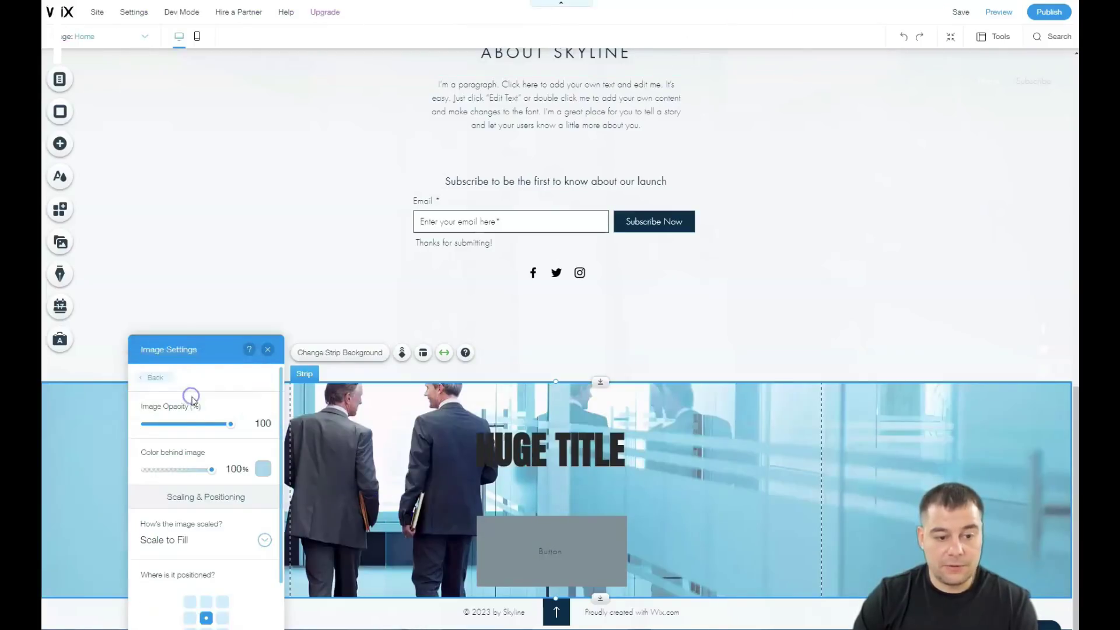
pyautogui.moveTo(232, 424); pyautogui.dragTo(167, 426)
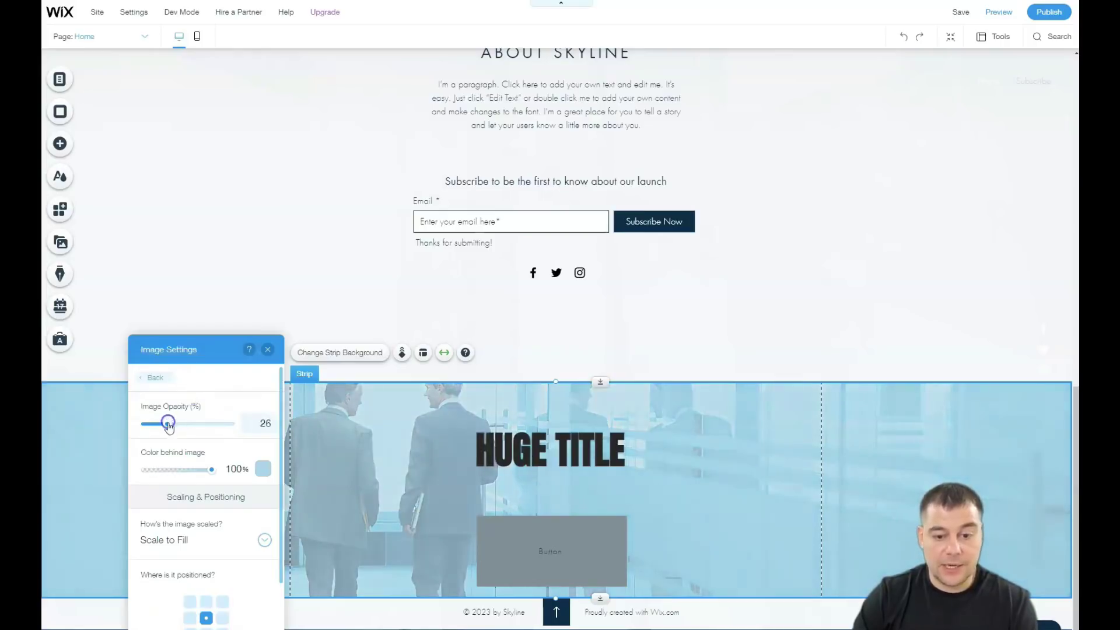
pyautogui.click(263, 471)
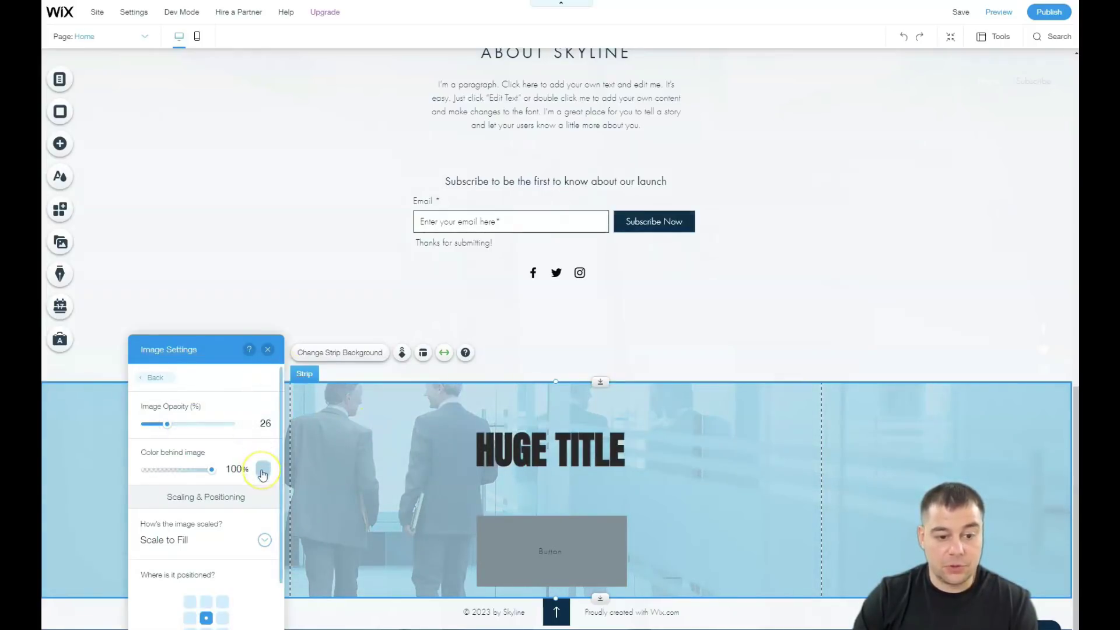
pyautogui.scroll(2, 436, 421)
pyautogui.scroll(8, 442, 407)
pyautogui.scroll(-5, 695, 380)
pyautogui.scroll(-5, 688, 405)
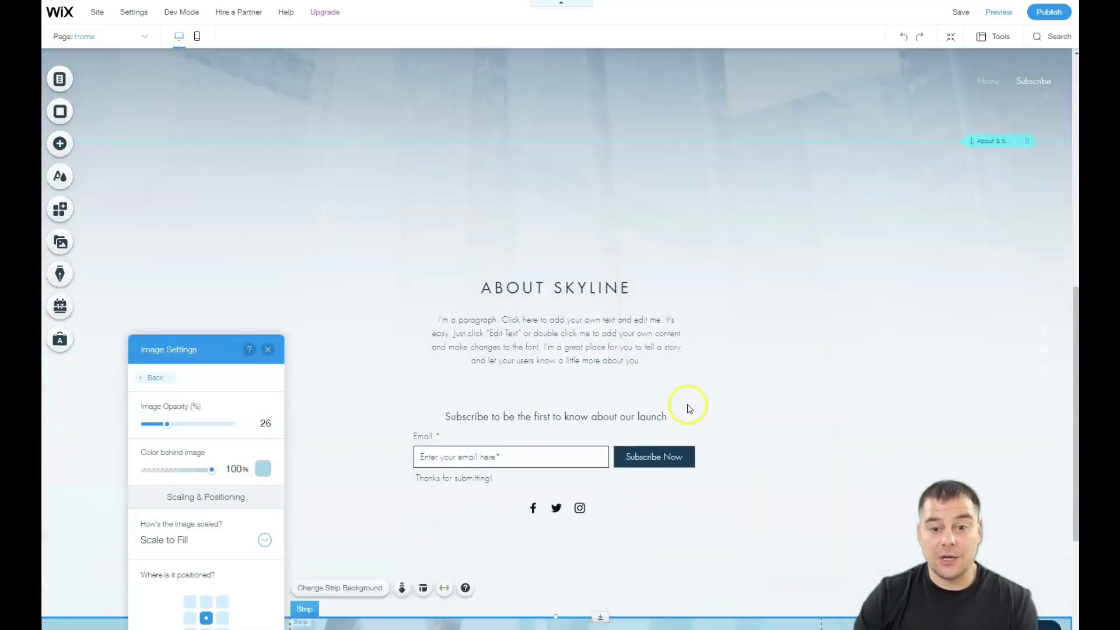
pyautogui.scroll(-4, 685, 403)
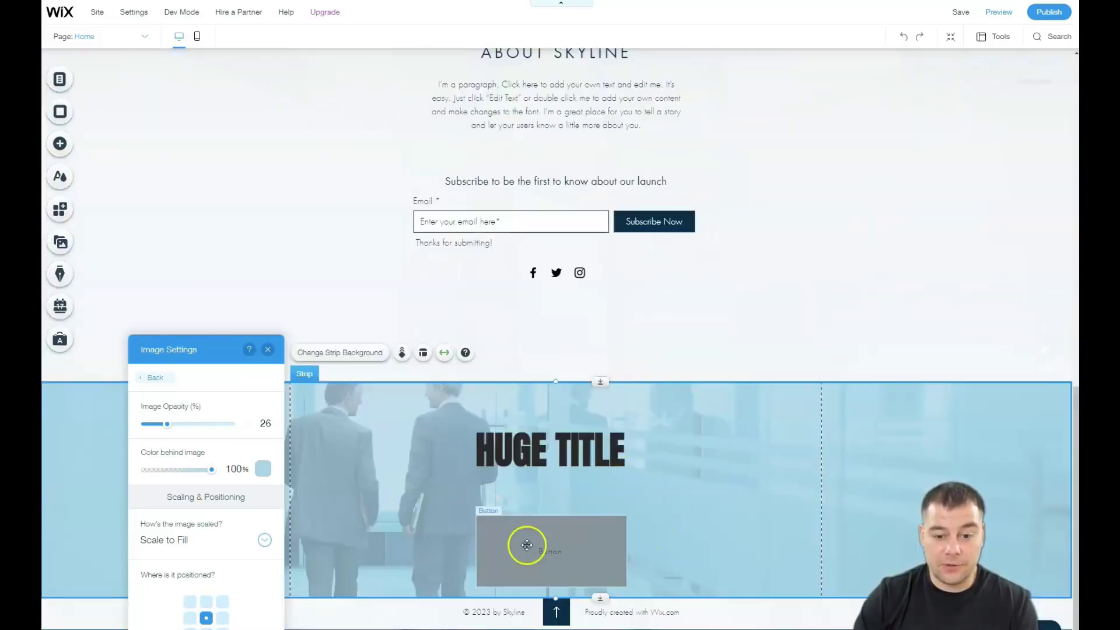
pyautogui.moveTo(557, 382)
pyautogui.mouseDown()
pyautogui.moveTo(564, 339)
pyautogui.moveTo(564, 381)
pyautogui.mouseUp()
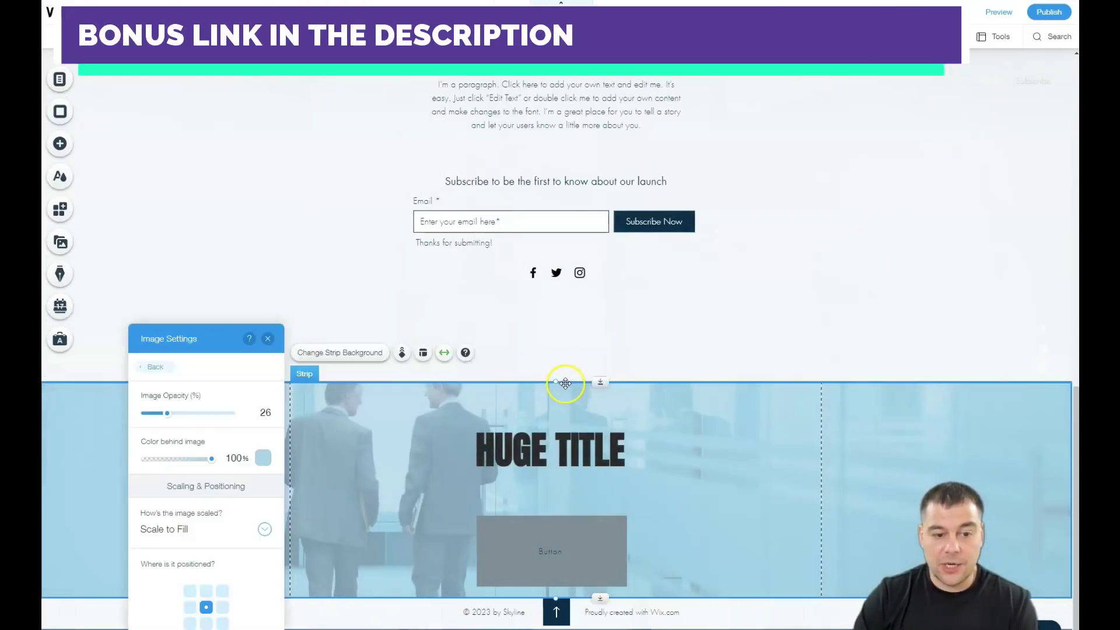
# - Close the image settings and preview the first featured site colour themes, up to yellow
pyautogui.click(269, 339)
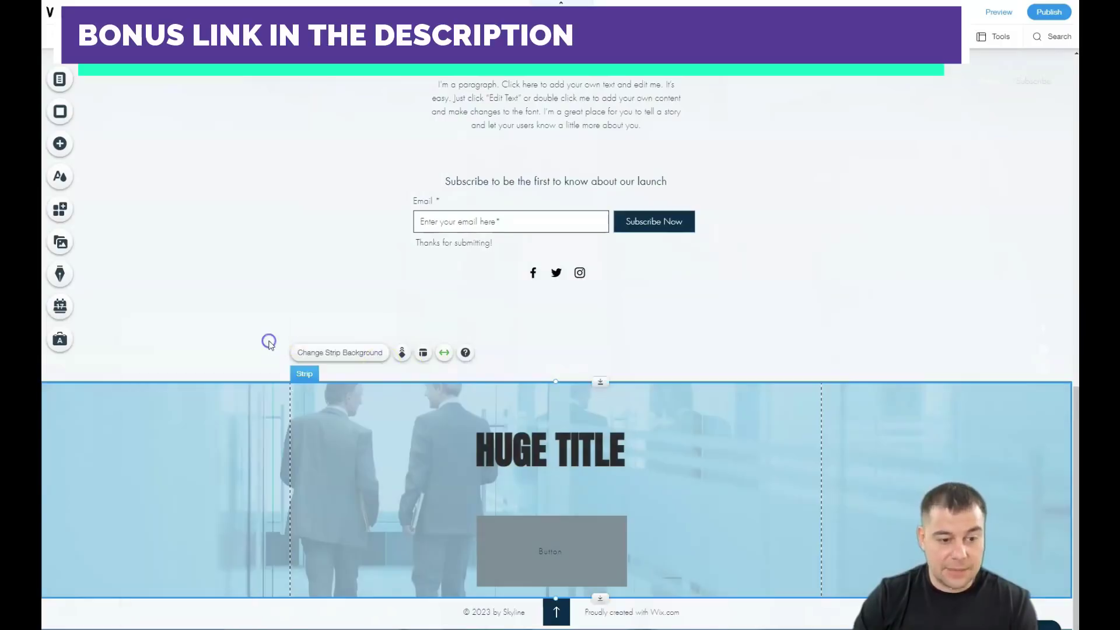
pyautogui.click(60, 177)
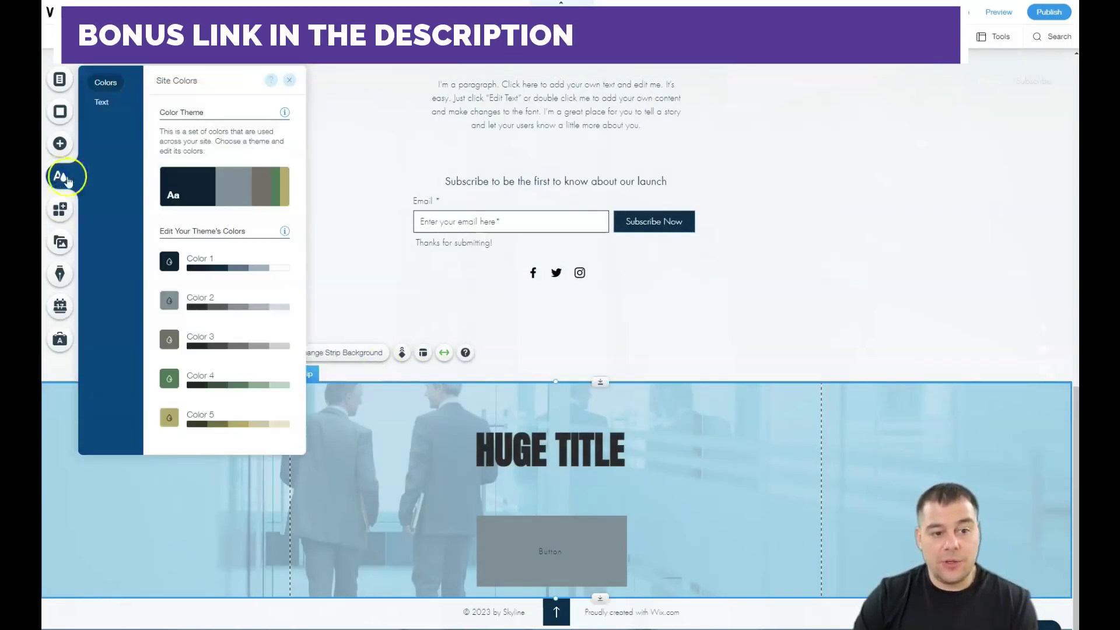
pyautogui.click(210, 189)
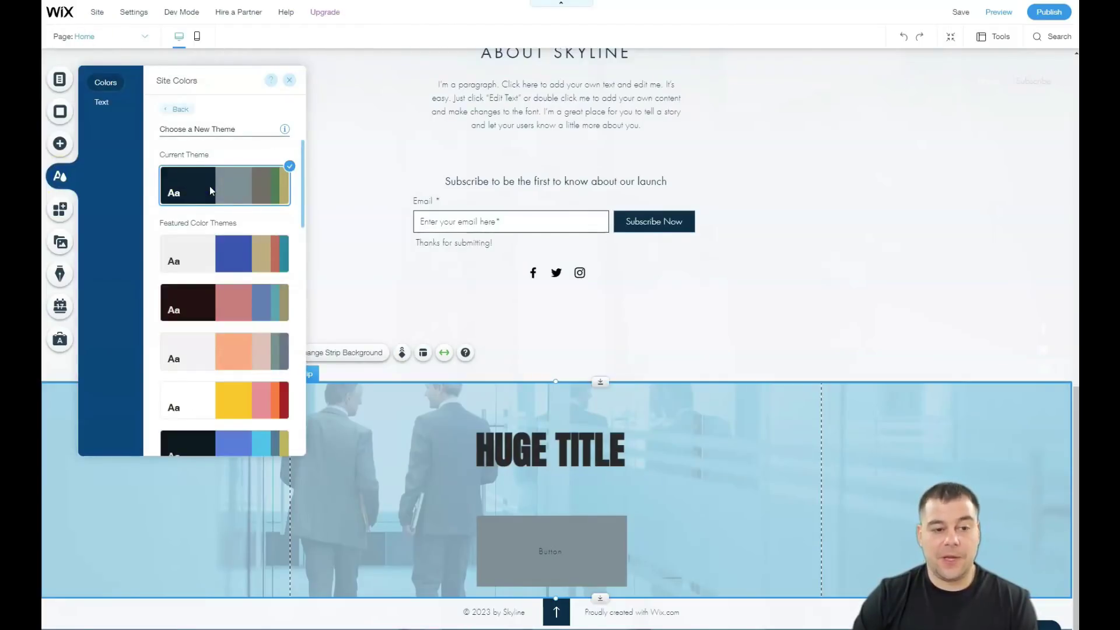
pyautogui.click(216, 257)
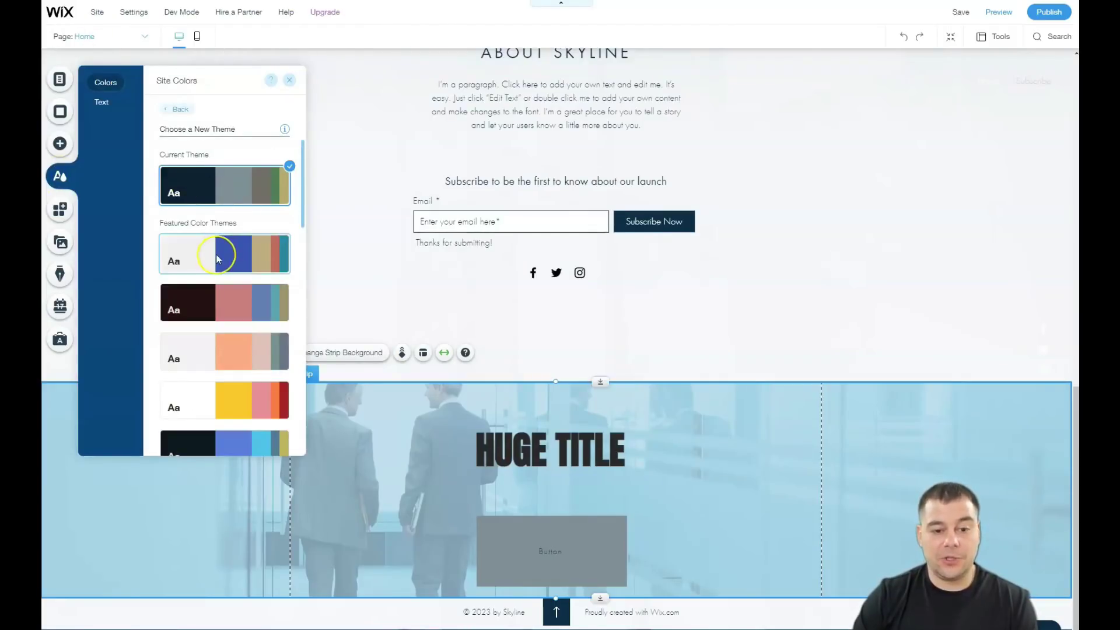
pyautogui.click(221, 295)
pyautogui.click(212, 353)
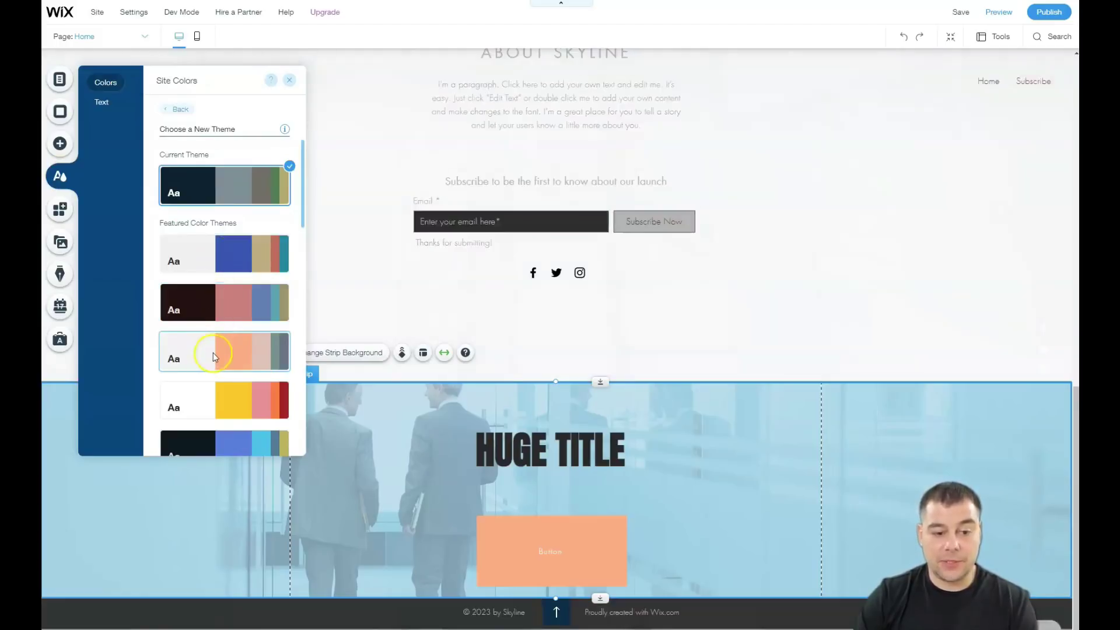
pyautogui.click(216, 403)
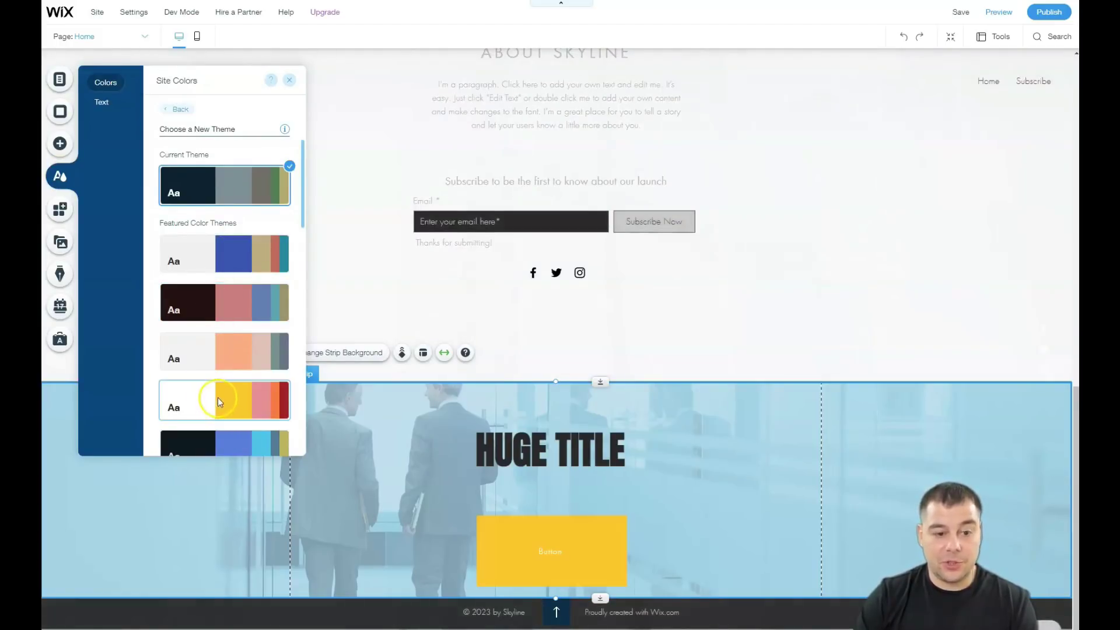
# - Preview the remaining colour themes and settle on the gray theme
pyautogui.scroll(-4, 218, 397)
pyautogui.click(216, 238)
pyautogui.click(217, 287)
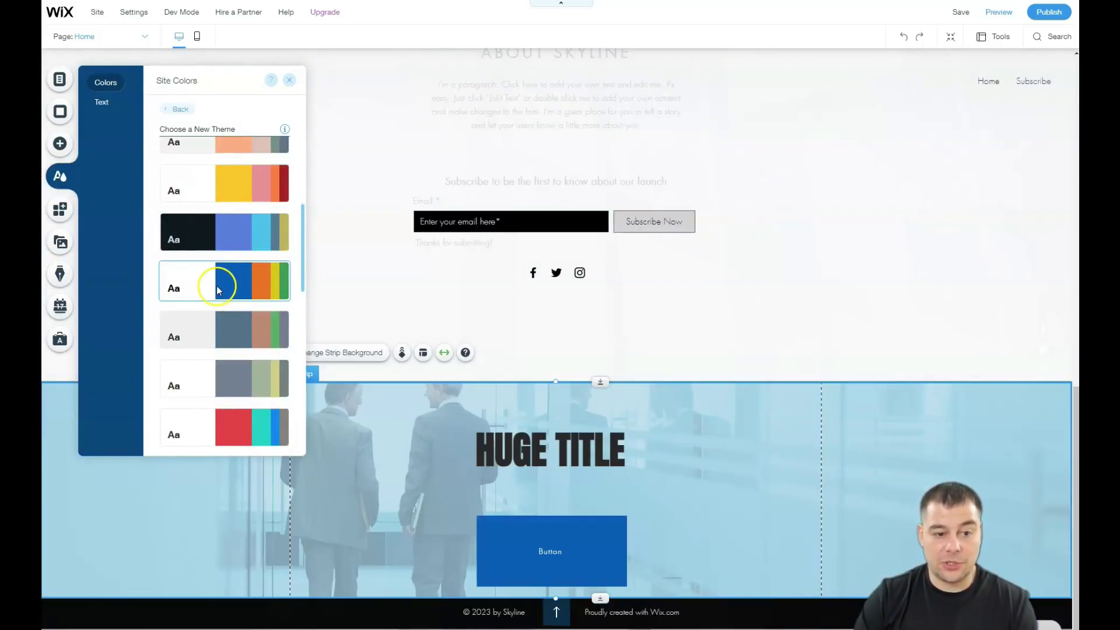
pyautogui.click(208, 326)
pyautogui.click(220, 372)
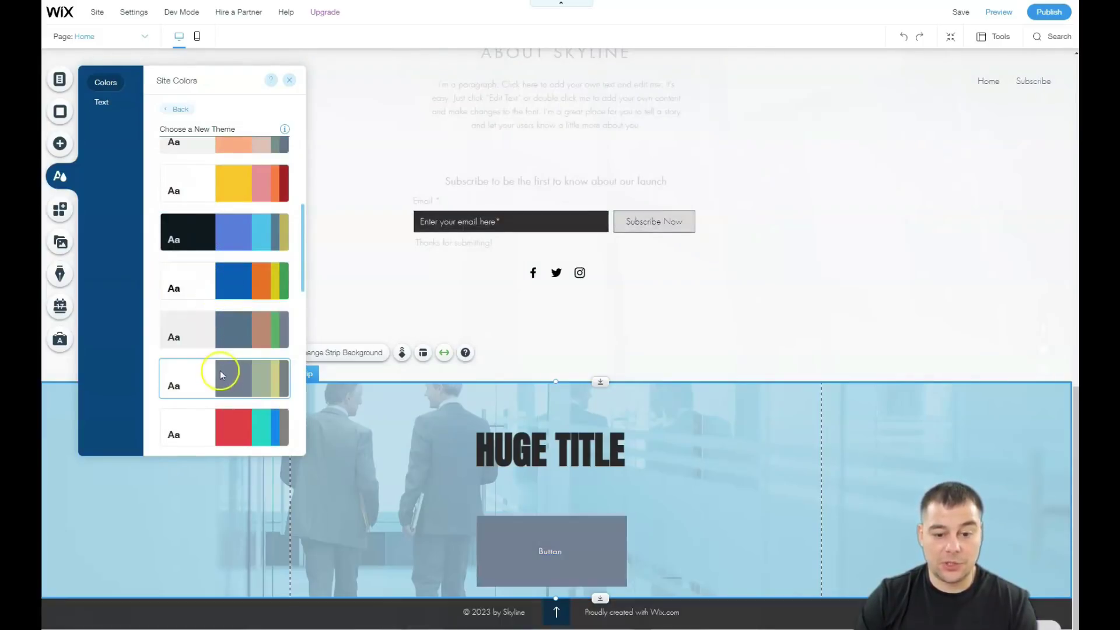
pyautogui.click(216, 412)
pyautogui.scroll(-1, 218, 416)
pyautogui.scroll(-3, 218, 409)
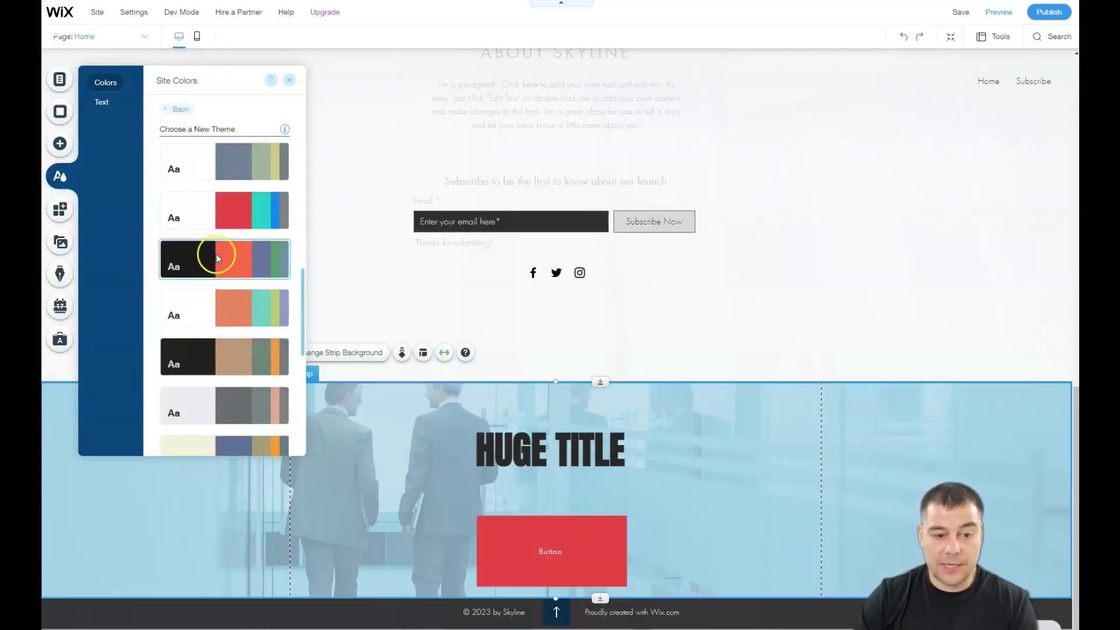
pyautogui.click(216, 255)
pyautogui.click(217, 309)
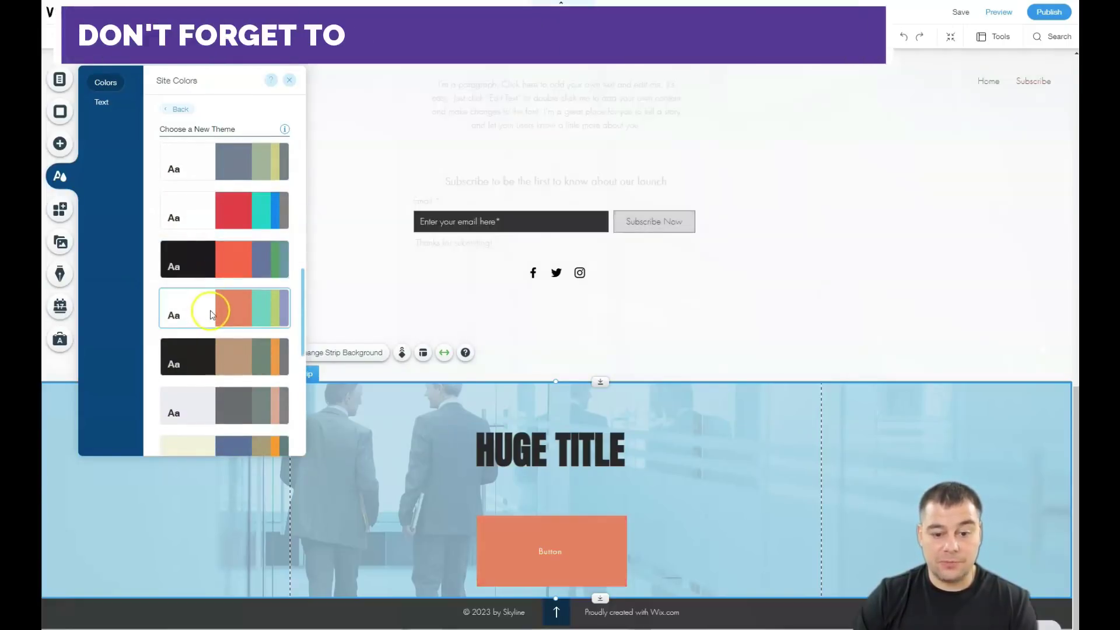
pyautogui.click(216, 352)
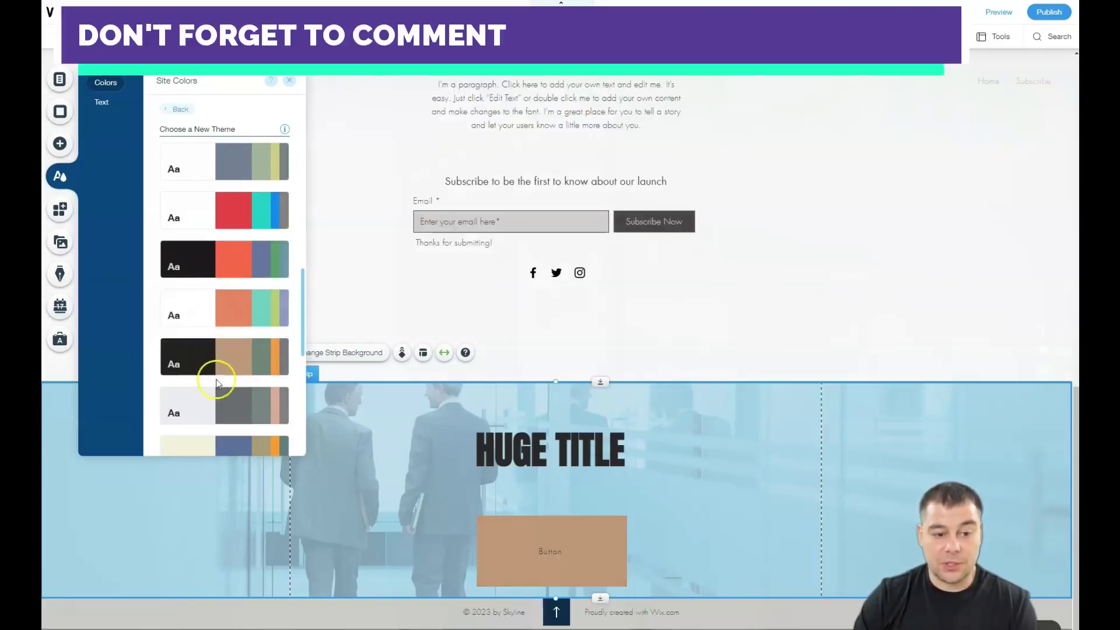
pyautogui.click(220, 408)
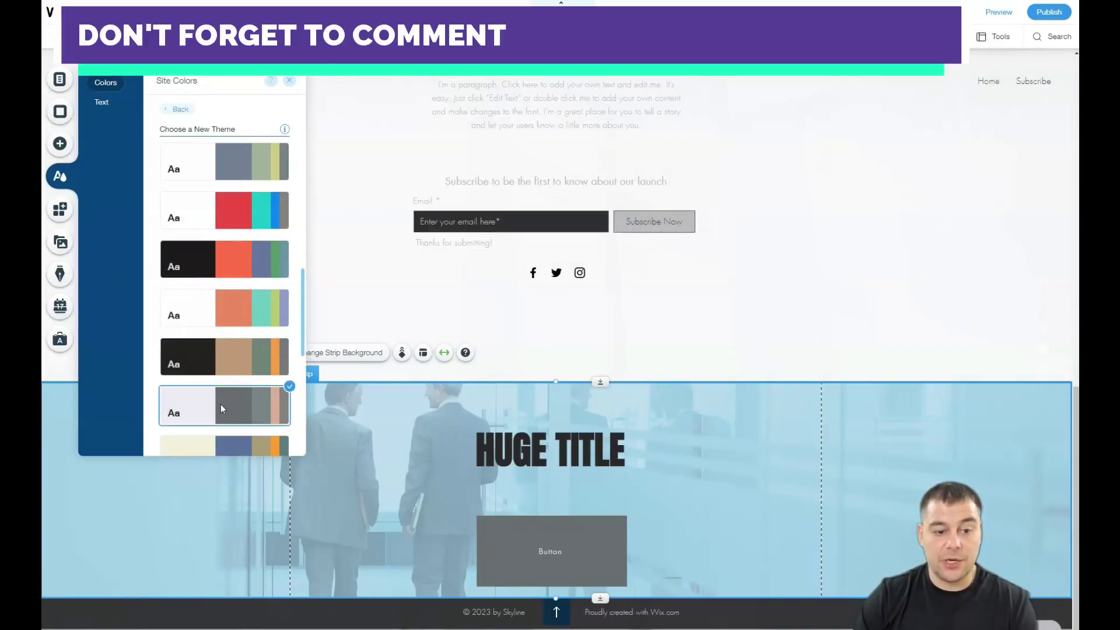
# - Close the site colour settings and bring up the Wix App Market
pyautogui.click(289, 81)
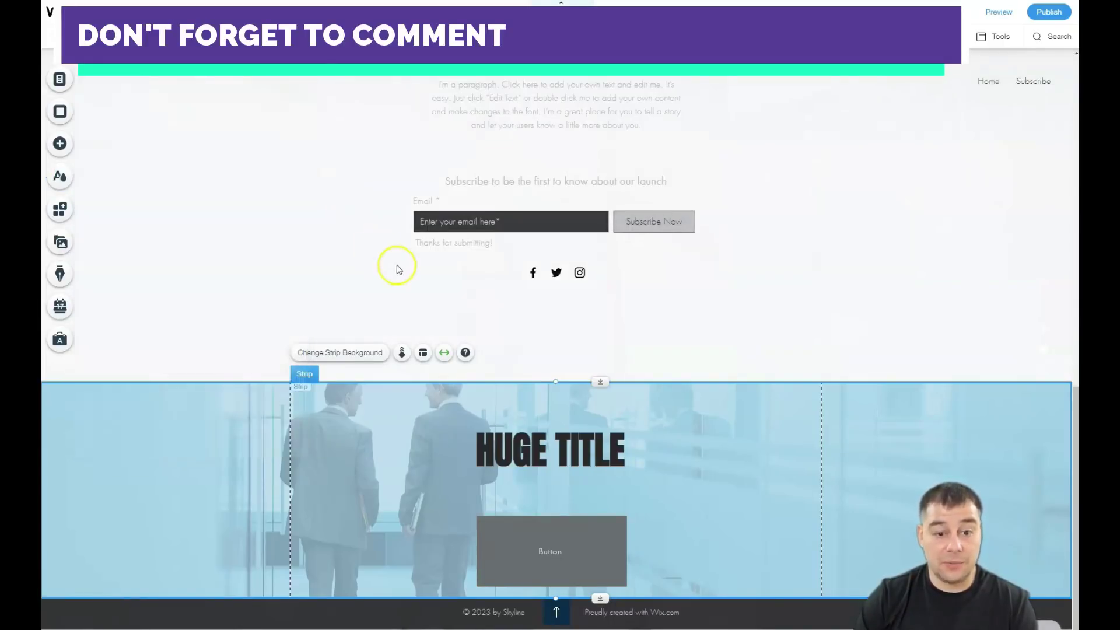
pyautogui.scroll(5, 395, 268)
pyautogui.scroll(10, 397, 265)
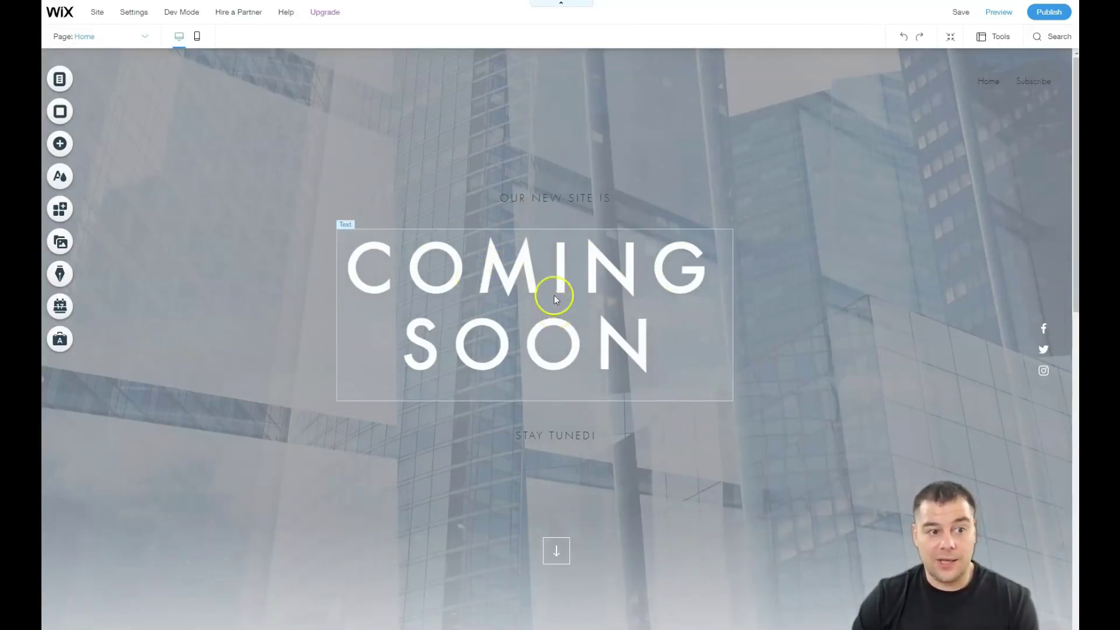
pyautogui.click(59, 215)
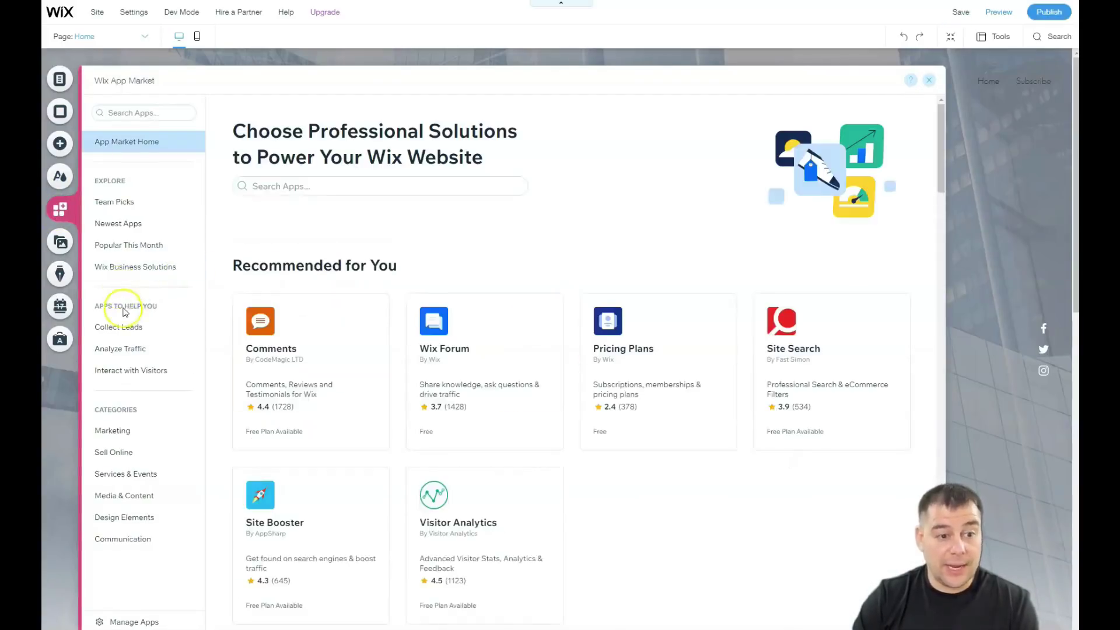
pyautogui.scroll(-3, 618, 366)
pyautogui.scroll(-3, 619, 367)
pyautogui.scroll(-5, 618, 367)
pyautogui.scroll(-3, 610, 333)
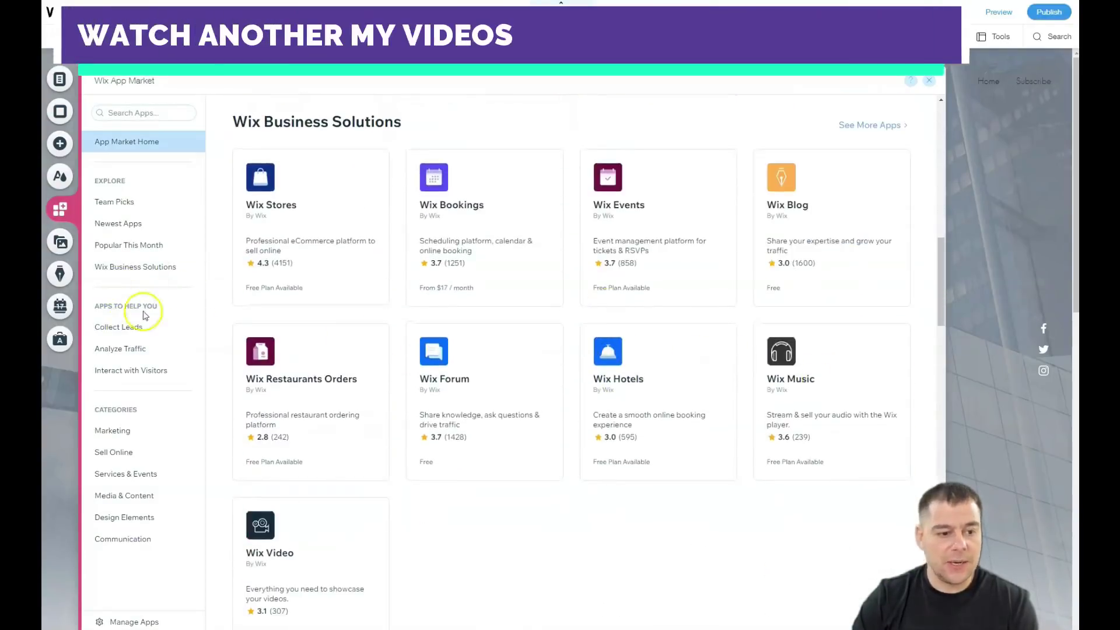
# - Show the Marketing app category and scroll through its listings
pyautogui.click(114, 432)
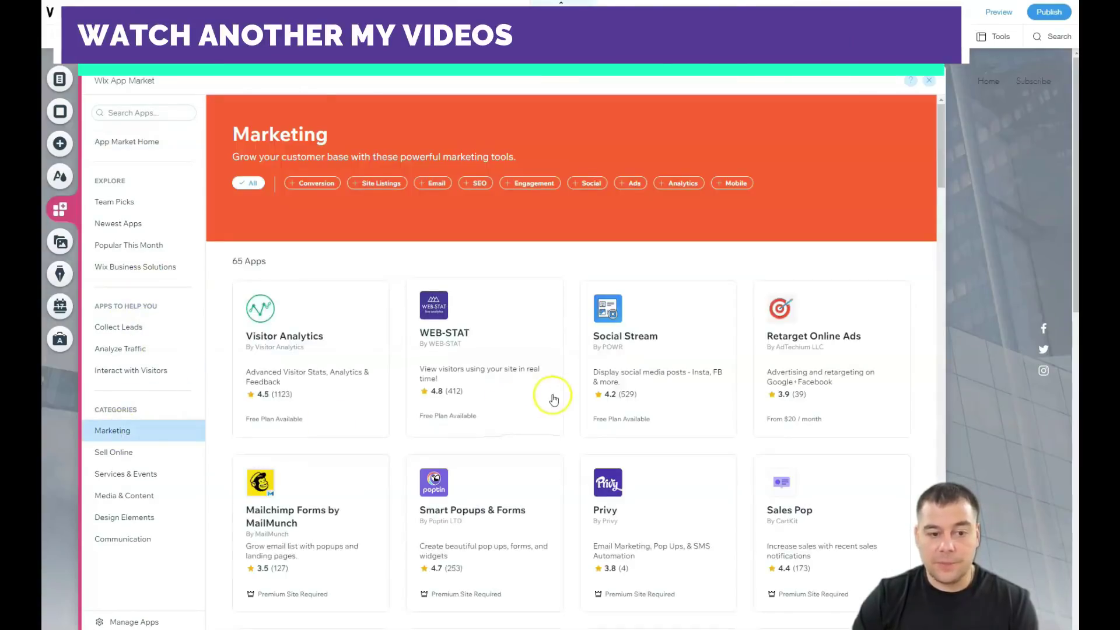
pyautogui.scroll(-3, 574, 409)
pyautogui.scroll(-1, 560, 400)
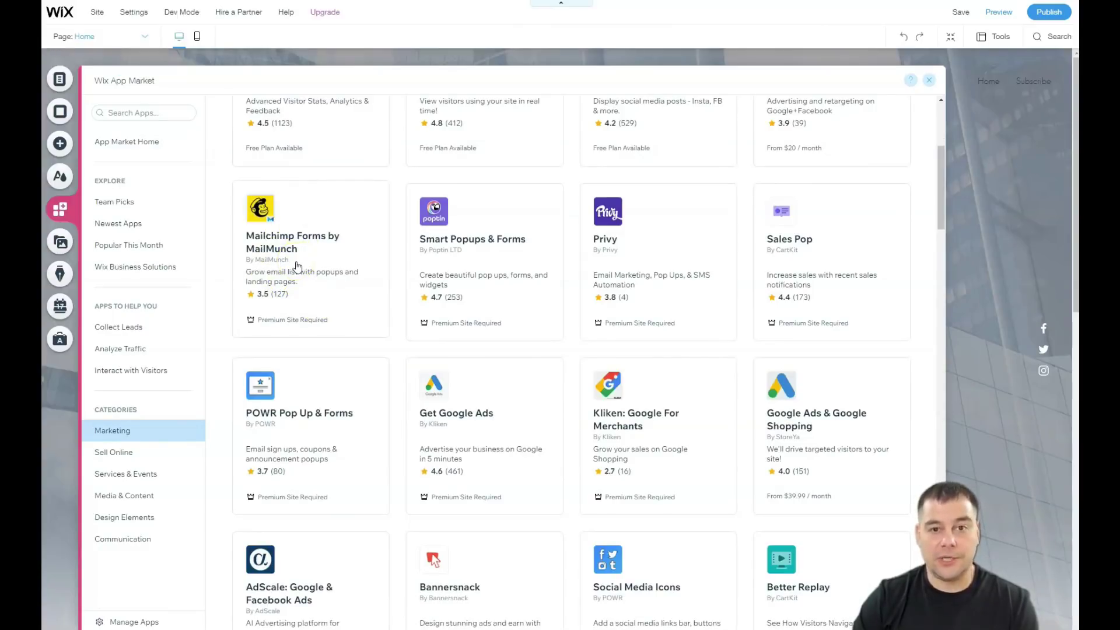
pyautogui.scroll(-2, 281, 277)
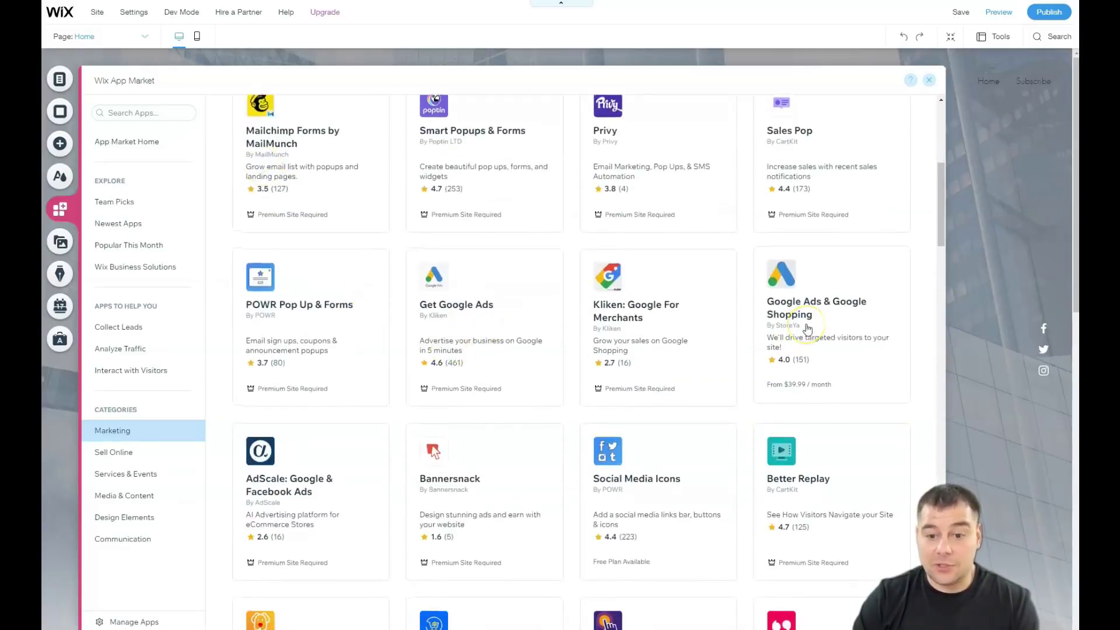
pyautogui.scroll(-5, 759, 302)
pyautogui.scroll(-4, 573, 295)
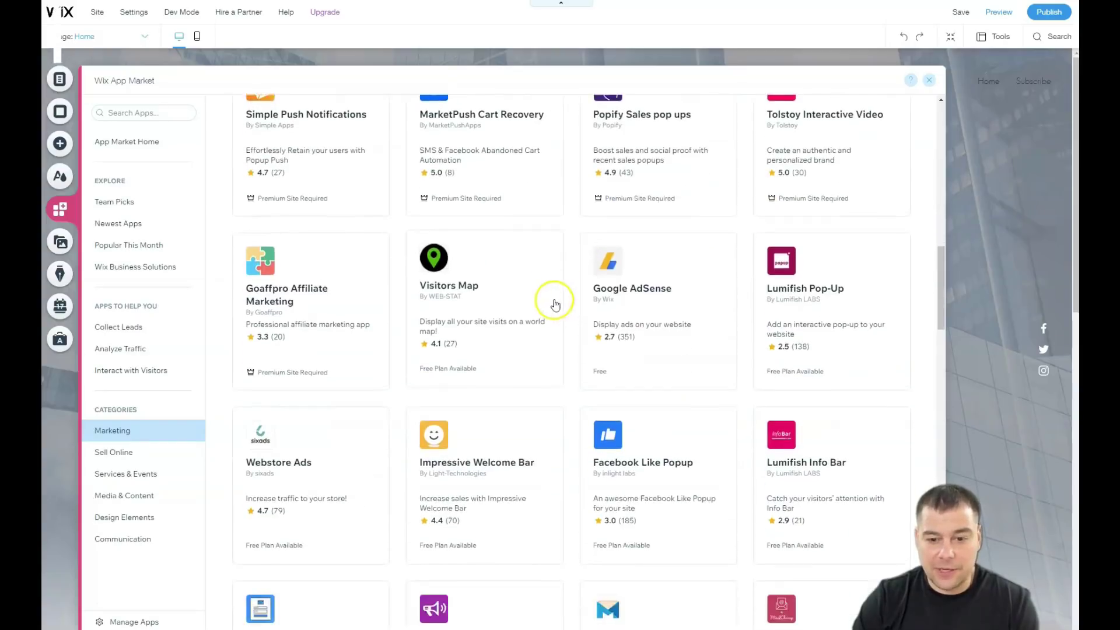
pyautogui.scroll(-3, 513, 296)
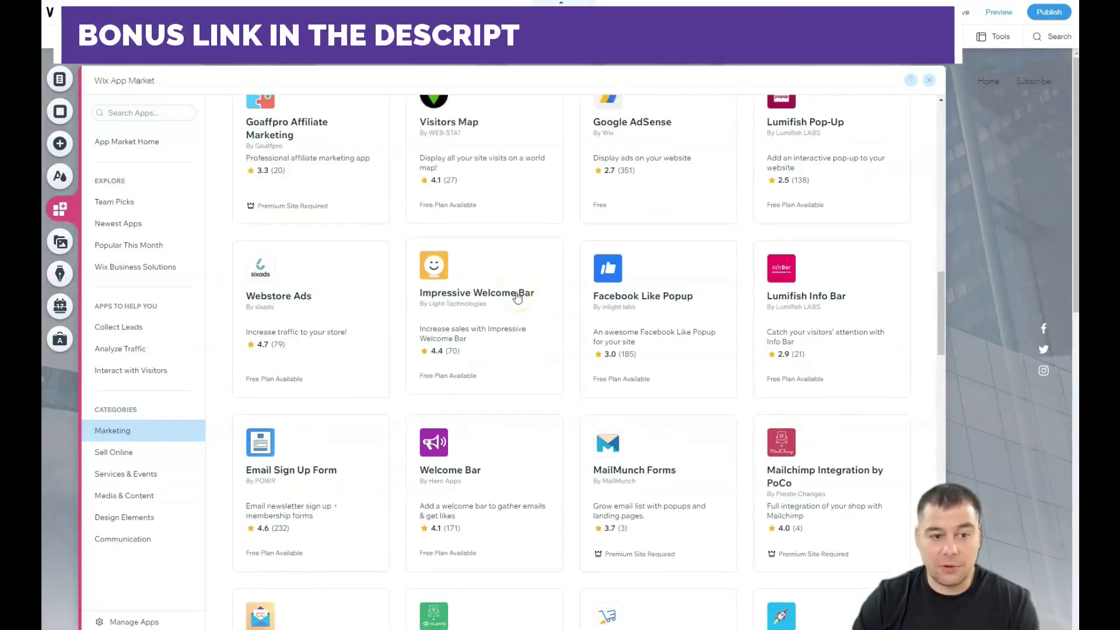
pyautogui.scroll(-2, 517, 298)
pyautogui.scroll(-1, 517, 297)
pyautogui.scroll(-3, 517, 298)
pyautogui.scroll(-3, 517, 298)
pyautogui.scroll(-2, 517, 297)
pyautogui.scroll(-1, 517, 298)
pyautogui.scroll(-2, 517, 298)
# - Keep browsing Marketing apps such as Google AdSense, Visitors Map and Site Booster
pyautogui.click(235, 314)
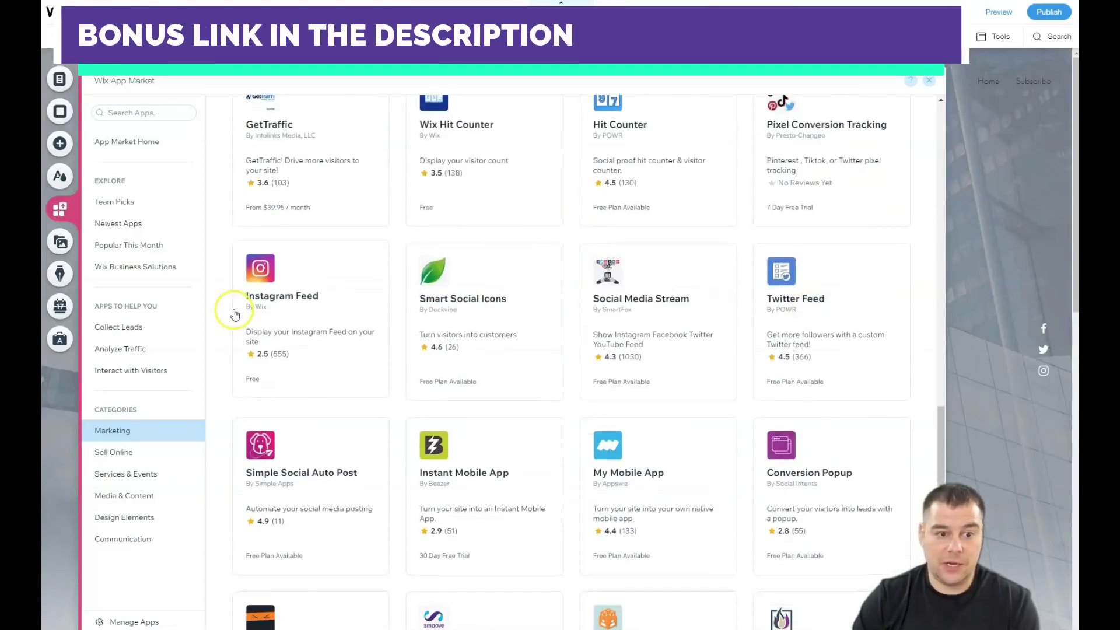
pyautogui.scroll(-1, 333, 316)
pyautogui.scroll(-3, 332, 316)
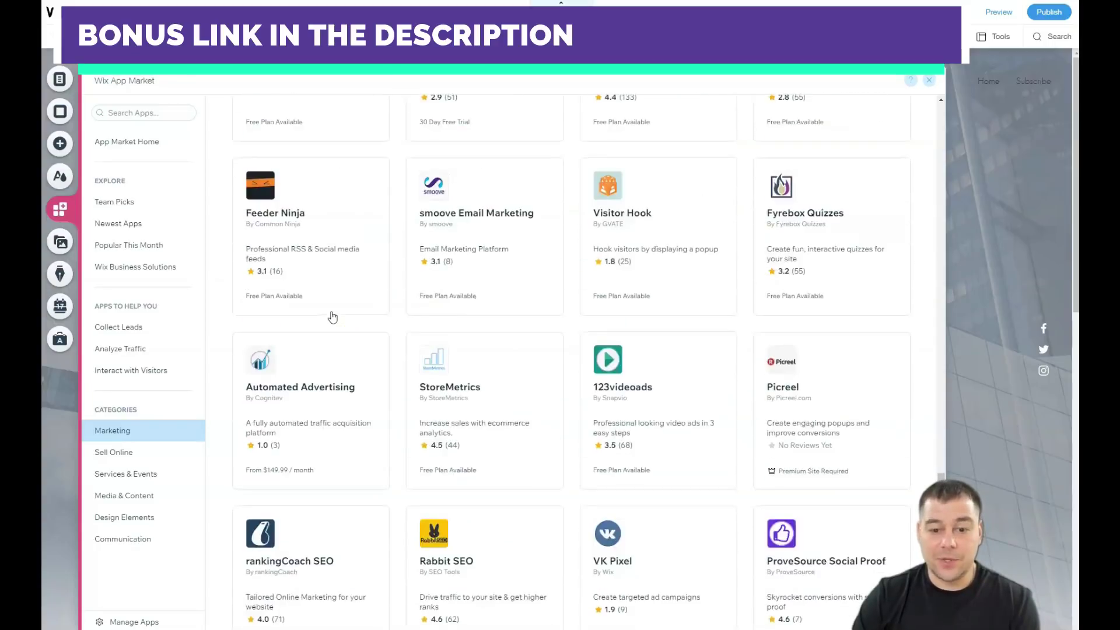
pyautogui.scroll(-5, 332, 317)
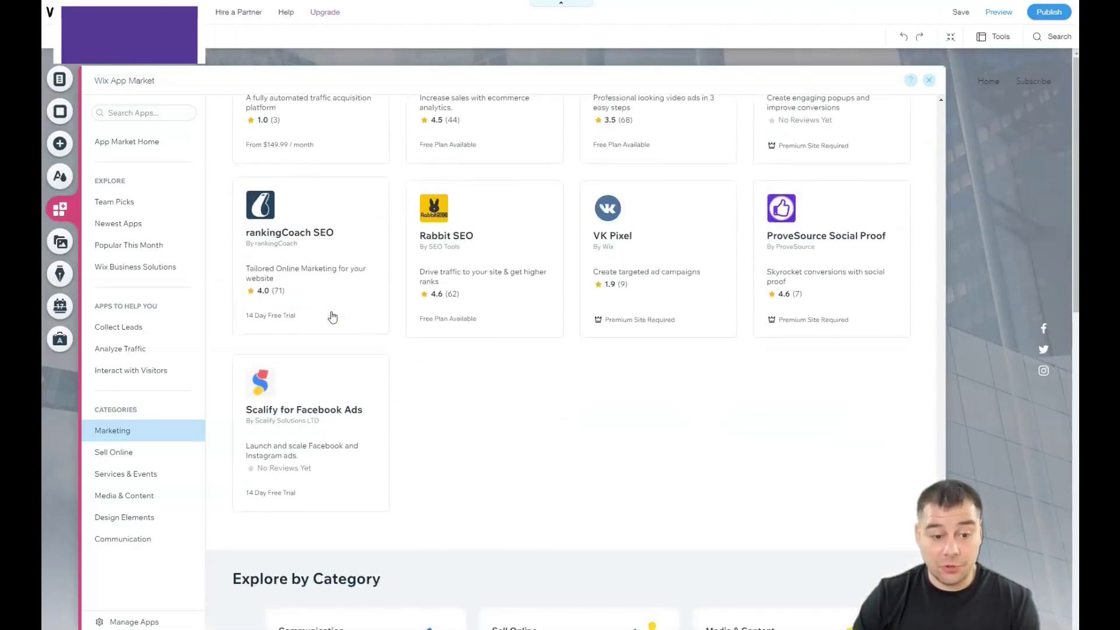
pyautogui.scroll(-1, 332, 315)
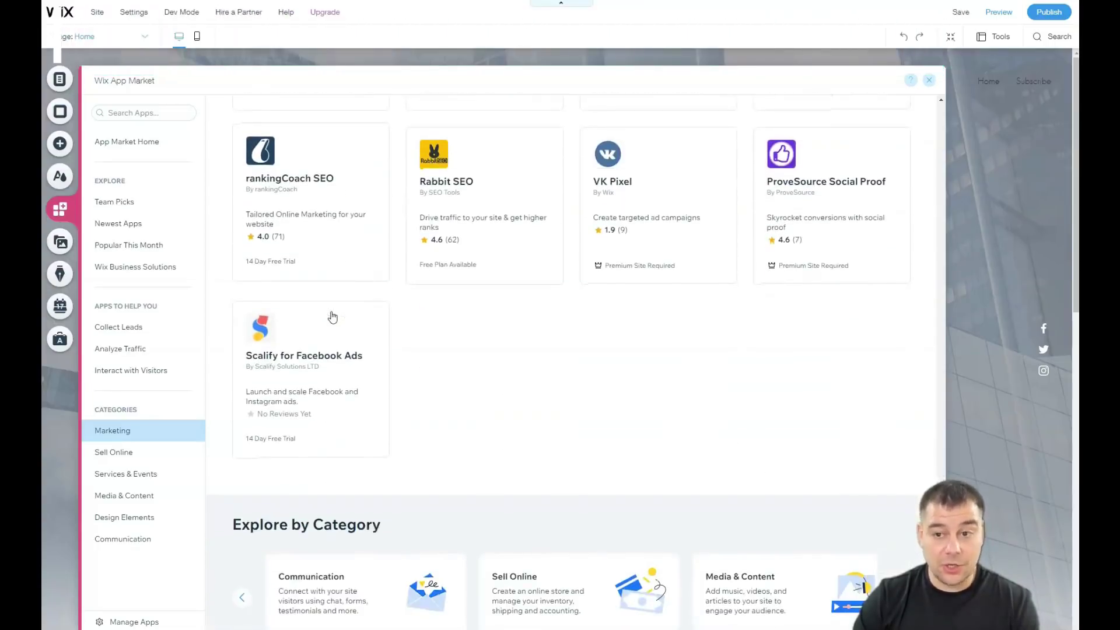
# - Close the Wix App Market and scroll the Coming Soon page down and back up
pyautogui.click(931, 81)
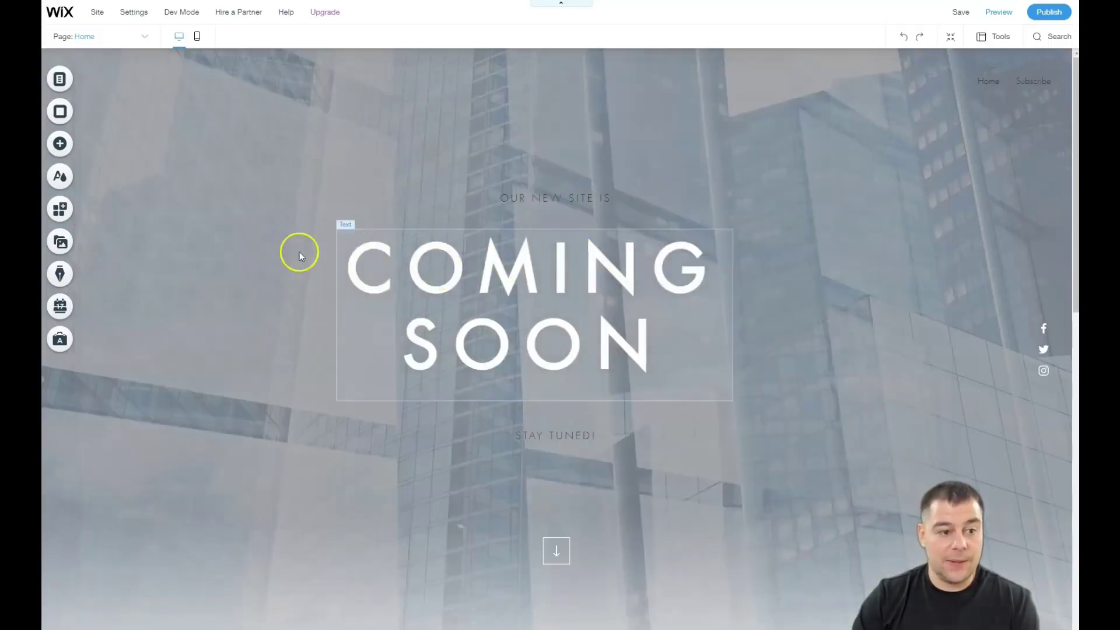
pyautogui.scroll(-2, 489, 305)
pyautogui.scroll(2, 485, 303)
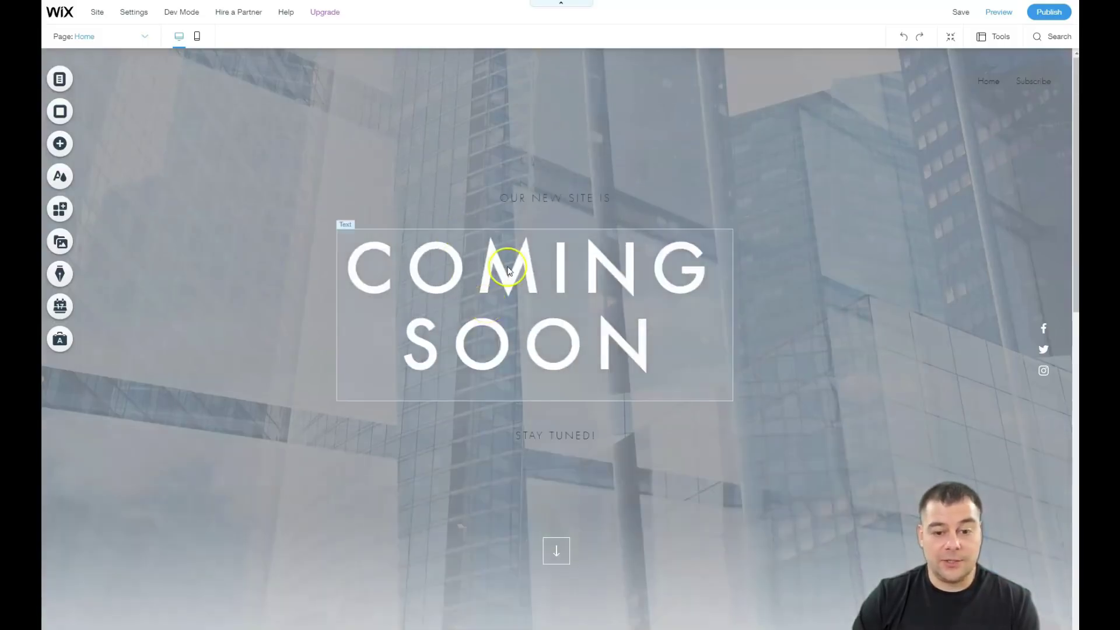
pyautogui.scroll(-1, 508, 270)
pyautogui.scroll(1, 504, 262)
pyautogui.scroll(-3, 501, 255)
pyautogui.scroll(-3, 501, 252)
pyautogui.scroll(-2, 501, 252)
pyautogui.scroll(-4, 500, 254)
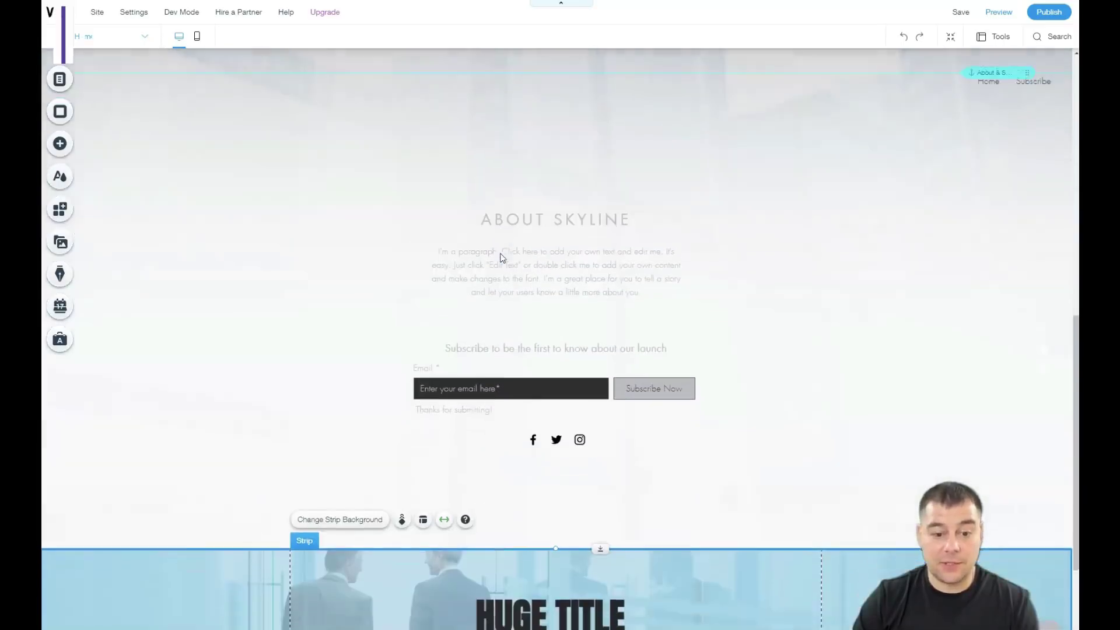
pyautogui.scroll(-4, 500, 256)
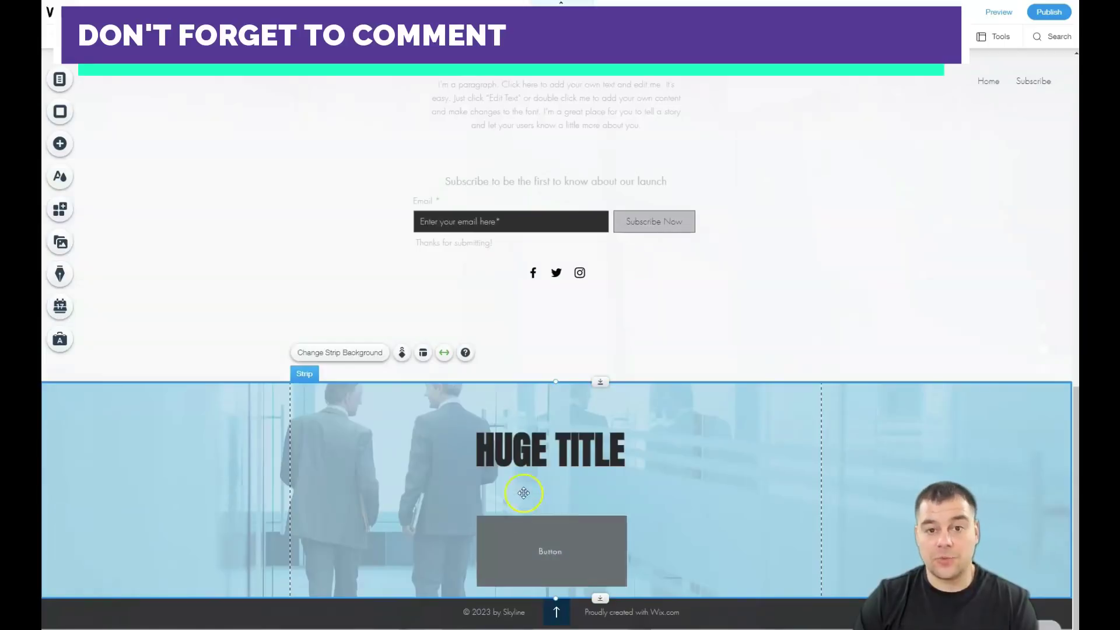
pyautogui.scroll(1, 470, 341)
pyautogui.scroll(5, 491, 330)
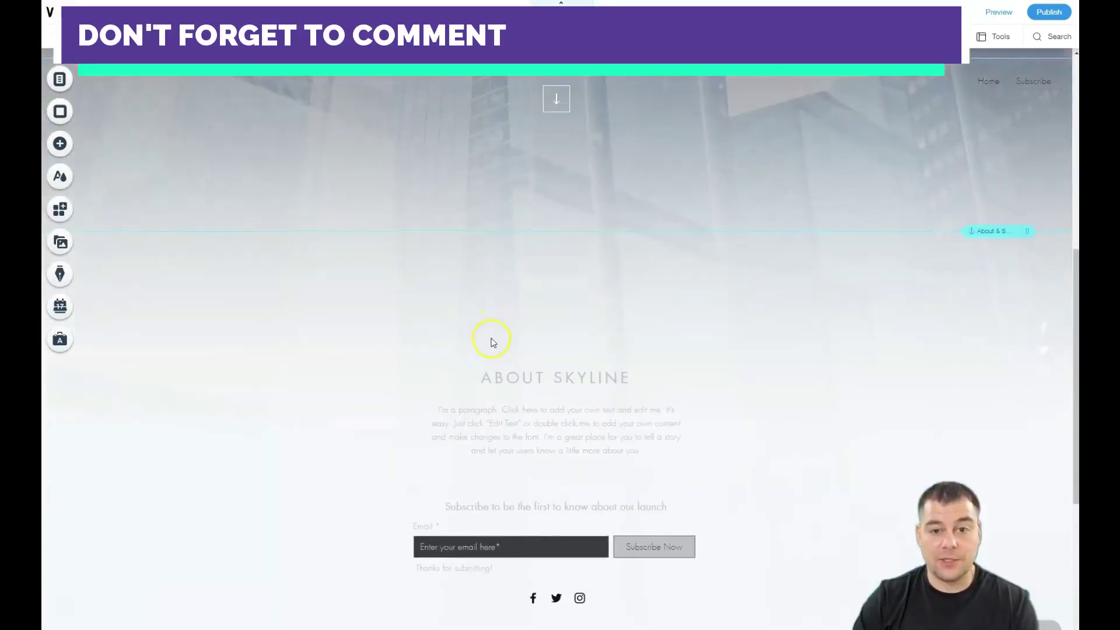
pyautogui.scroll(5, 492, 339)
pyautogui.scroll(3, 489, 334)
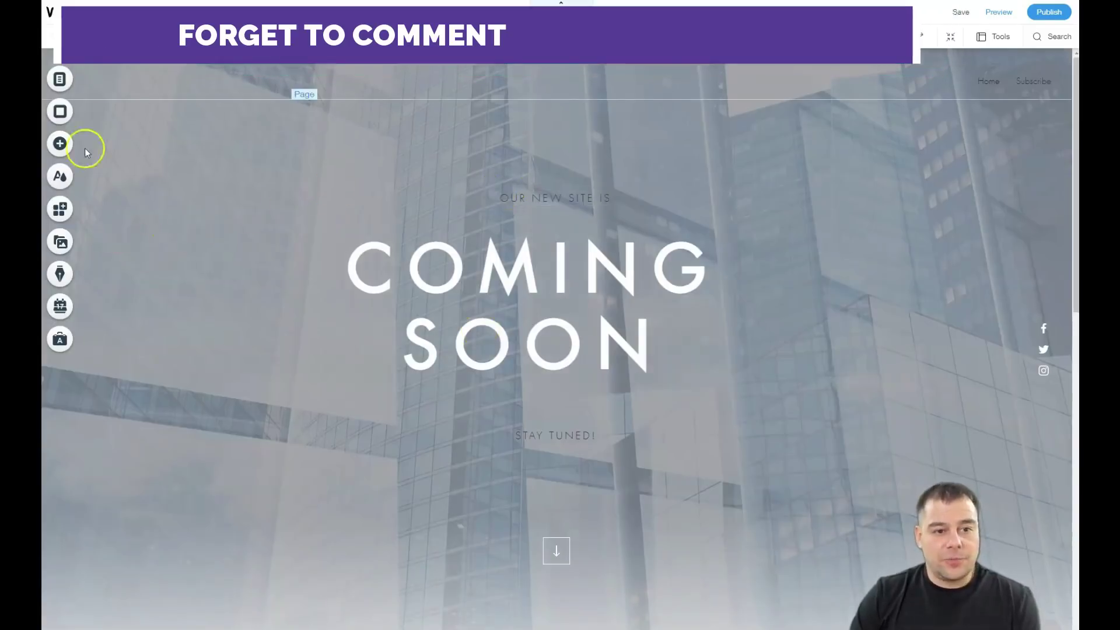
# - Select the site header and preview the white and dark header designs
pyautogui.click(368, 77)
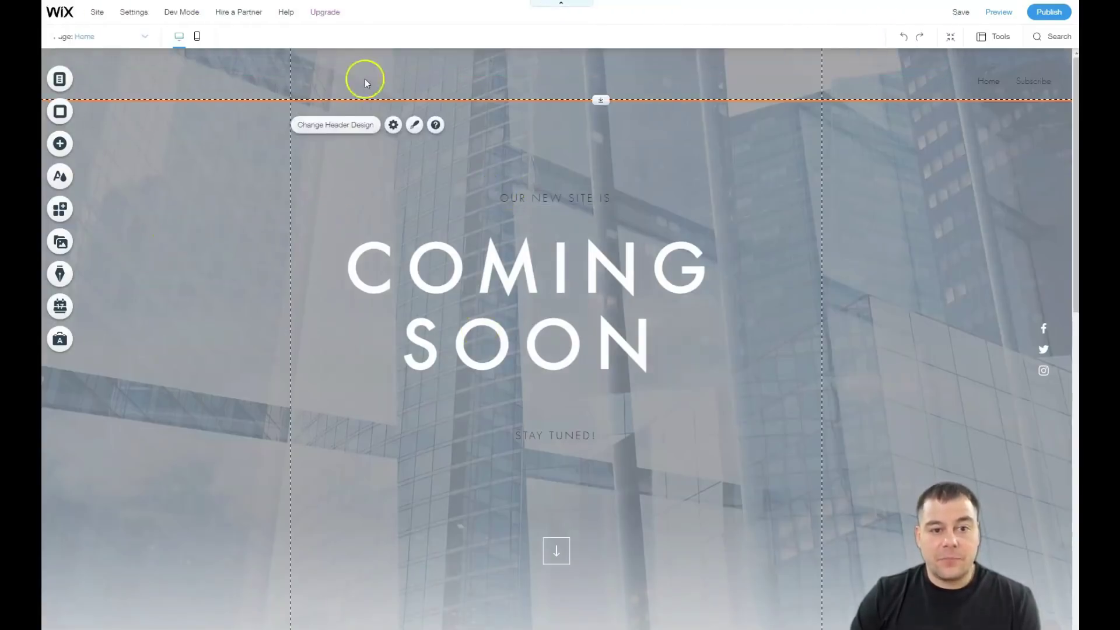
pyautogui.click(340, 128)
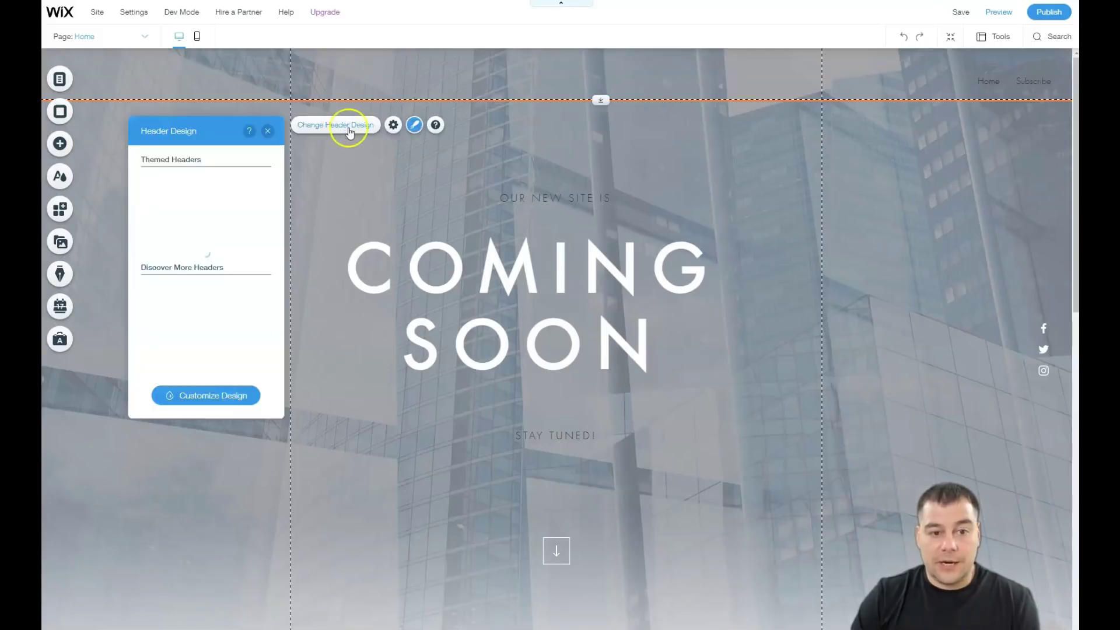
pyautogui.click(215, 237)
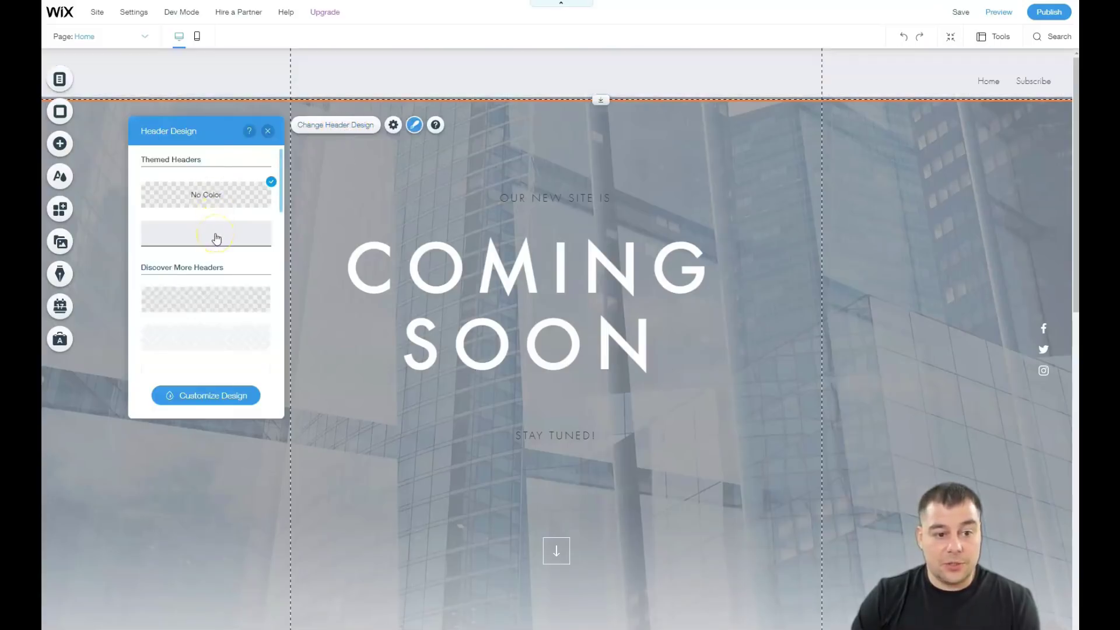
pyautogui.click(215, 327)
# - Preview black and navy header backgrounds while keeping the No Color header
pyautogui.scroll(-3, 210, 303)
pyautogui.click(209, 287)
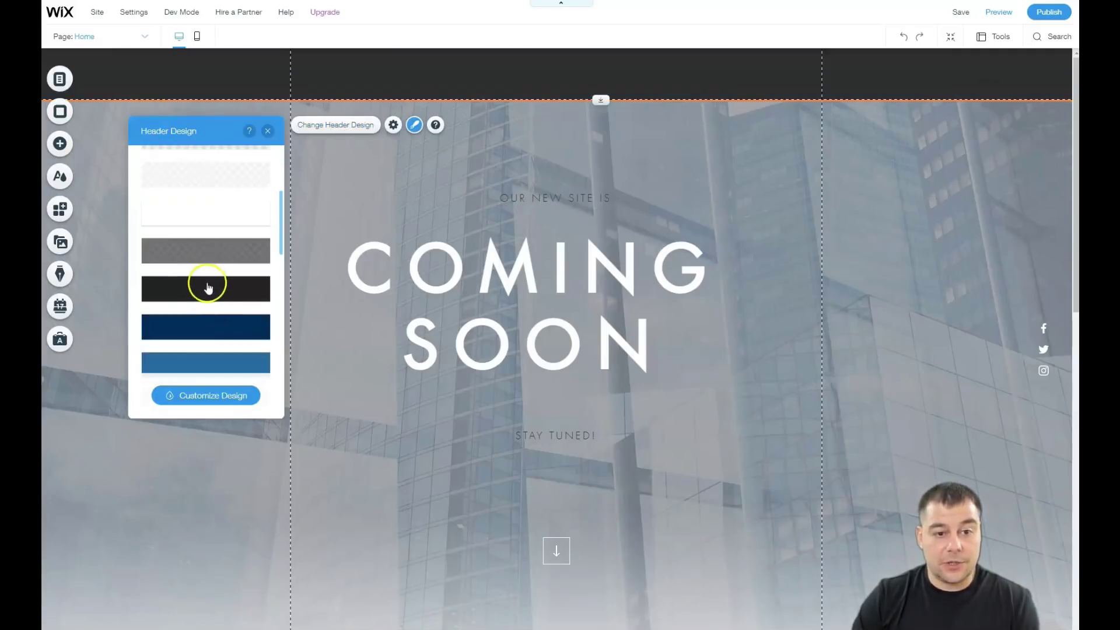
pyautogui.click(204, 325)
pyautogui.scroll(-2, 206, 330)
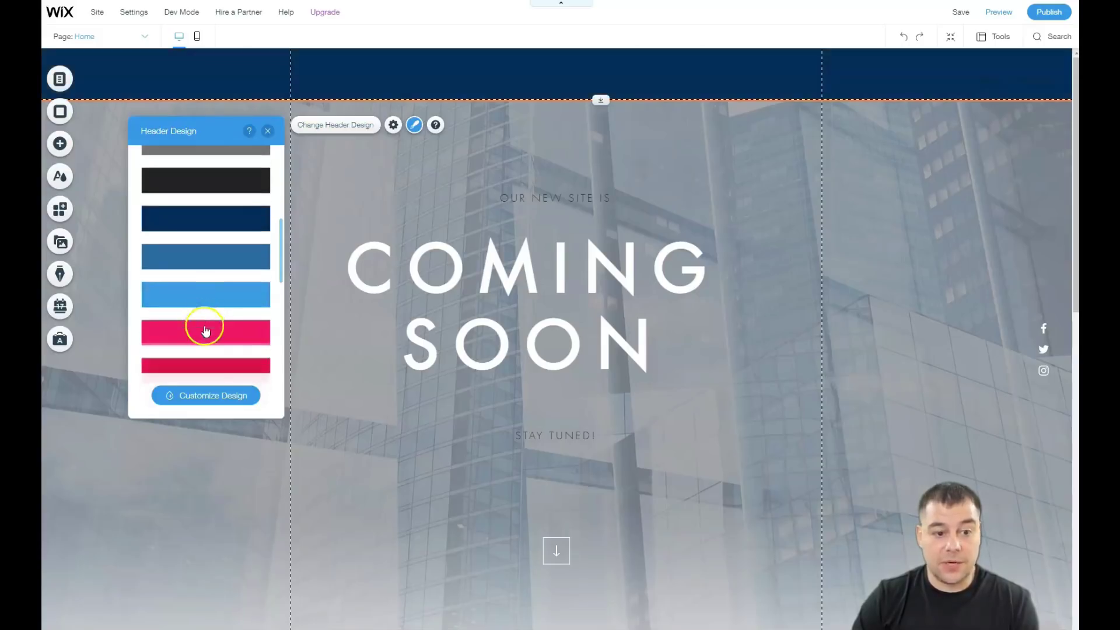
pyautogui.scroll(-1, 202, 325)
pyautogui.scroll(-2, 202, 308)
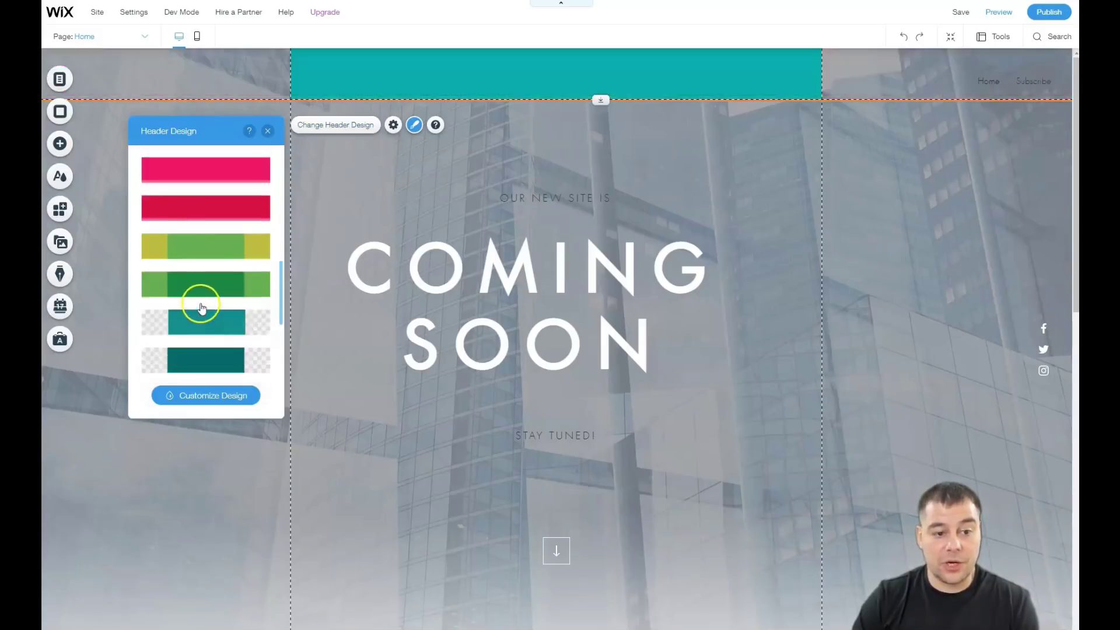
pyautogui.scroll(3, 205, 326)
pyautogui.scroll(2, 202, 295)
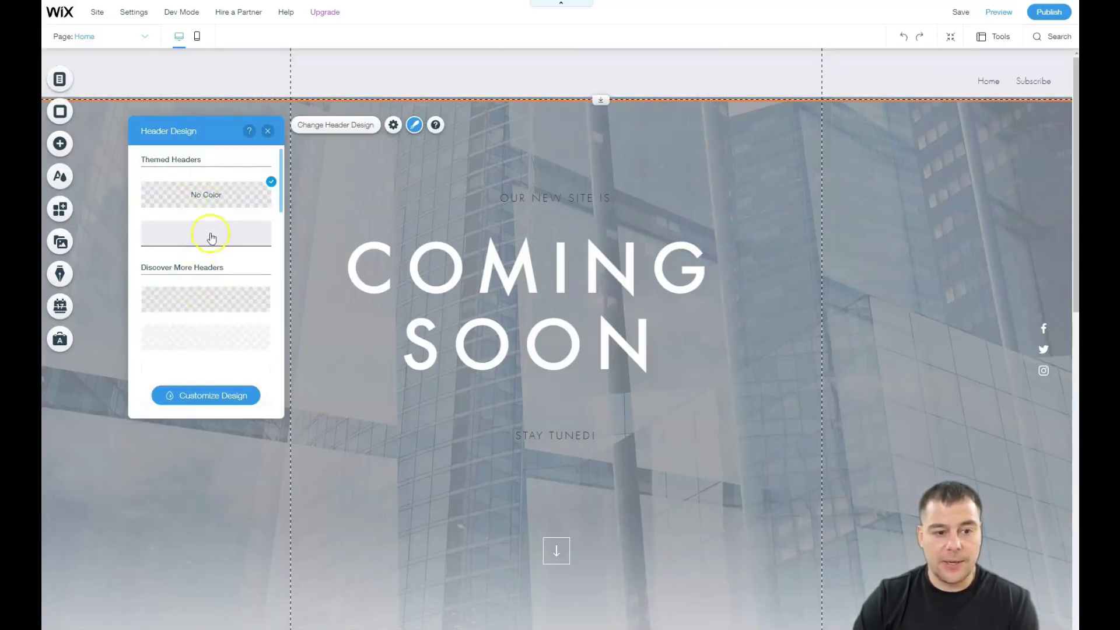
# - Close Header Design, review the page down to the footer, then select the page behind the hero
pyautogui.click(267, 132)
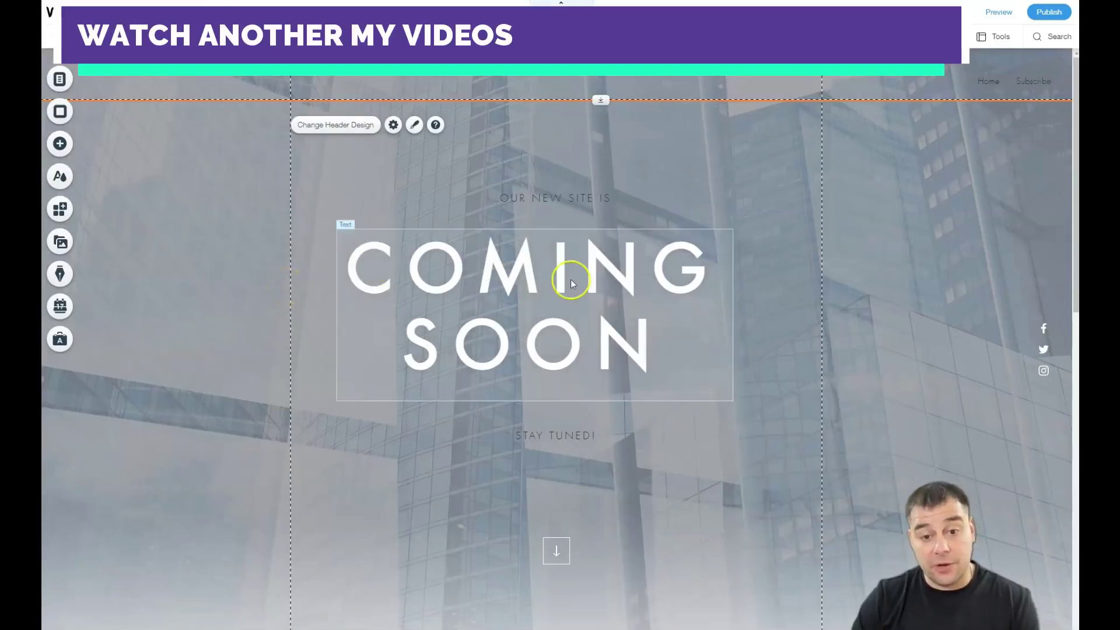
pyautogui.scroll(-3, 571, 279)
pyautogui.scroll(-2, 571, 279)
pyautogui.scroll(-2, 570, 279)
pyautogui.scroll(-1, 570, 278)
pyautogui.scroll(-2, 570, 278)
pyautogui.scroll(-2, 570, 278)
pyautogui.scroll(-1, 571, 278)
pyautogui.scroll(-1, 571, 278)
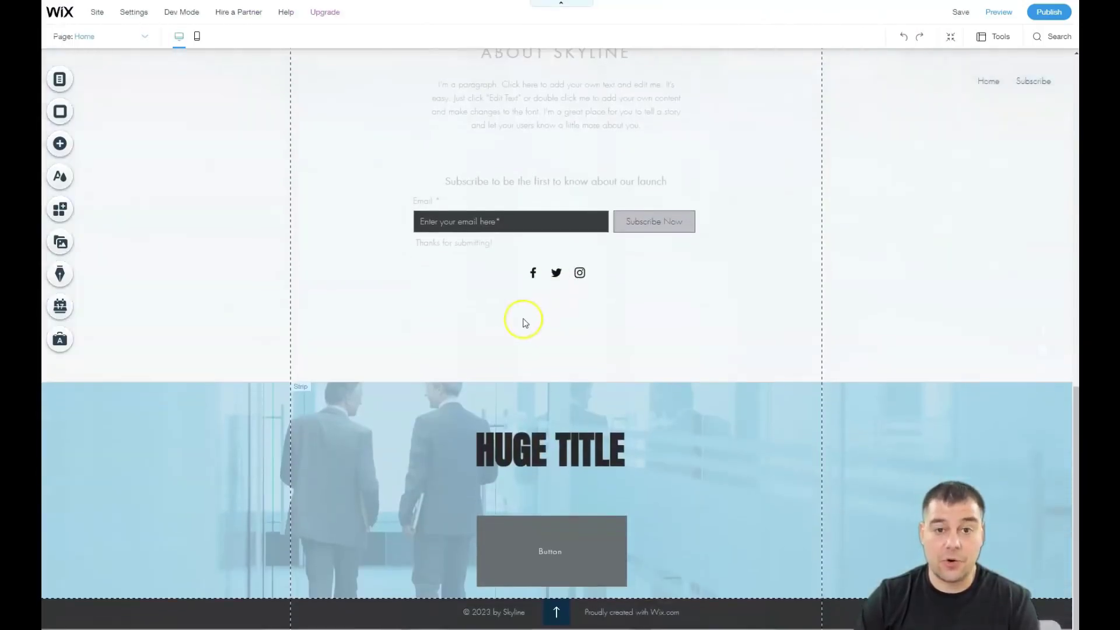
pyautogui.scroll(5, 531, 321)
pyautogui.scroll(8, 525, 319)
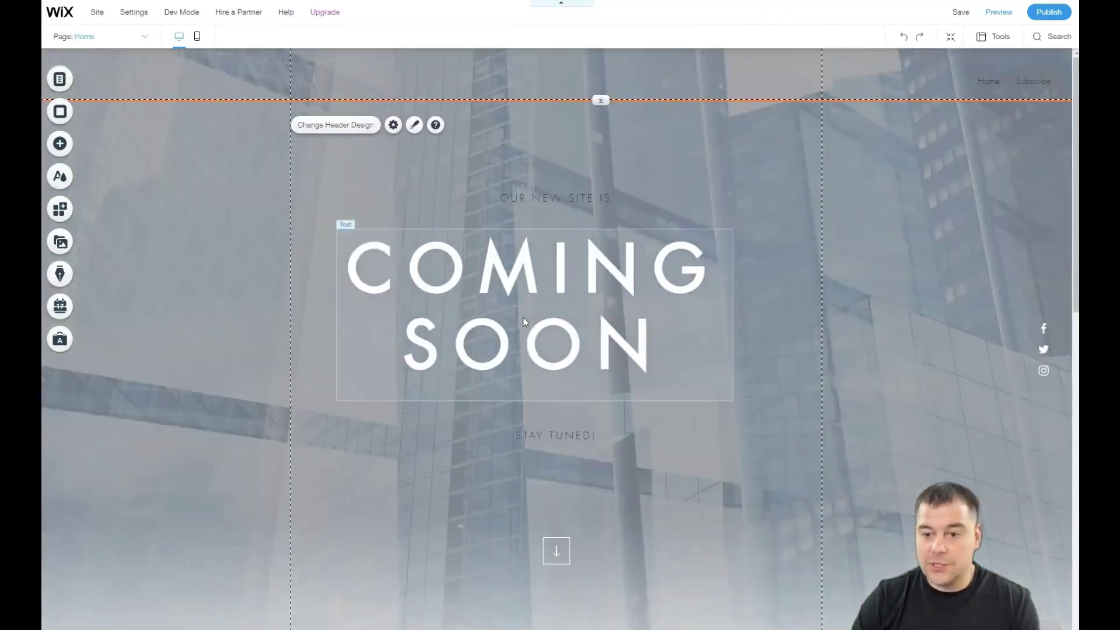
pyautogui.click(531, 173)
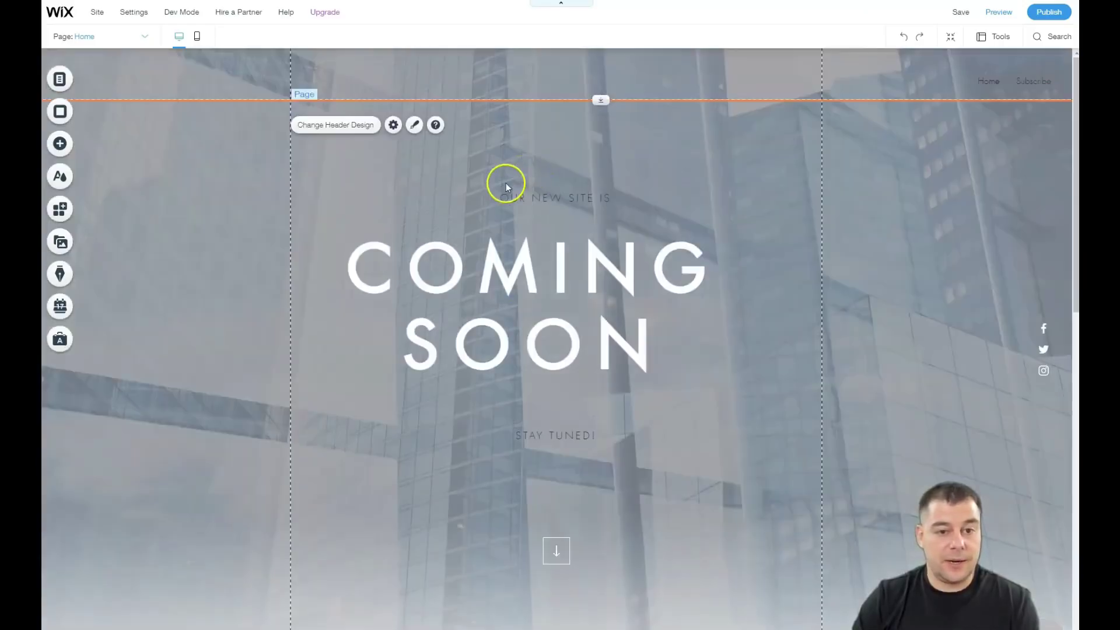